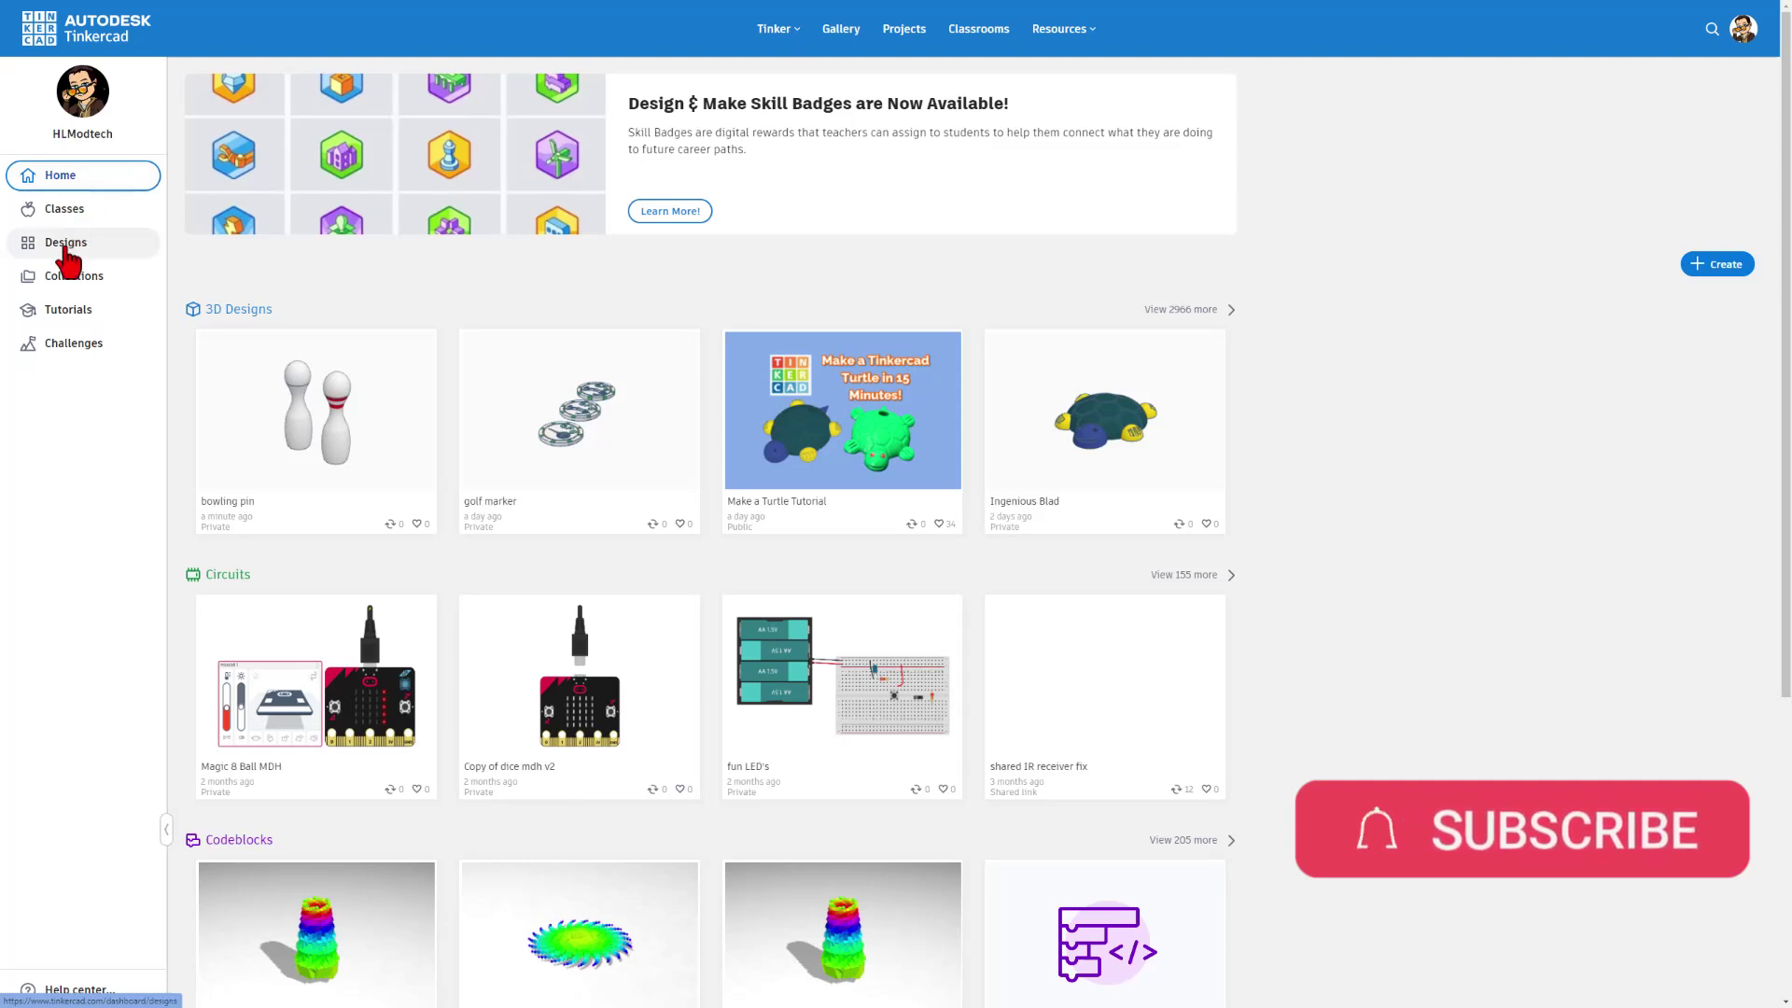
- Open the 'bowling pin' design in the 3D editor
click(1715, 265)
click(1292, 247)
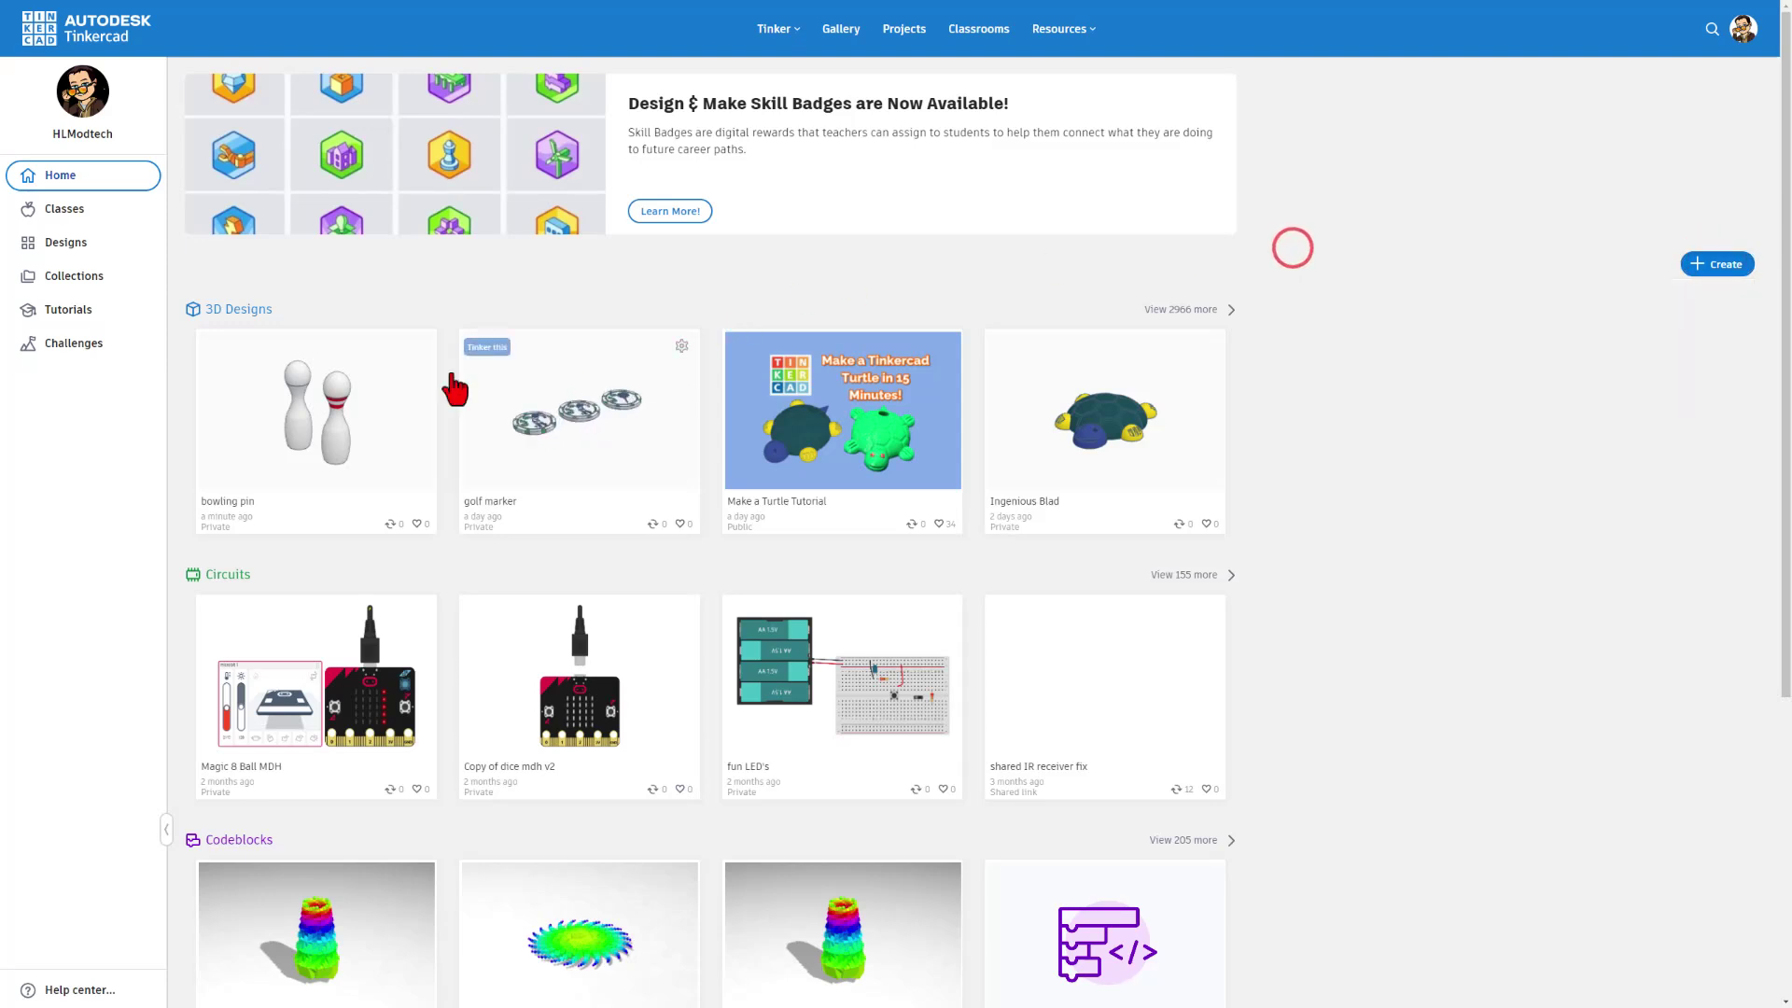
click(223, 351)
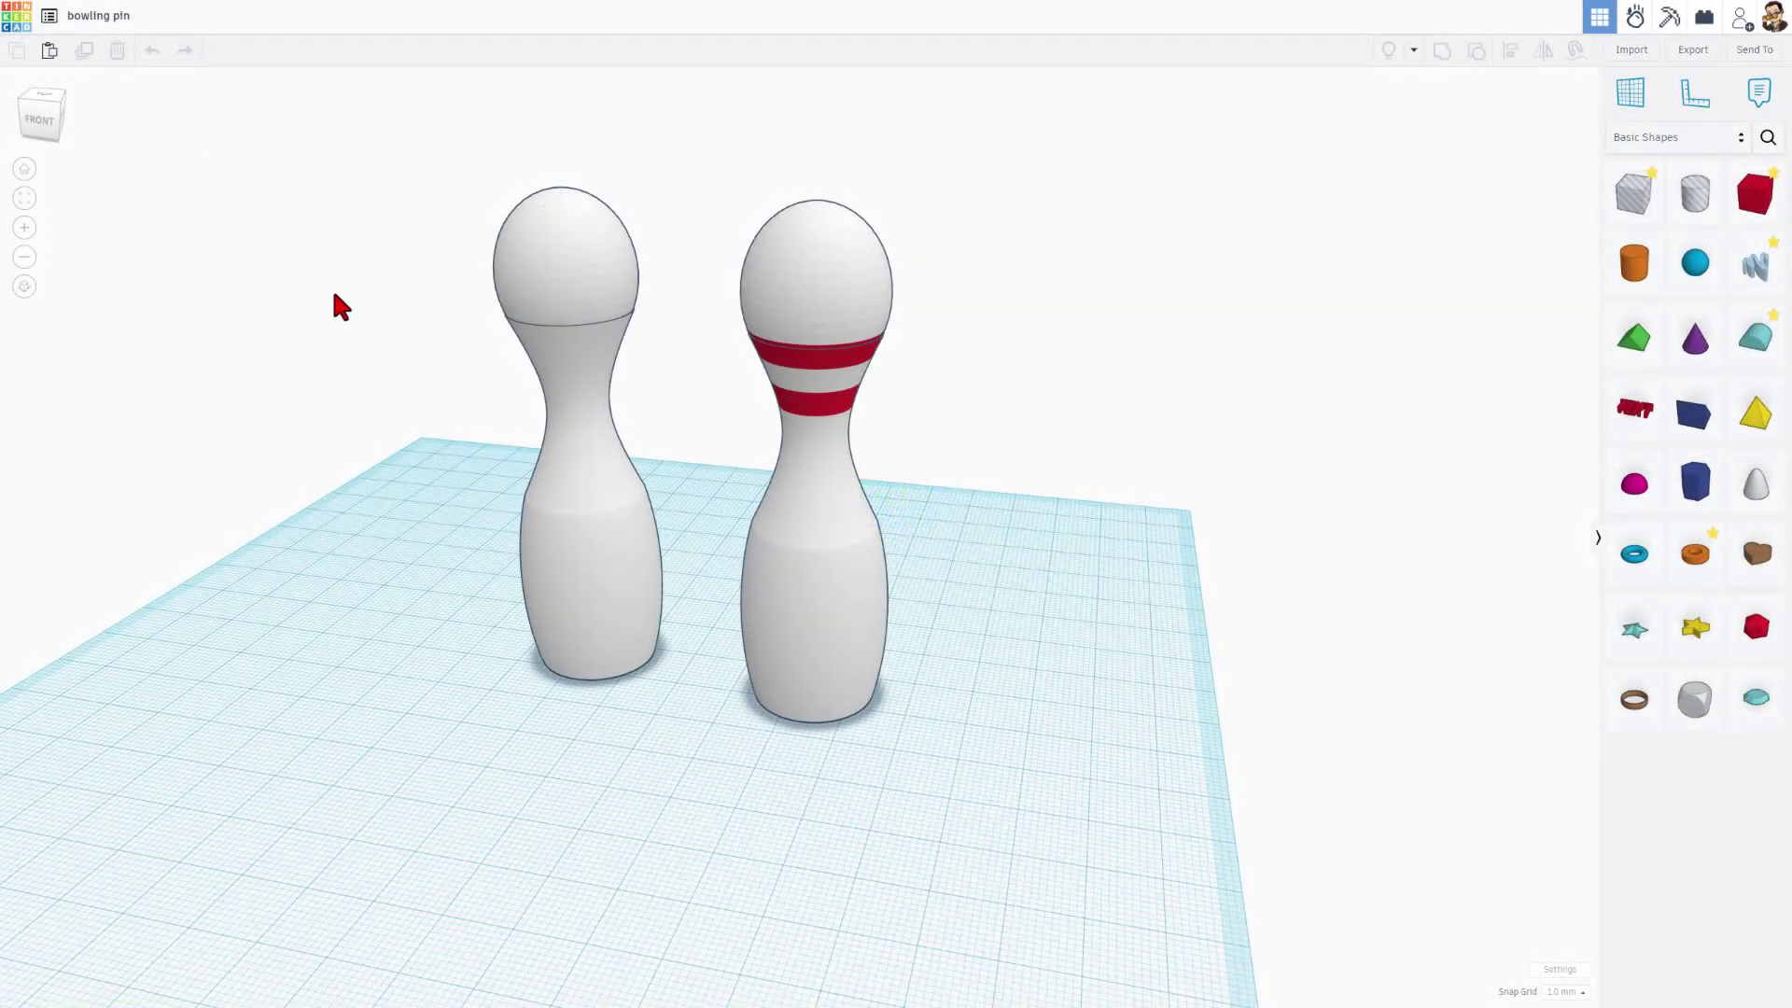
- Check the design's name and look over the plain and red-striped pins
mouse_move(331, 296)
right_down()
mouse_move(376, 300)
mouse_move(360, 282)
right_up()
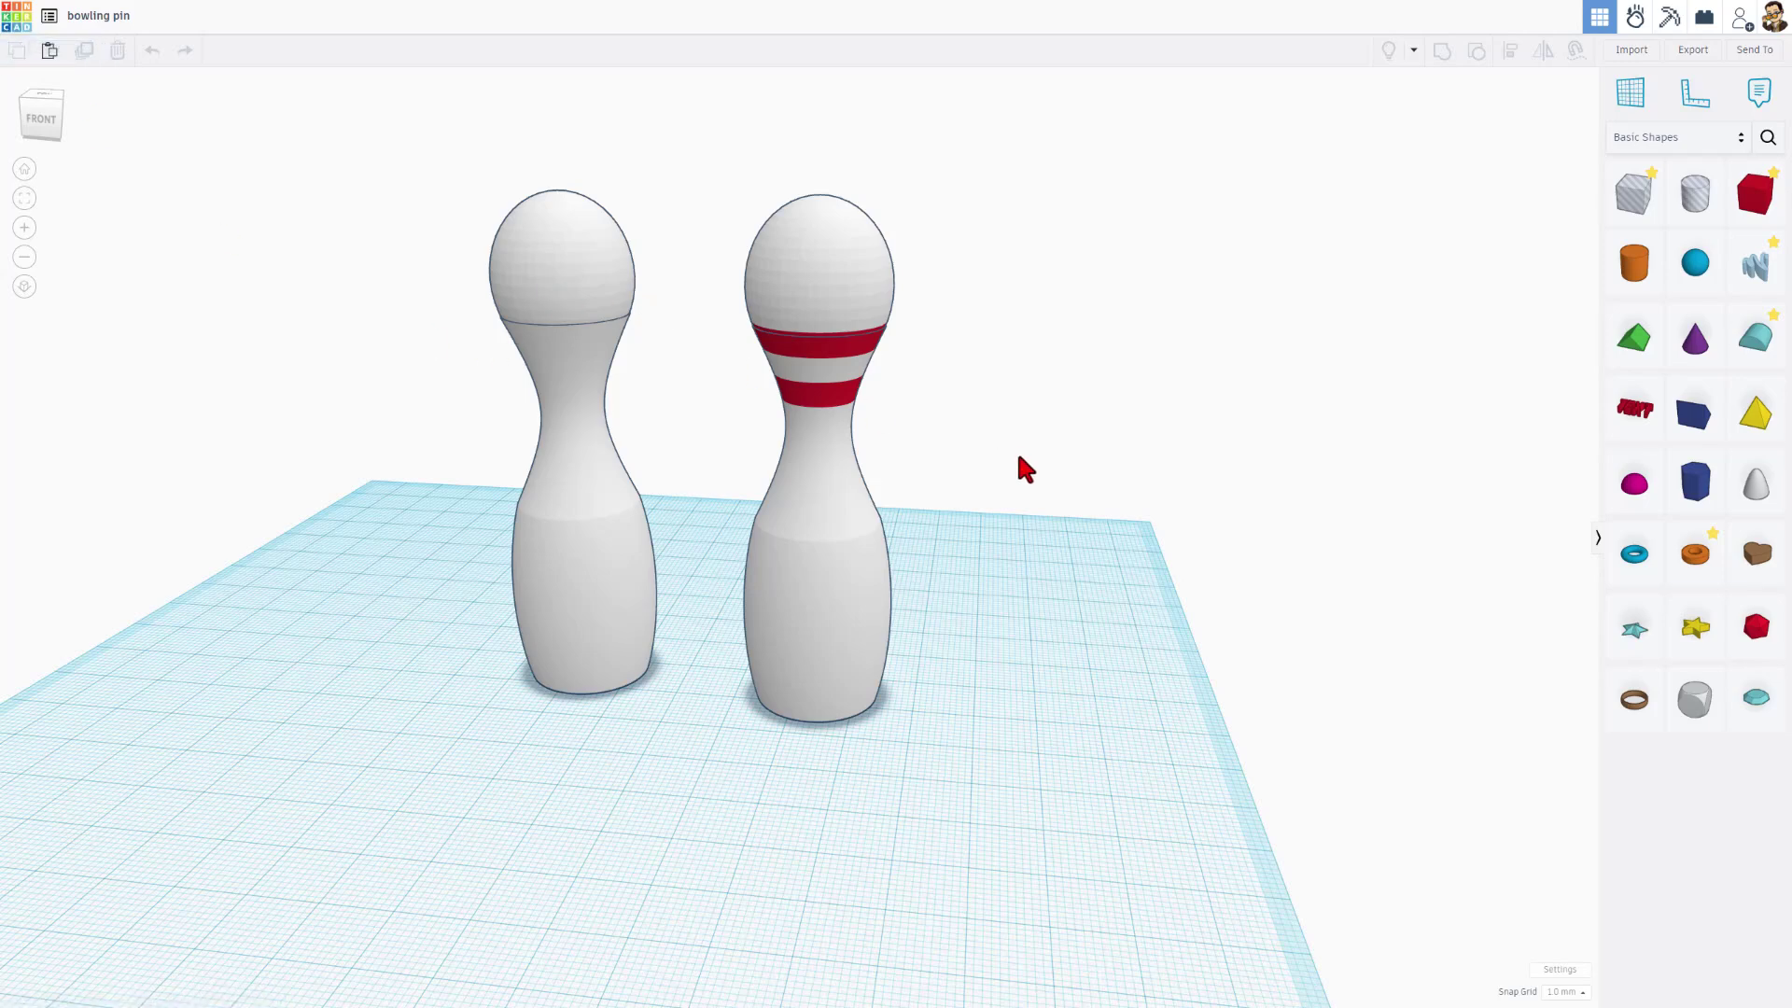
click(94, 19)
click(159, 19)
right_drag(416, 440, 420, 482)
mouse_move(651, 551)
right_down()
mouse_move(704, 508)
mouse_move(664, 518)
right_up()
click(747, 478)
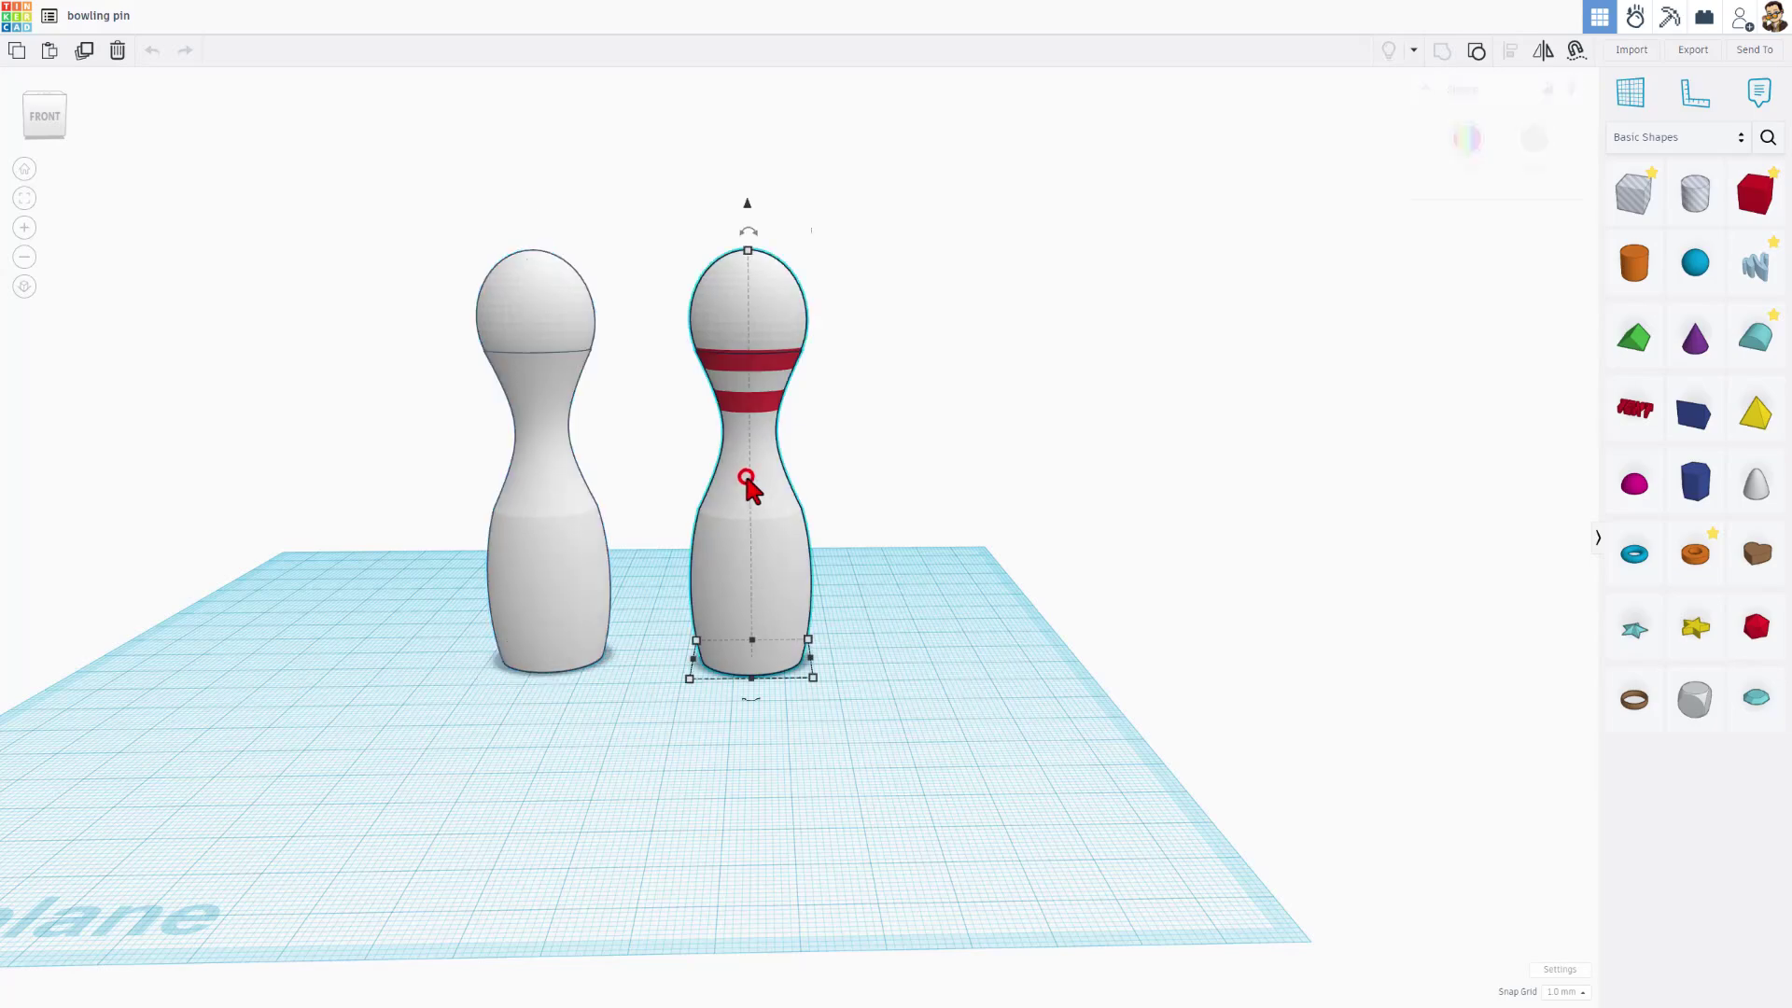
click(860, 497)
right_drag(996, 558, 1066, 550)
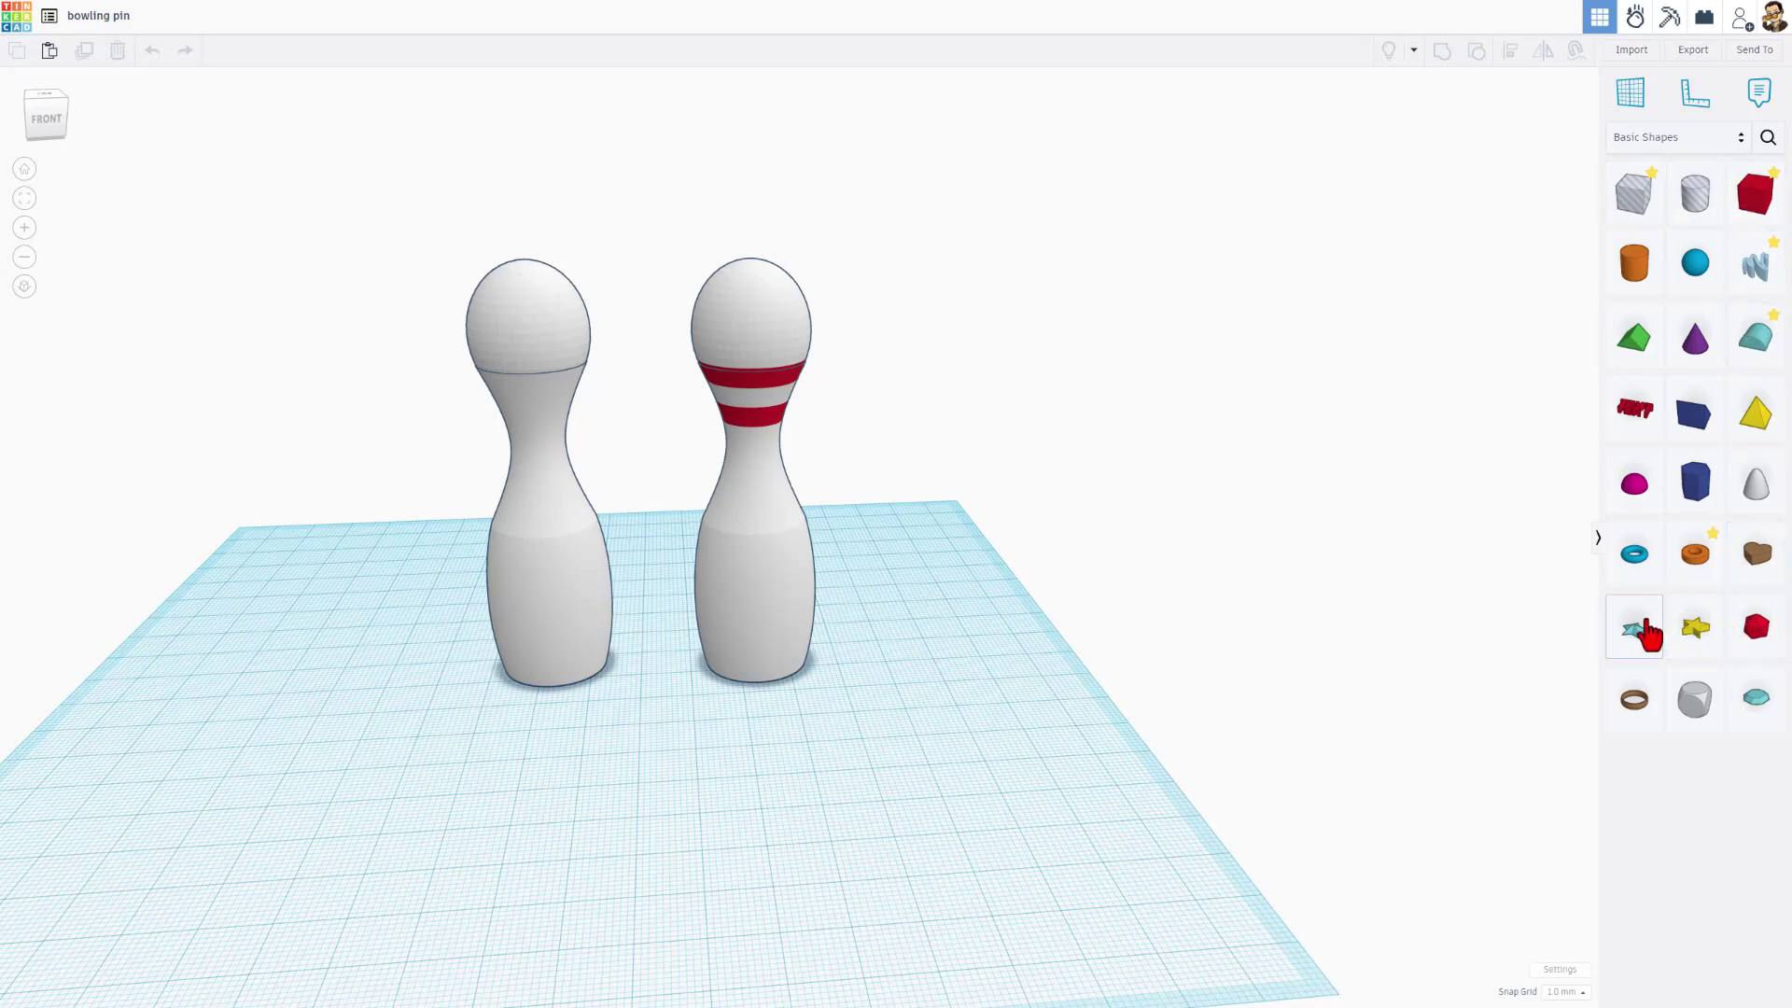
- Search community shapes for 'hyper' and drop a Hyperboloid beside the pins
click(1768, 140)
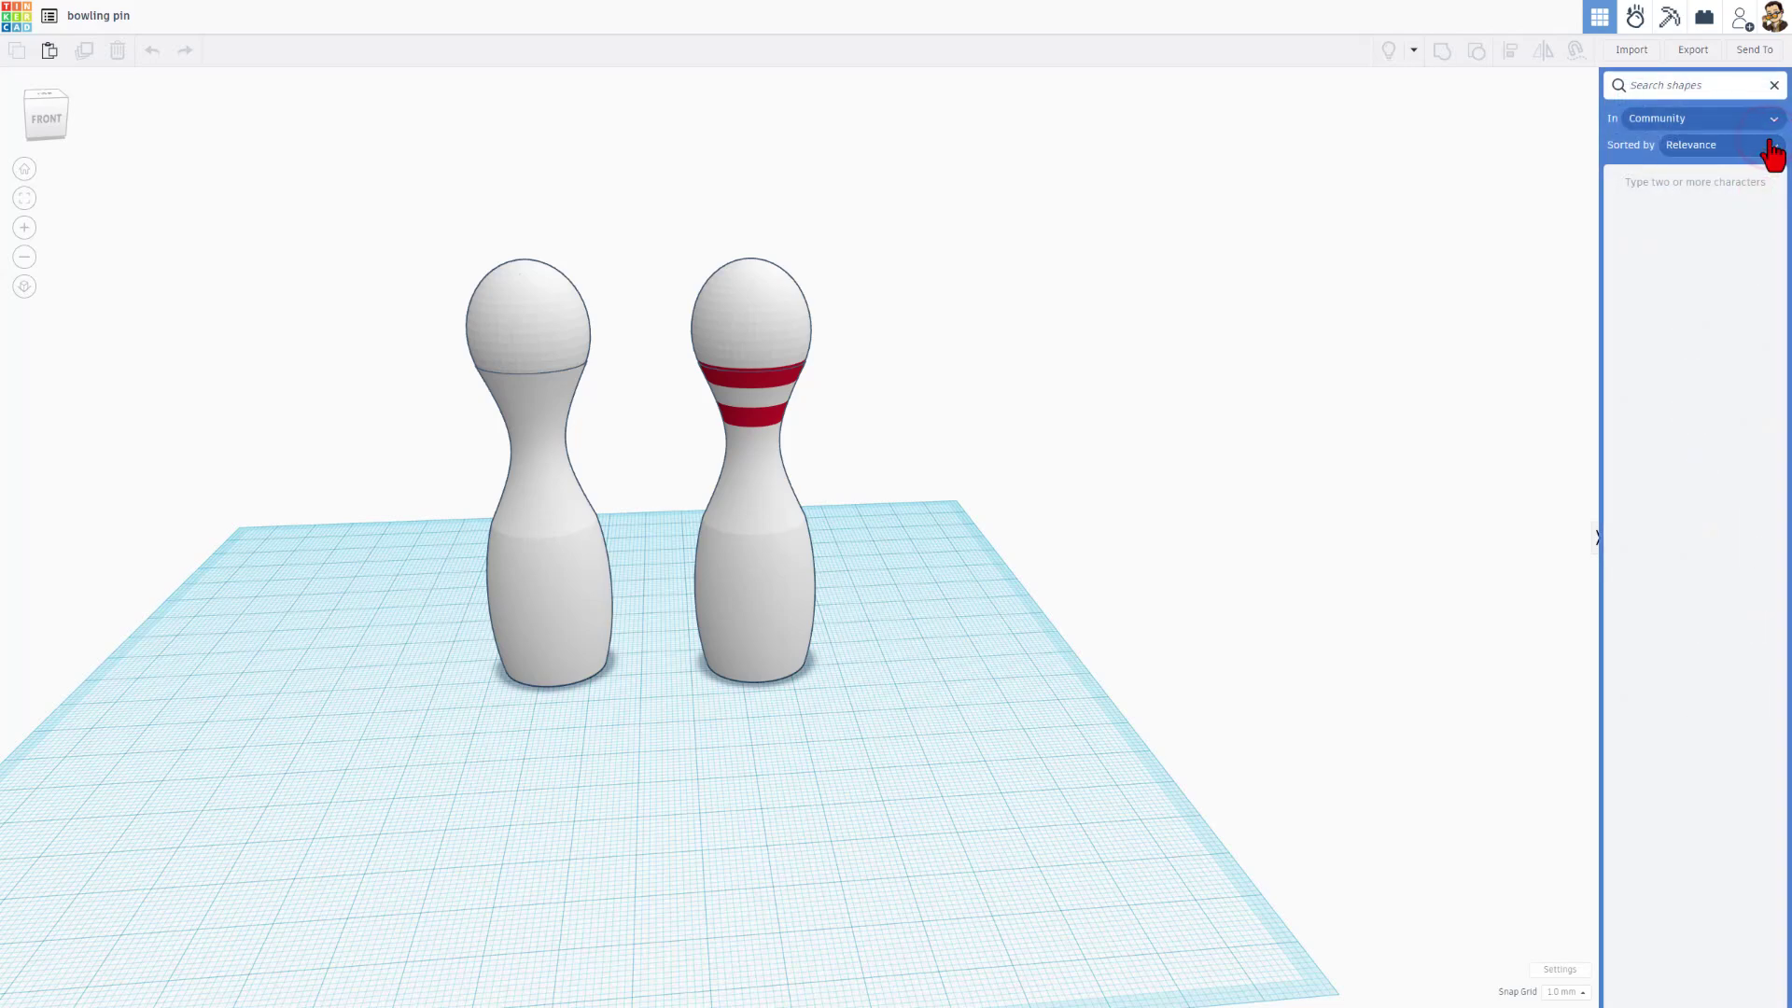
text(hyper)
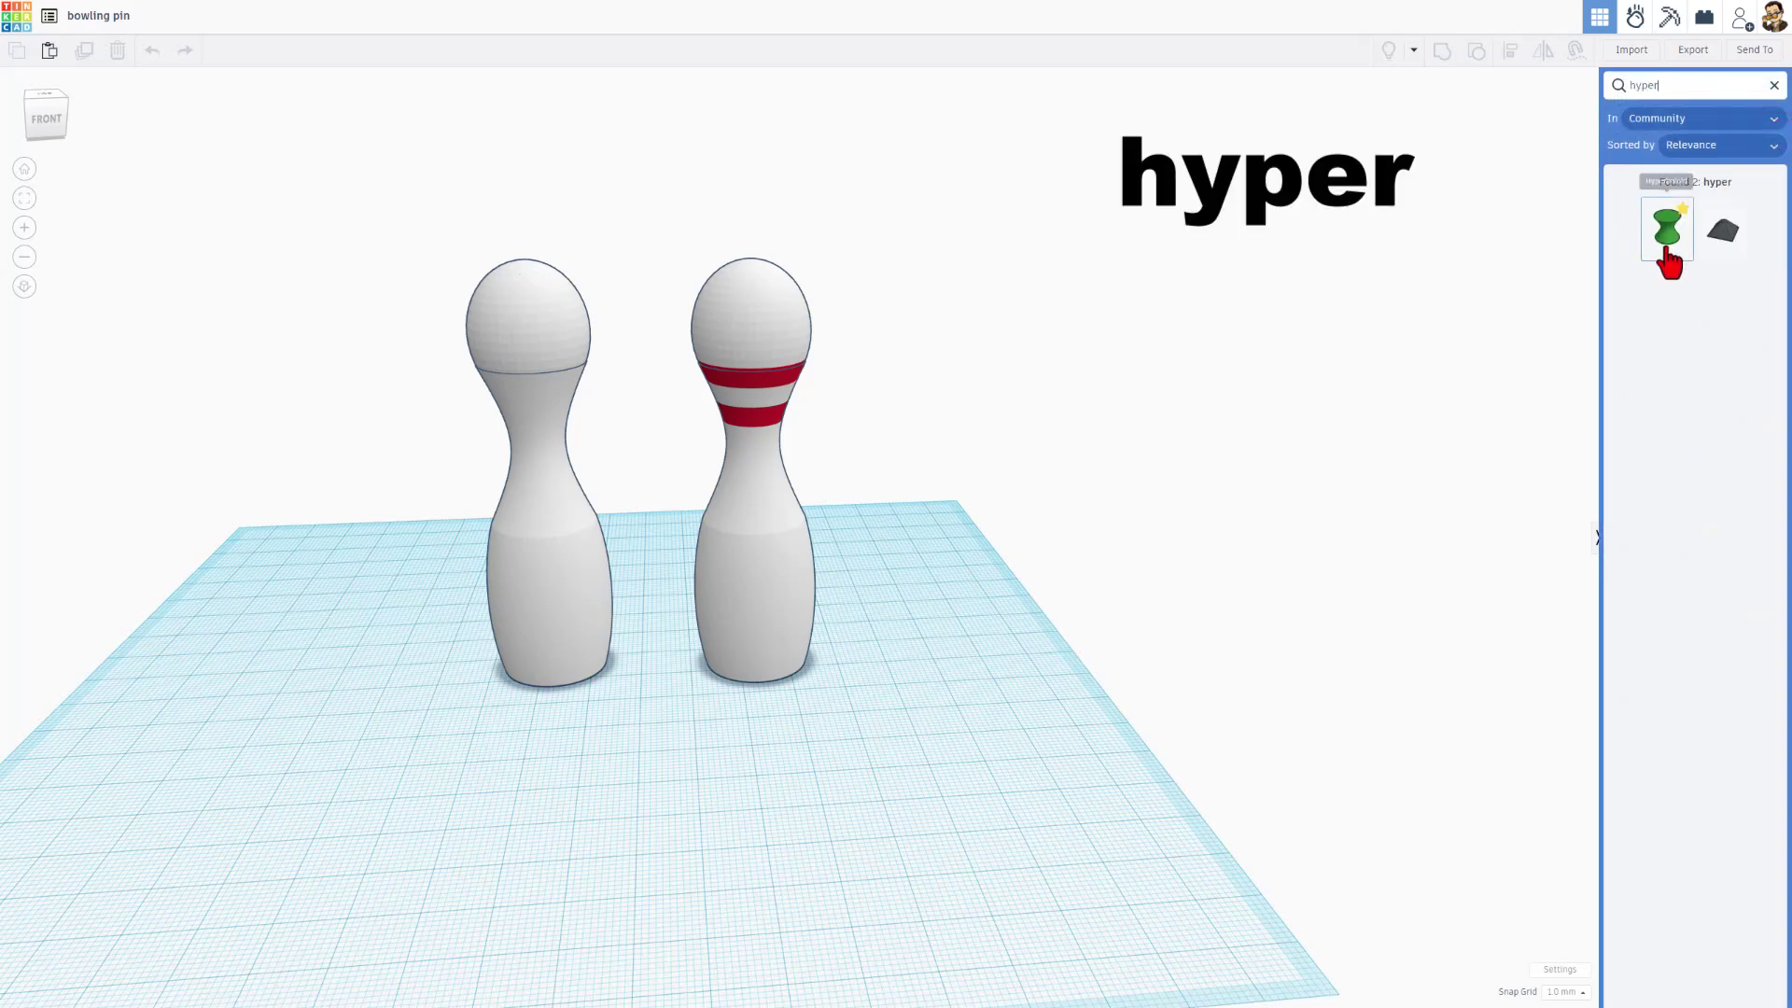
drag(1669, 261, 940, 711)
scroll(879, 665, down, 2)
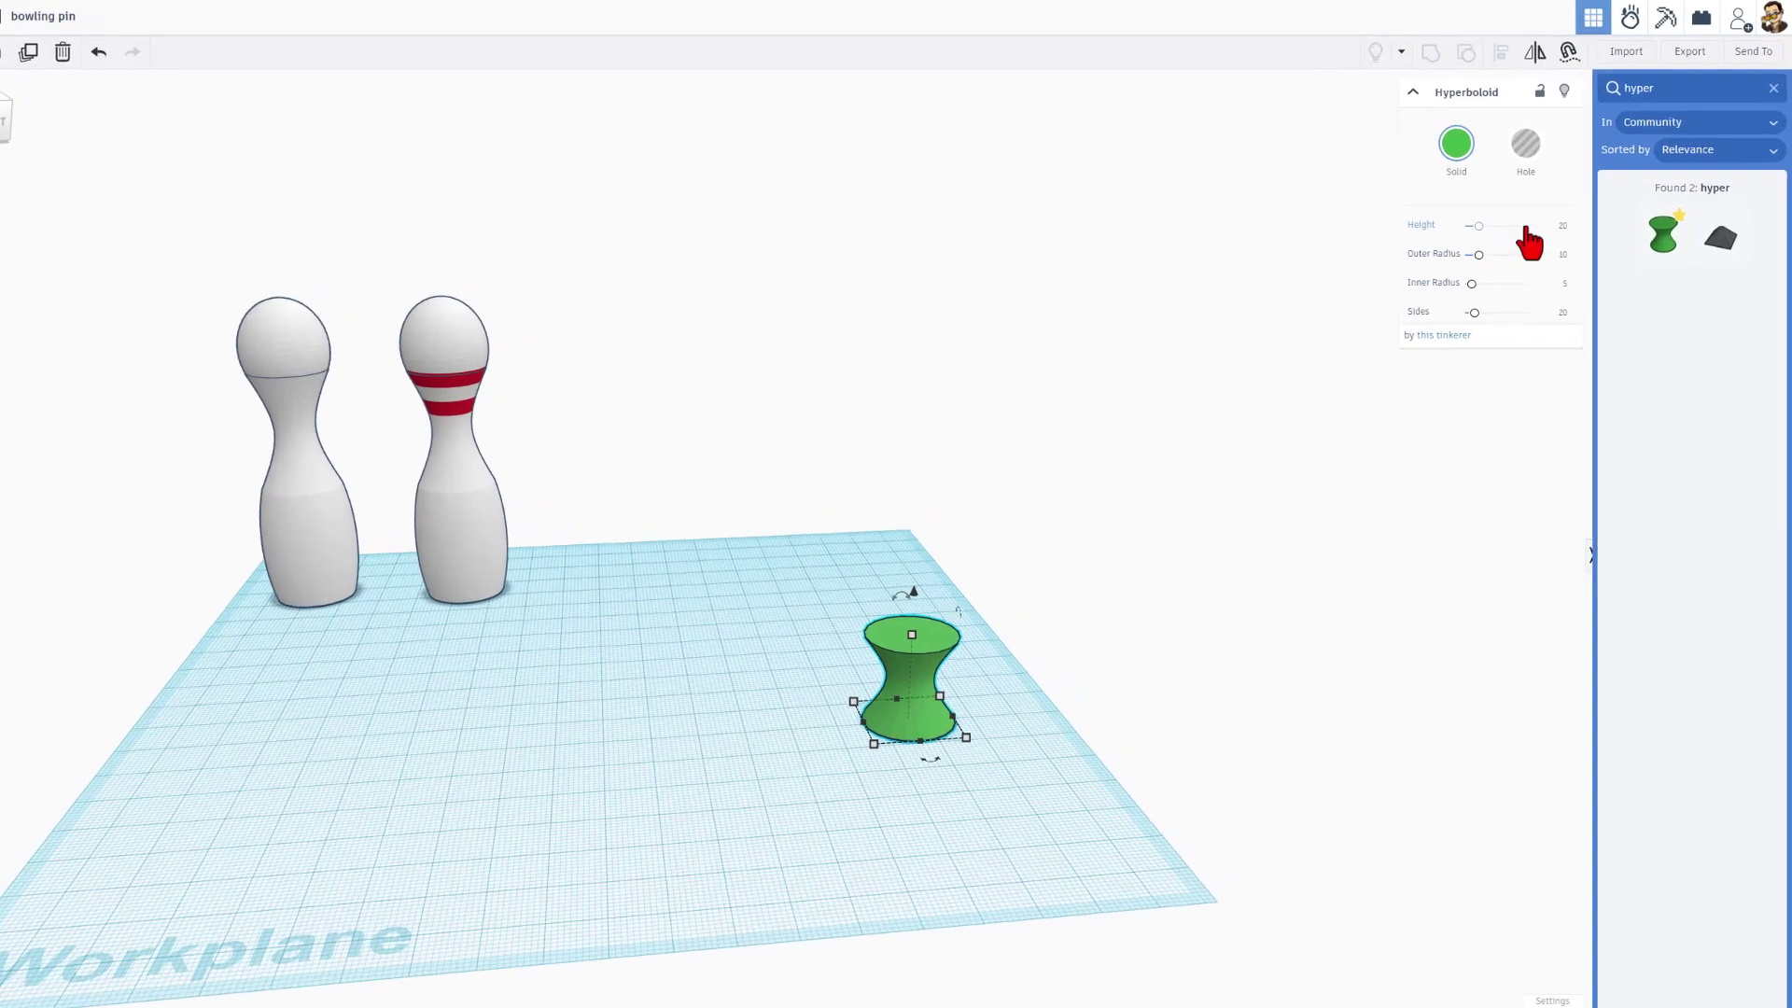
- Give the Hyperboloid height 30, inner radius 12 and 60 sides
click(1570, 218)
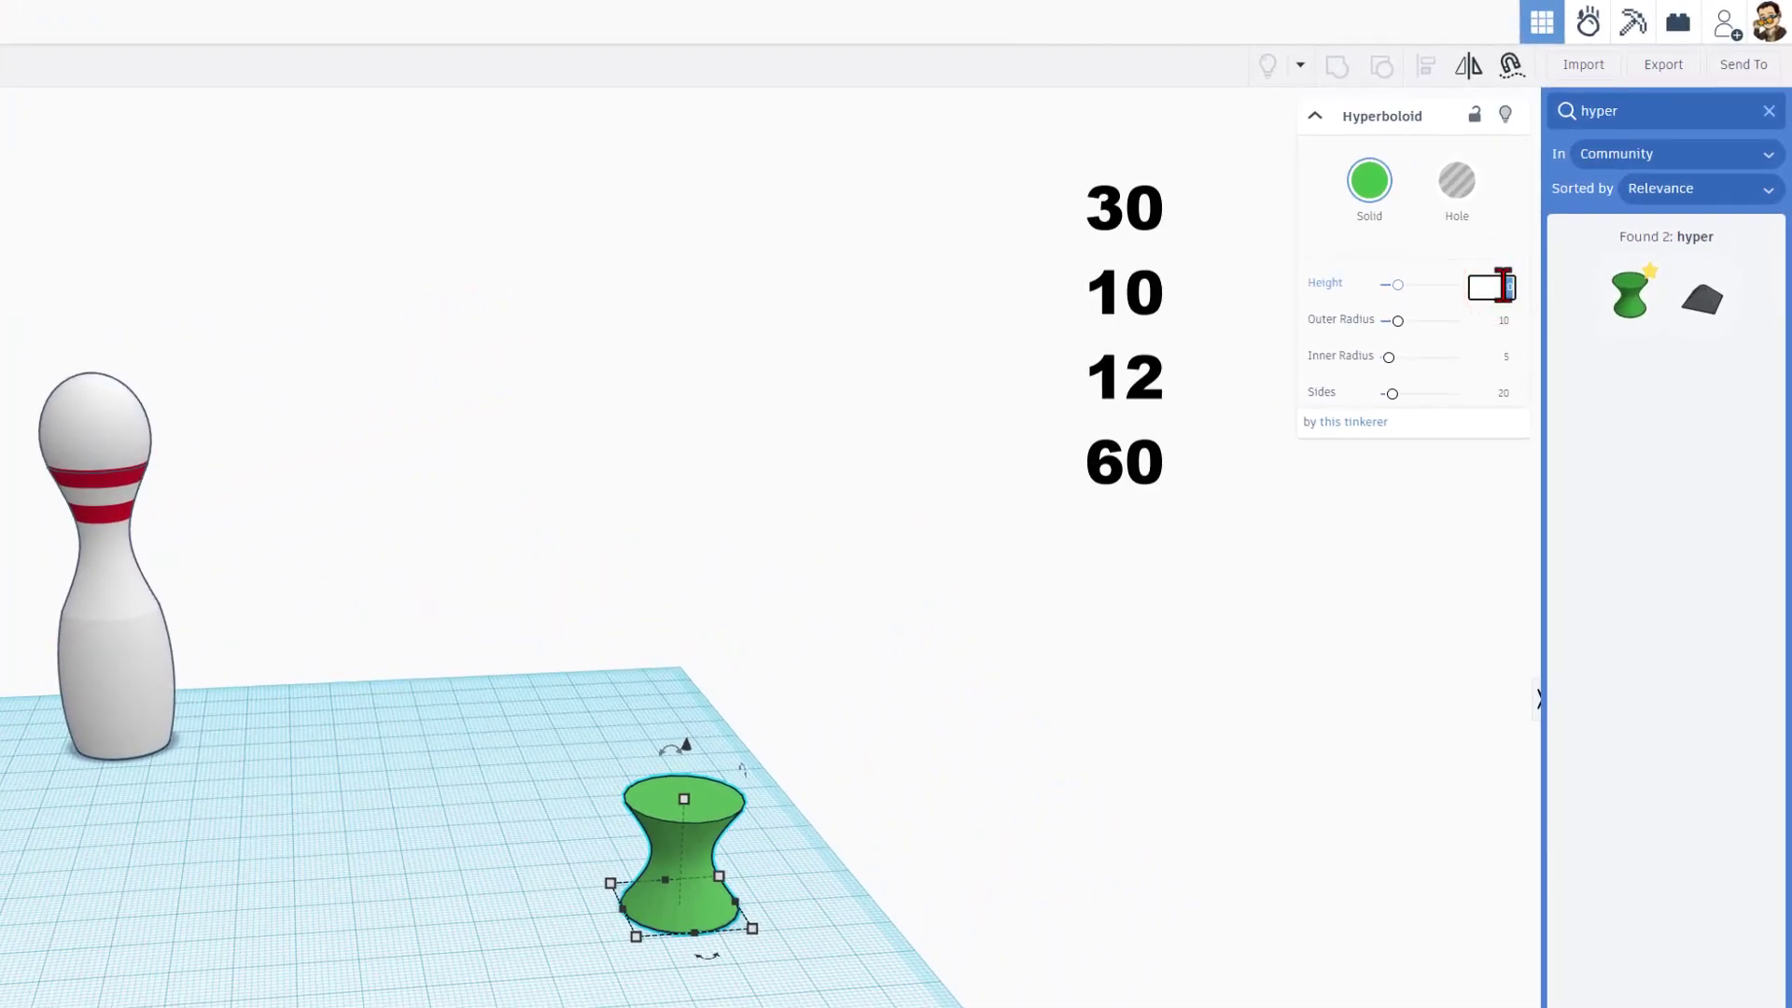
text(30)
key(Return)
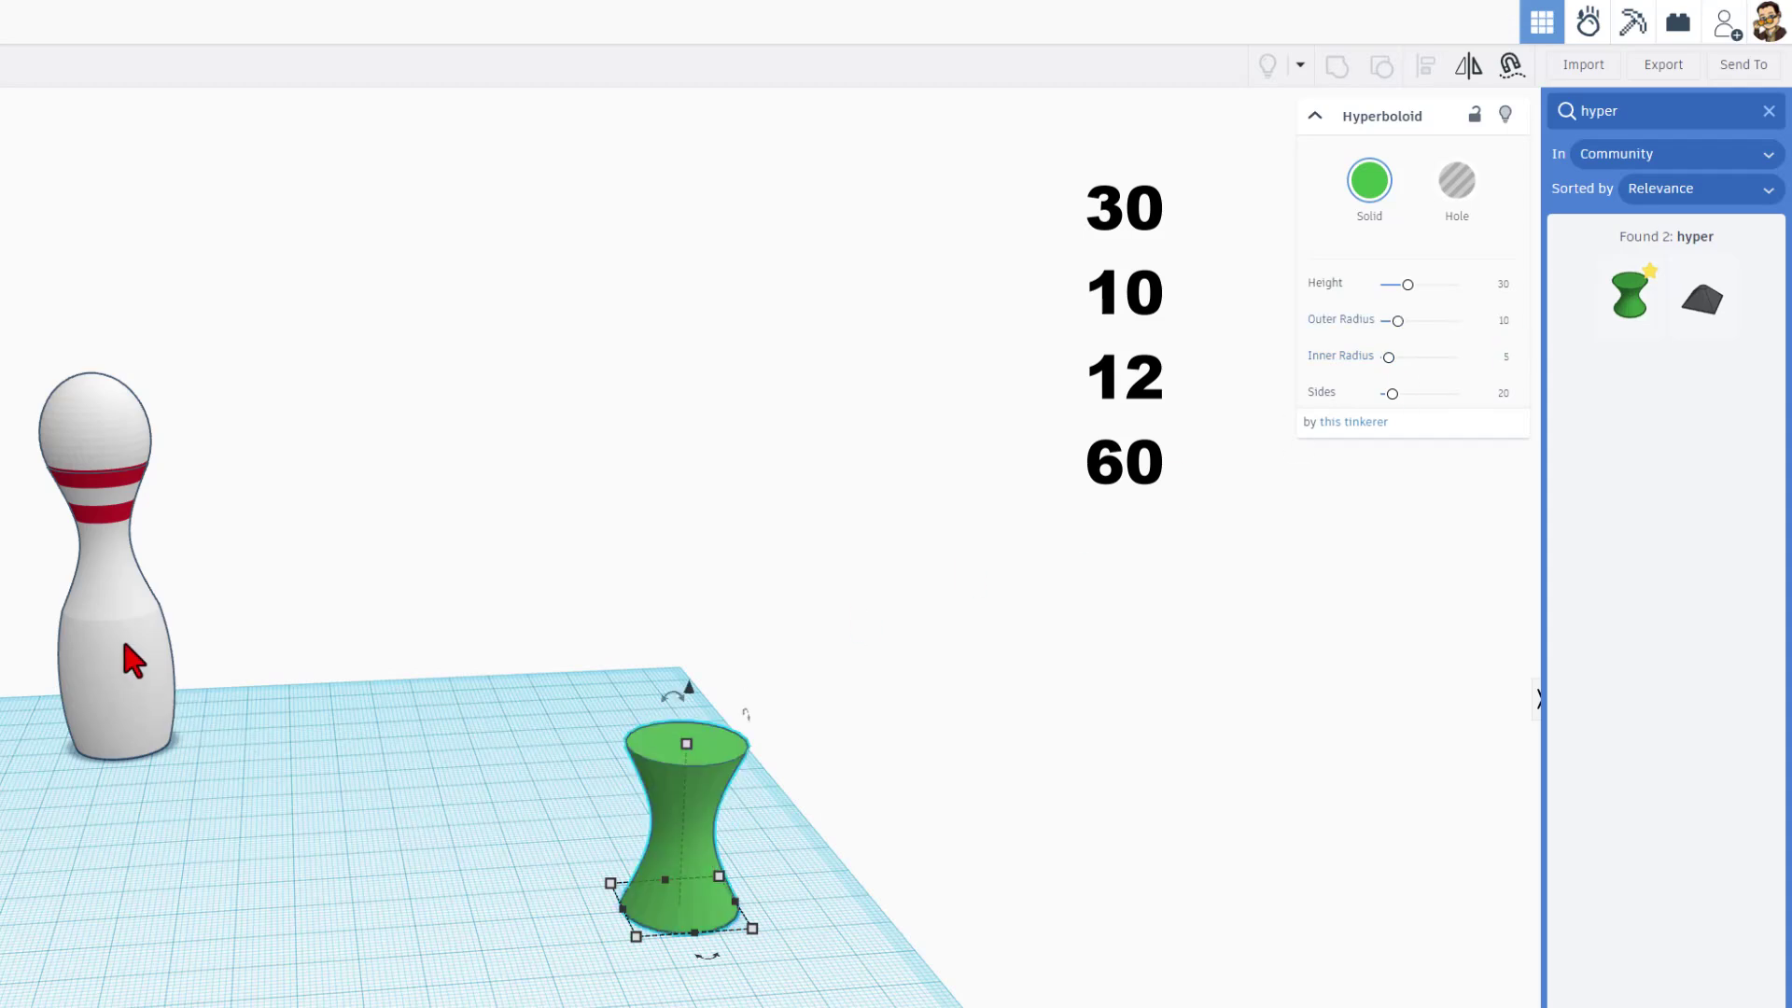
click(1504, 360)
text(12)
key(Return)
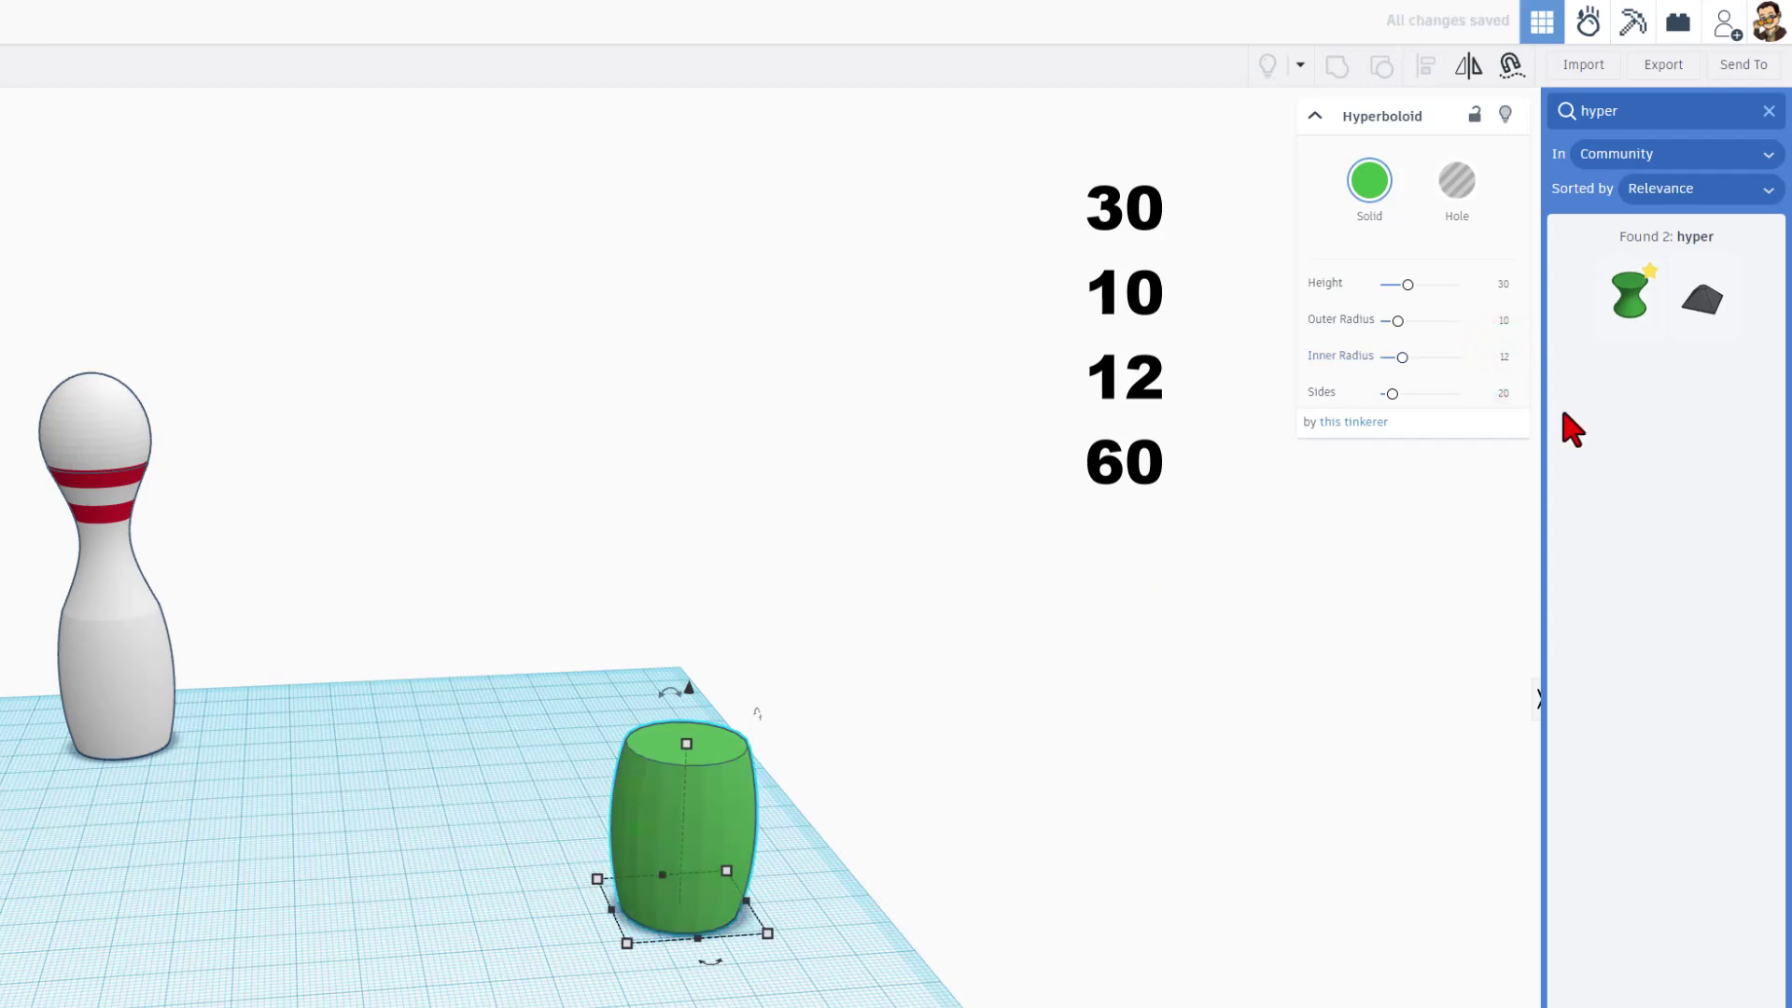
text(60)
click(1391, 391)
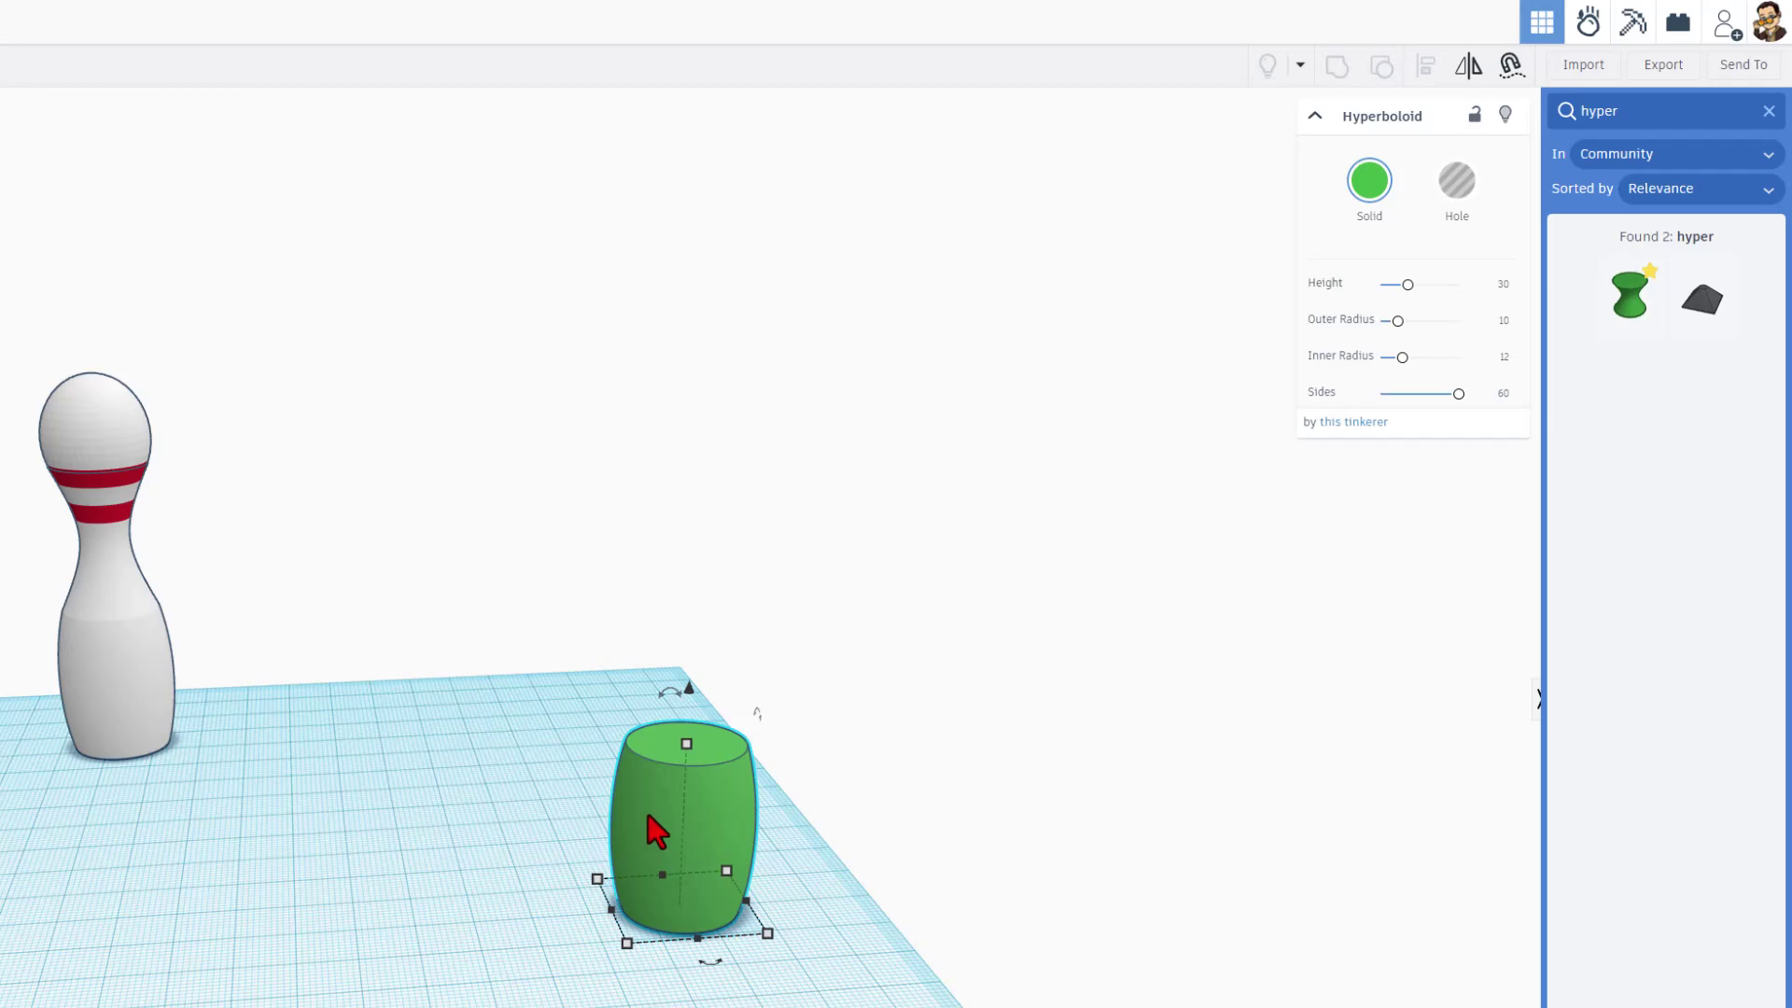
- Duplicate the barrel onto its own top face and set the copy's inner radius to 5
key(w)
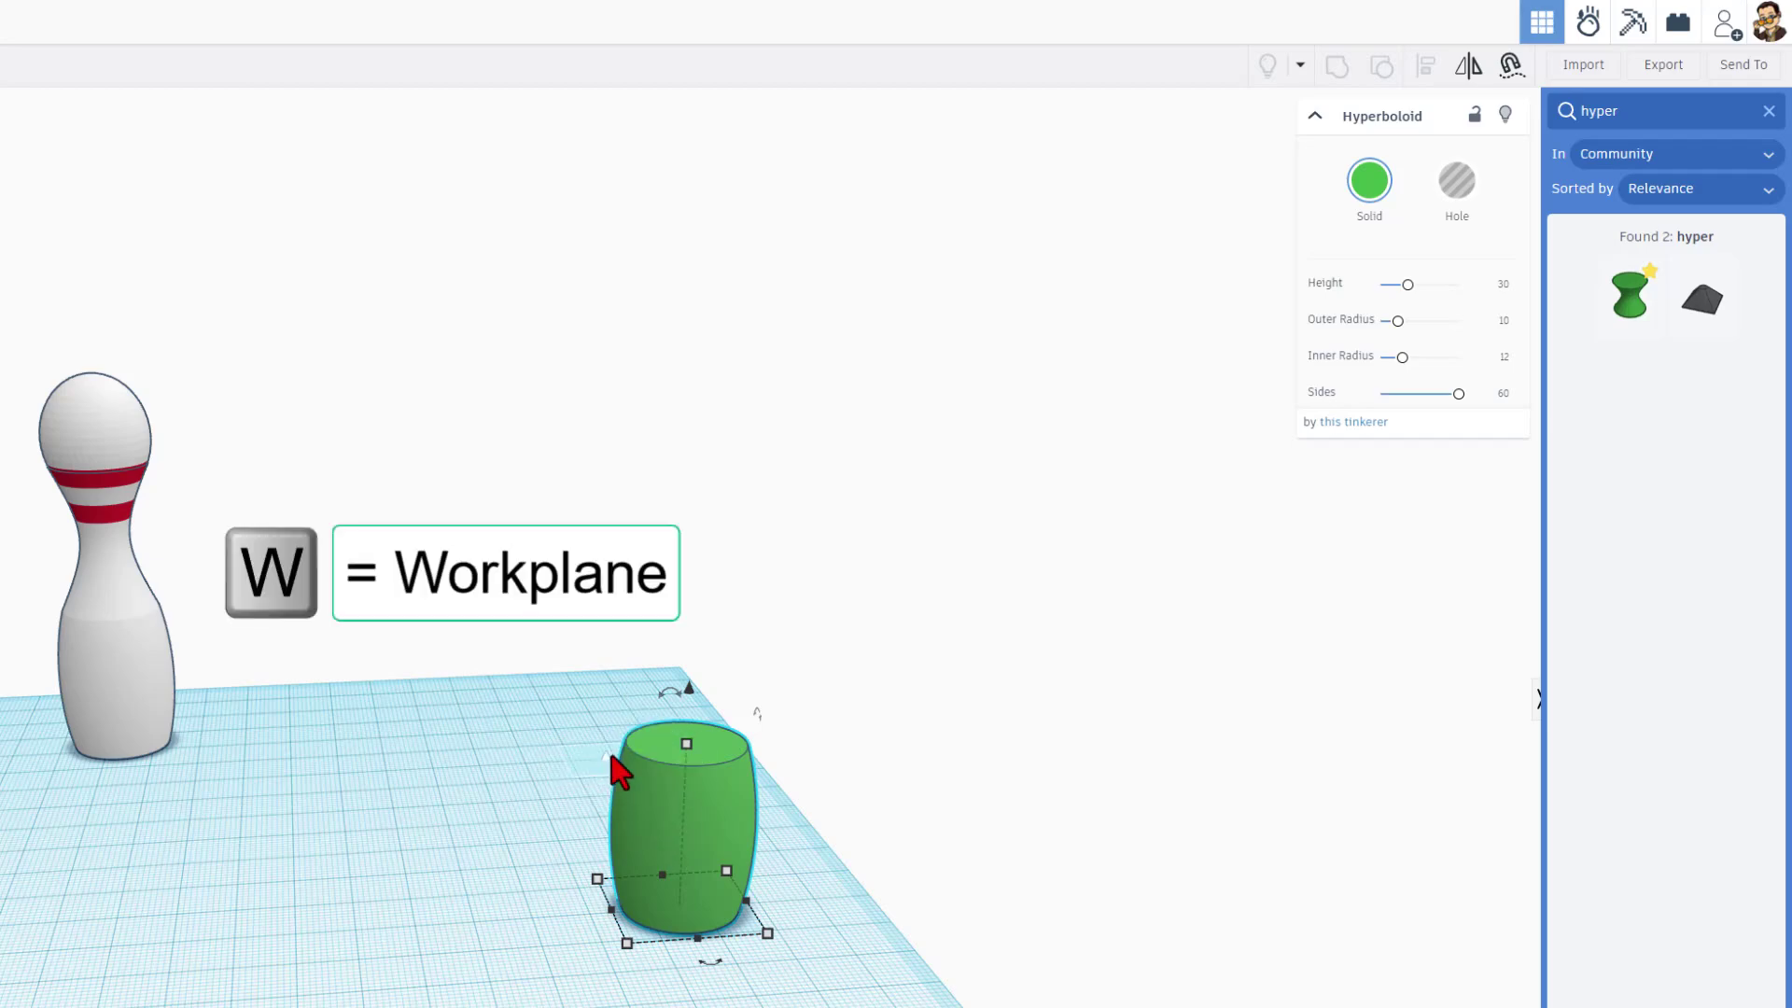
click(687, 744)
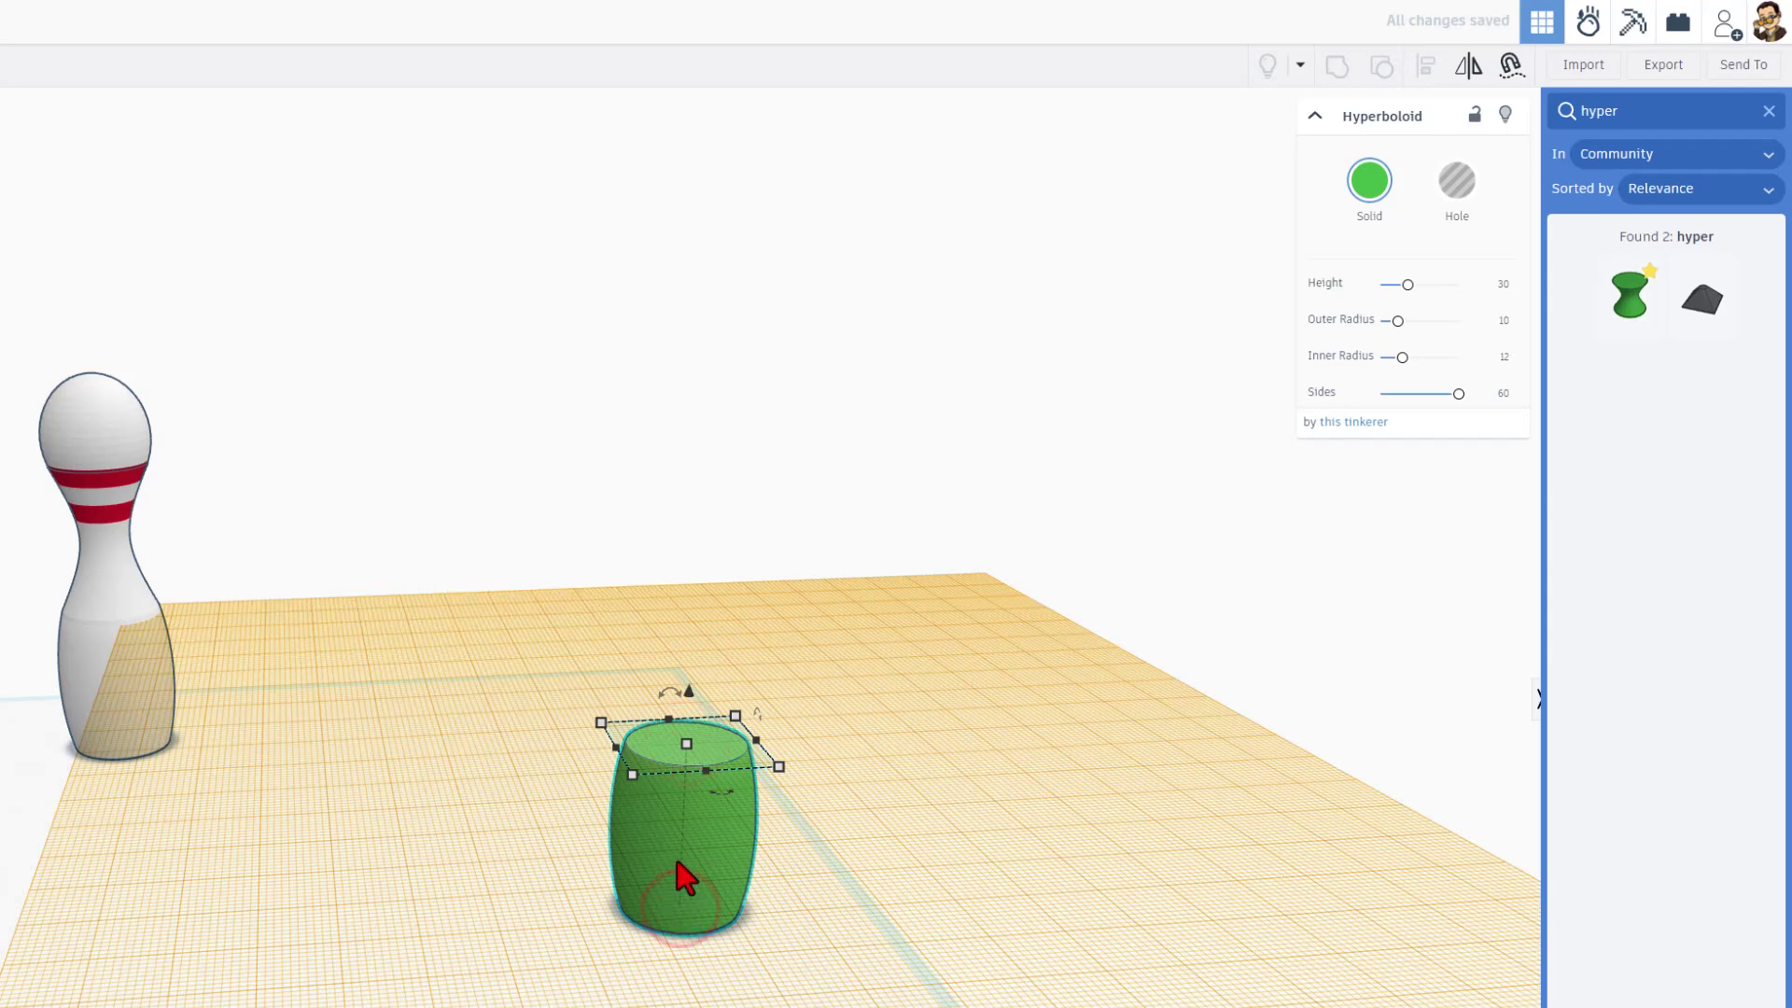
key(ctrl+d)
key(d)
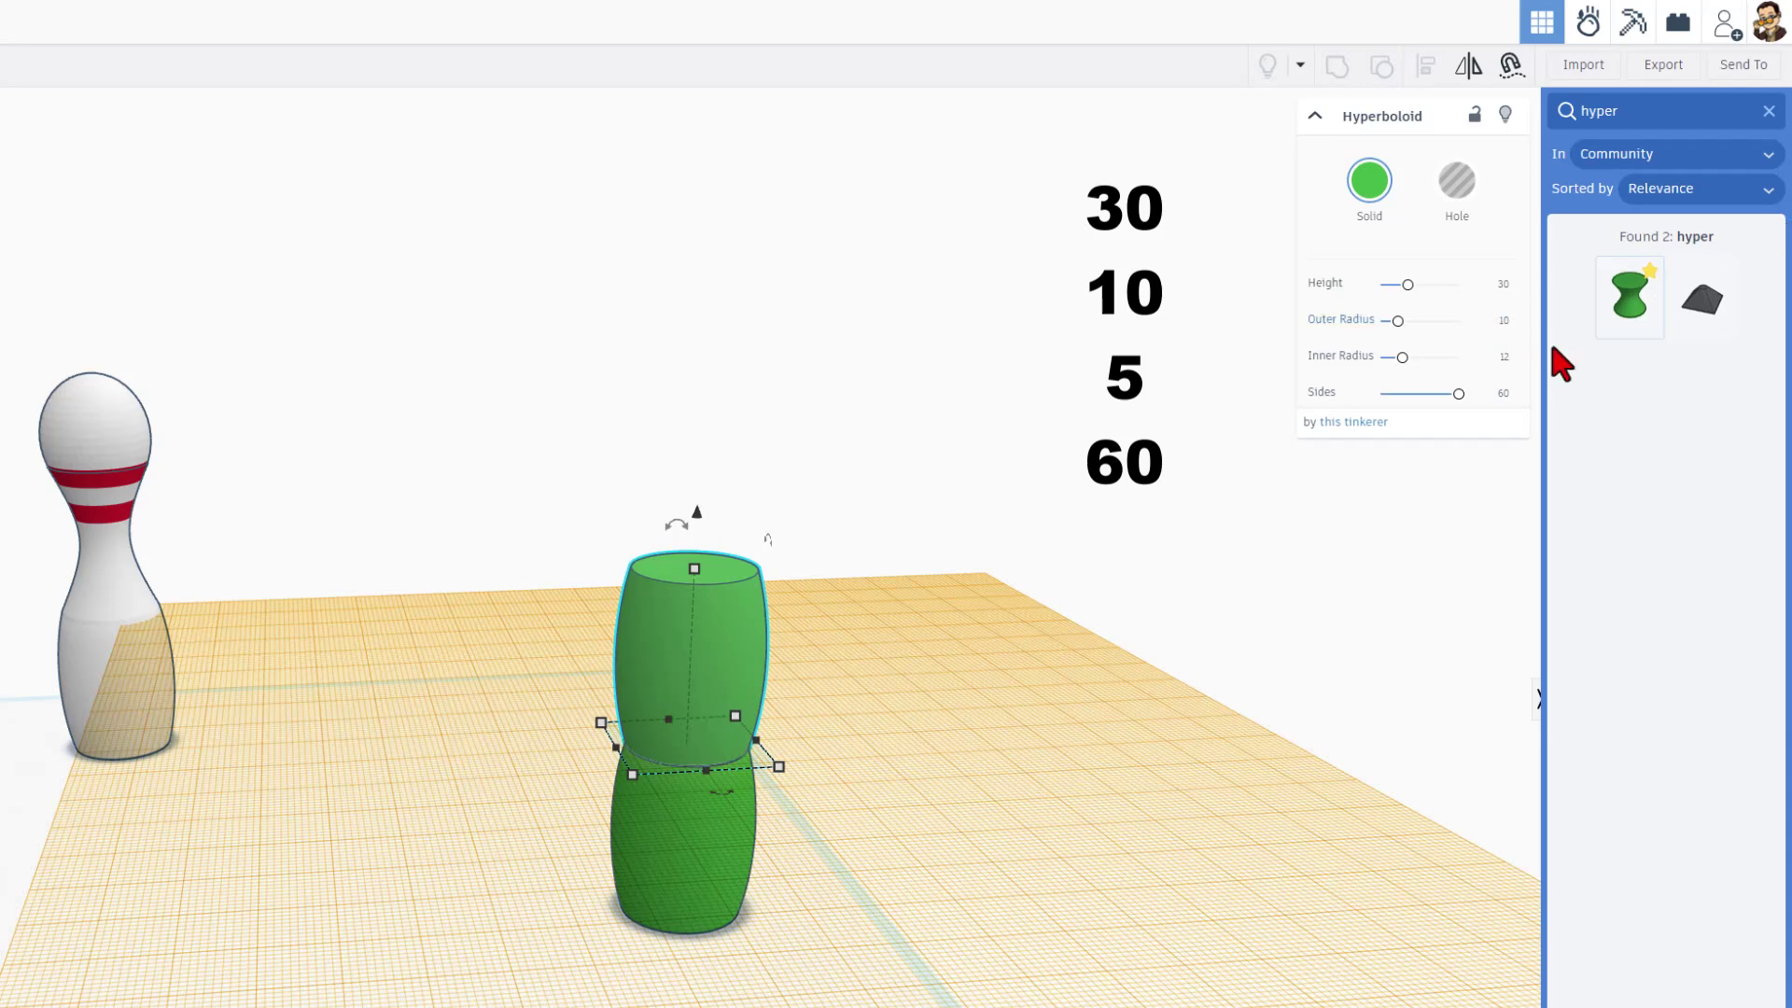
click(1503, 357)
text(5)
key(Return)
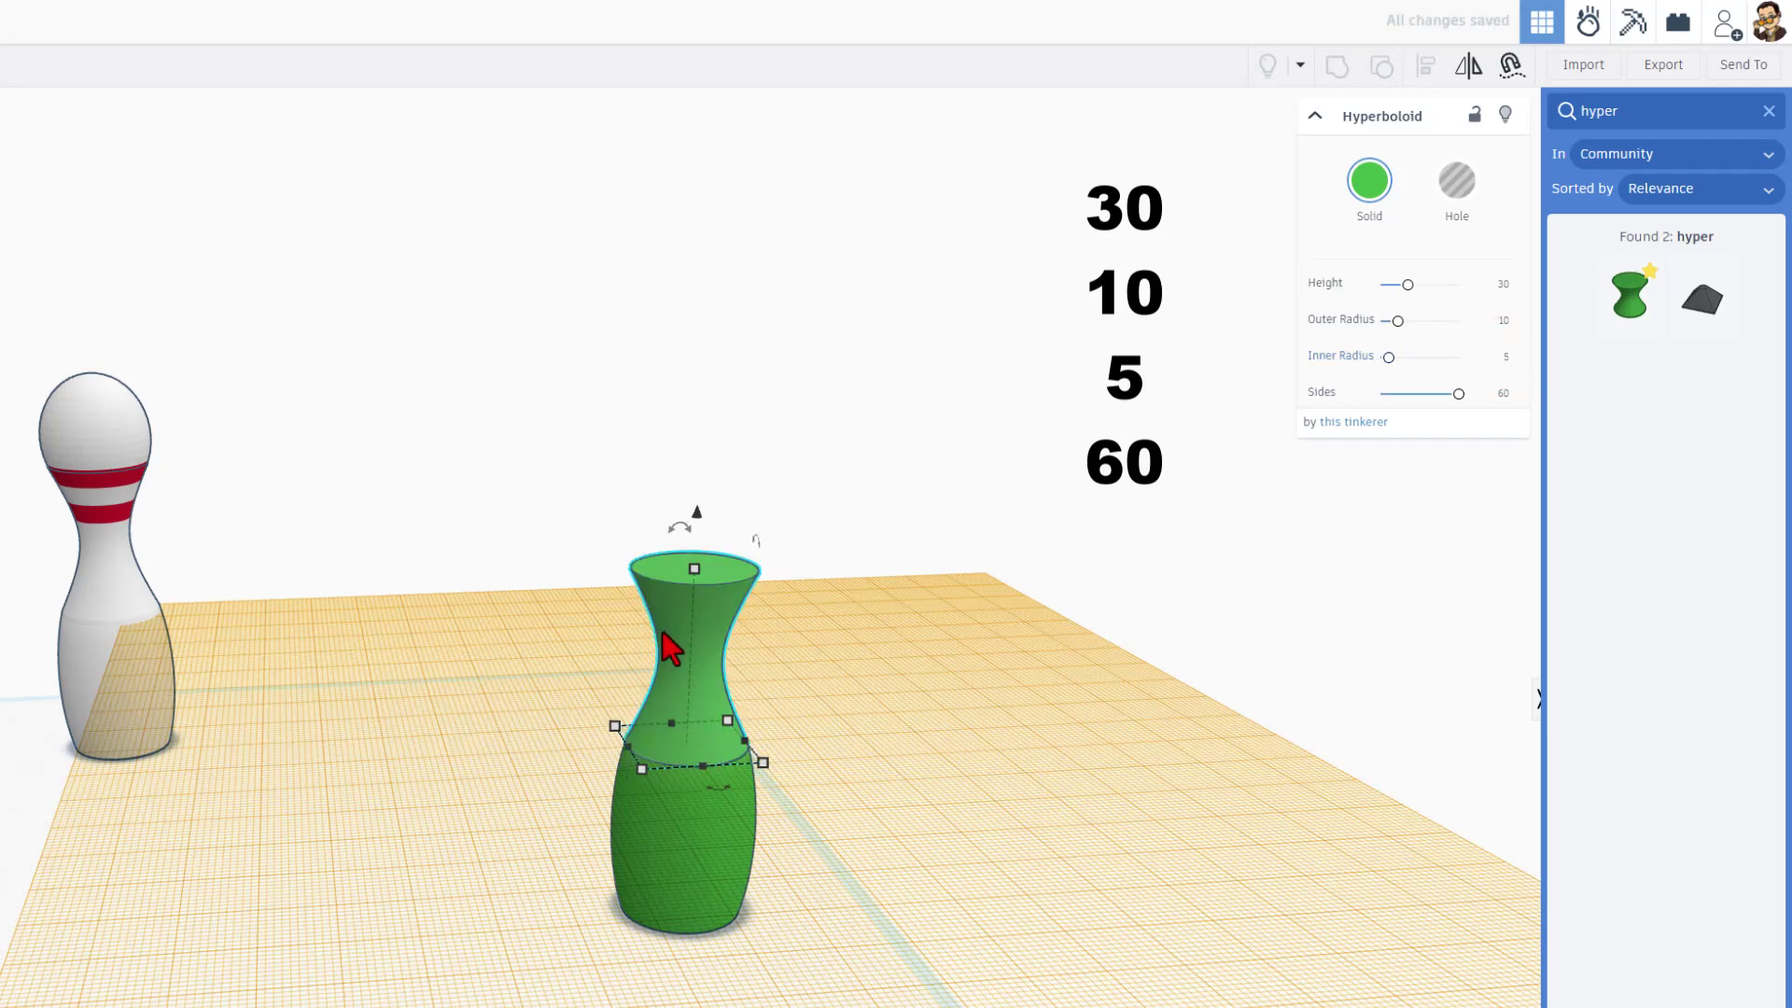
- Restore the default workplane and orbit to see all the pieces
key(w)
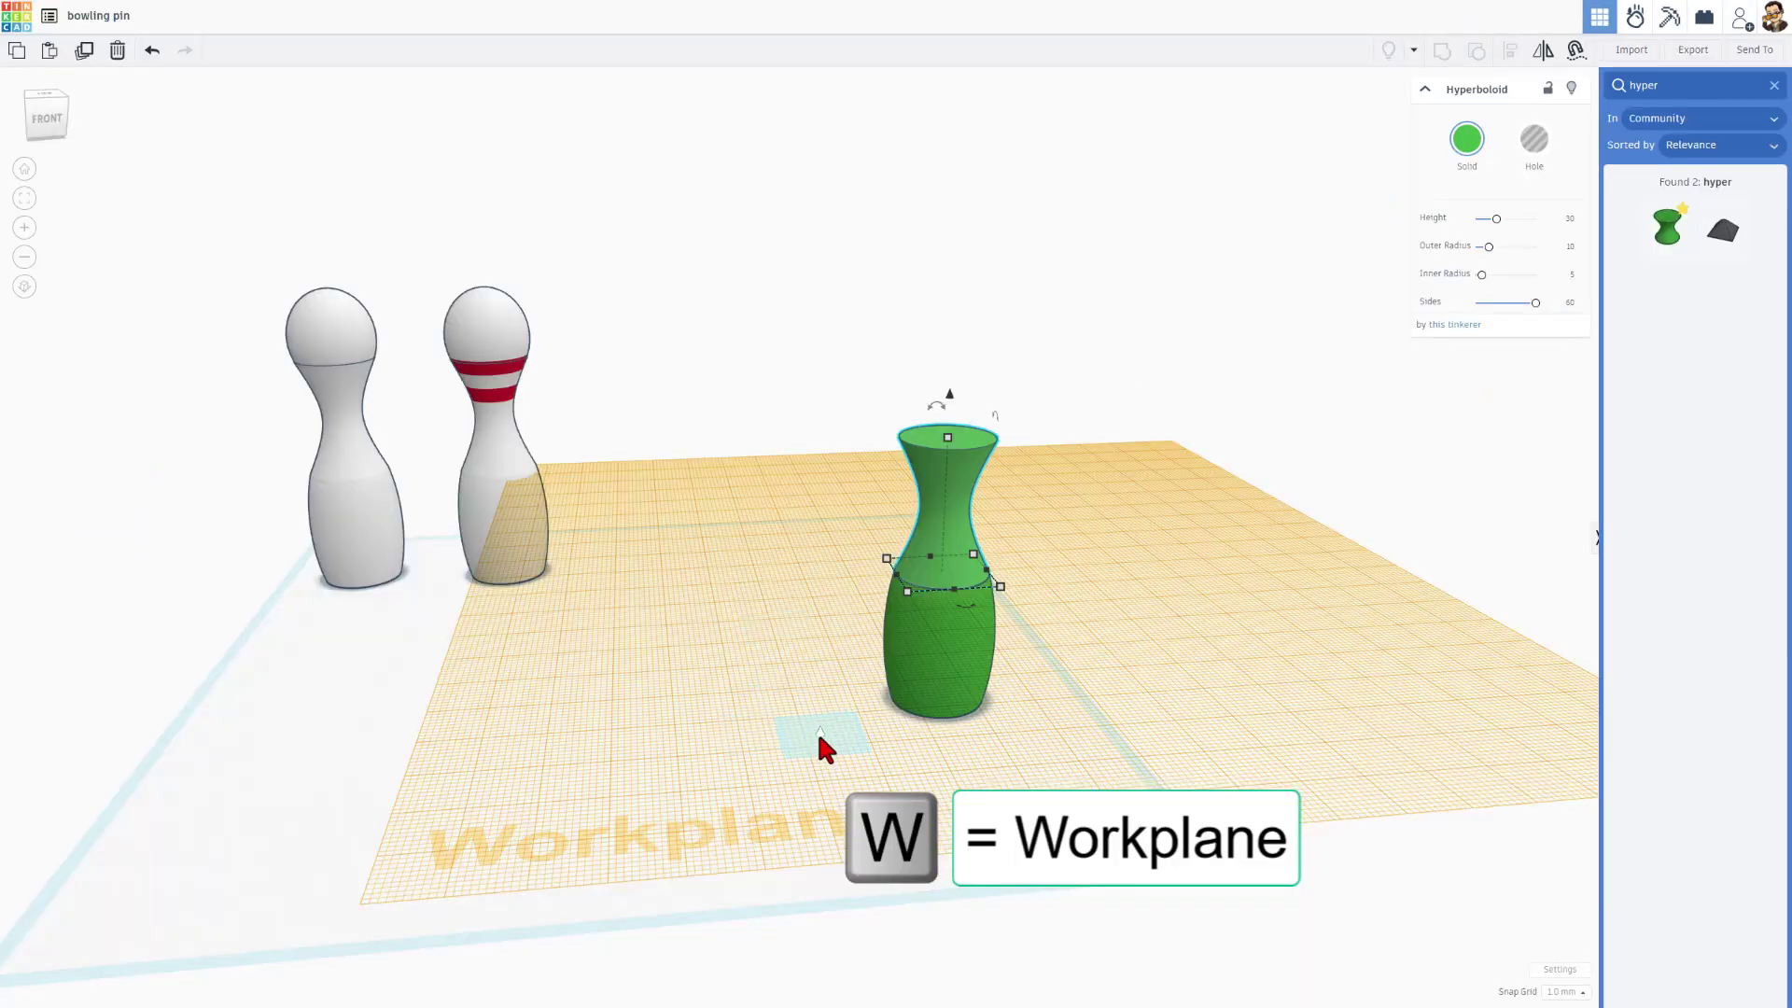
click(792, 754)
click(791, 748)
right_drag(791, 747, 462, 620)
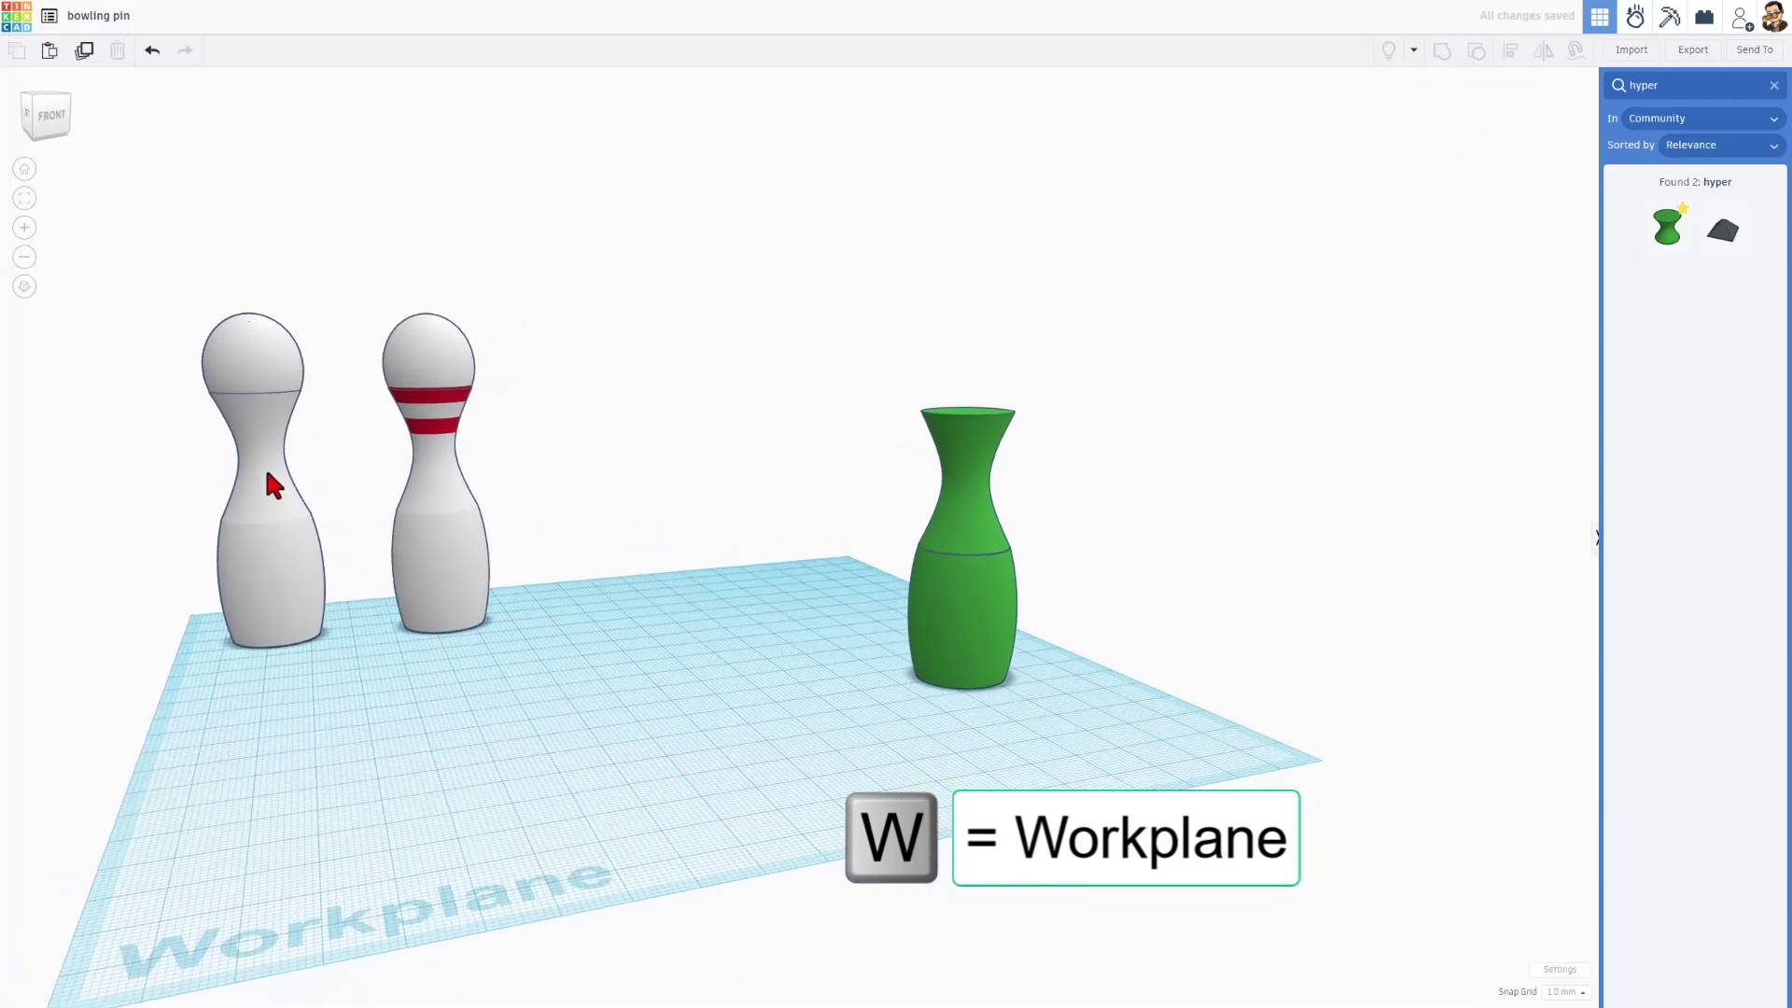
right_drag(1239, 620, 1165, 668)
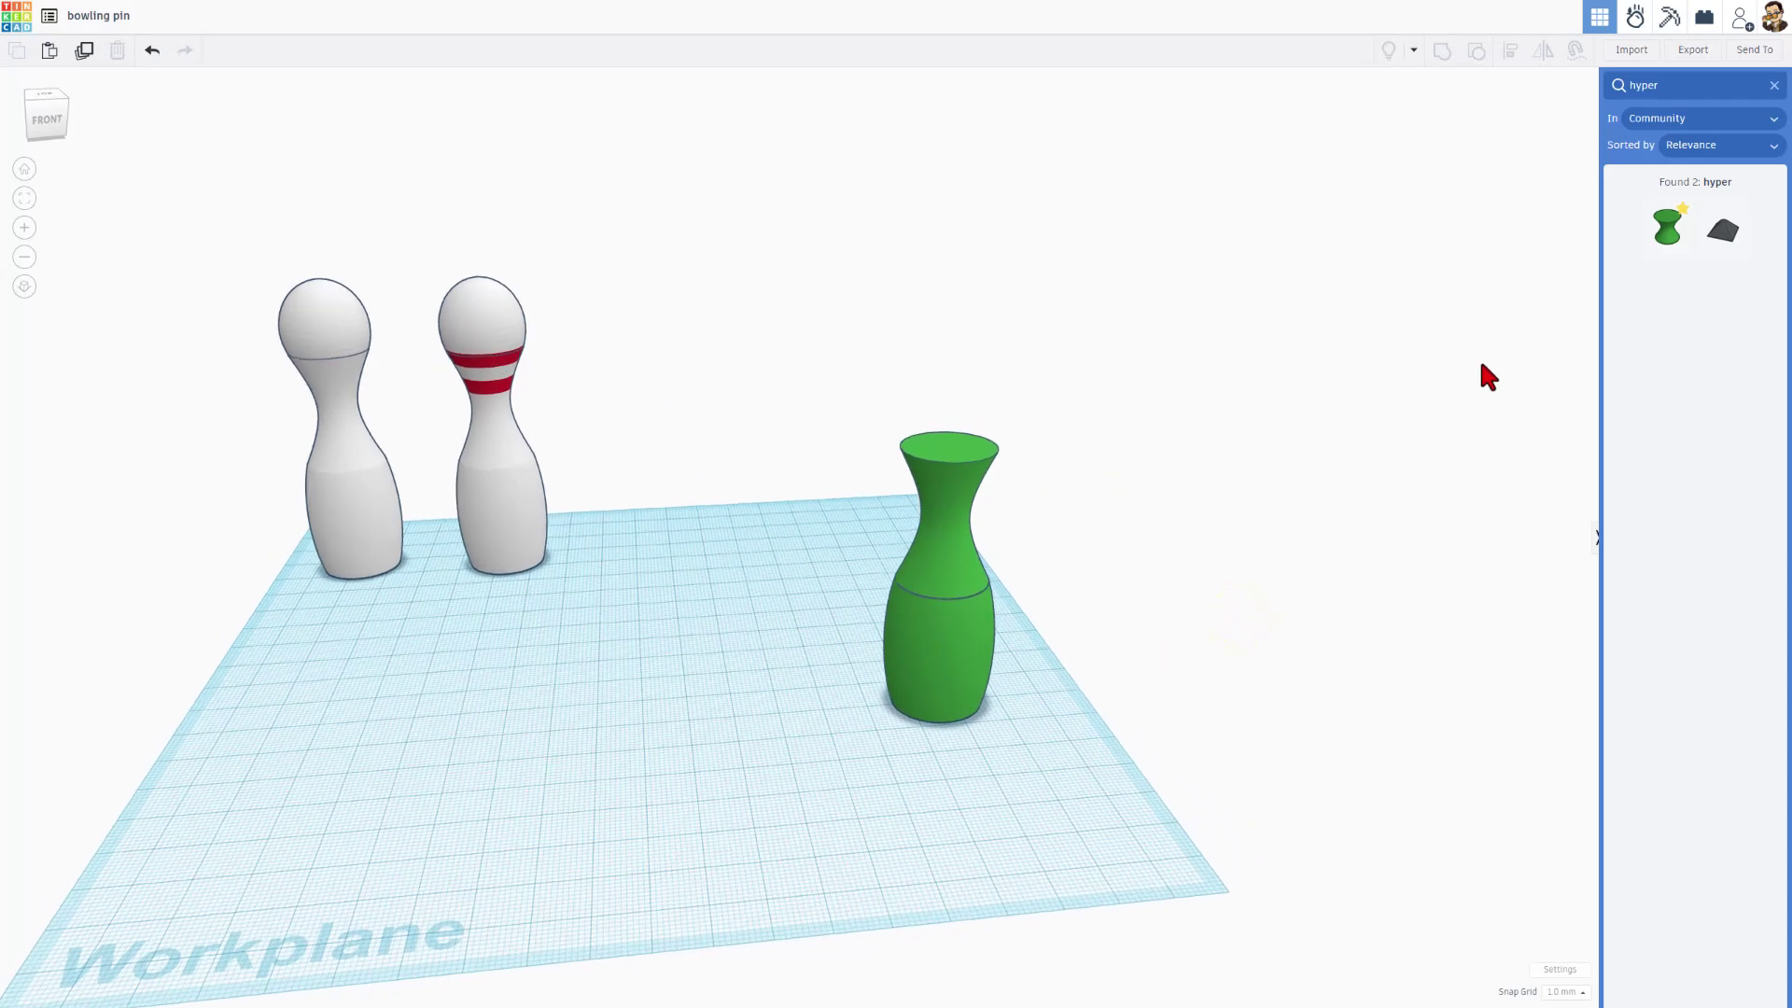
- Drop a Sphere onto the green neck with cruise mode and raise it into place
click(1773, 88)
key(c)
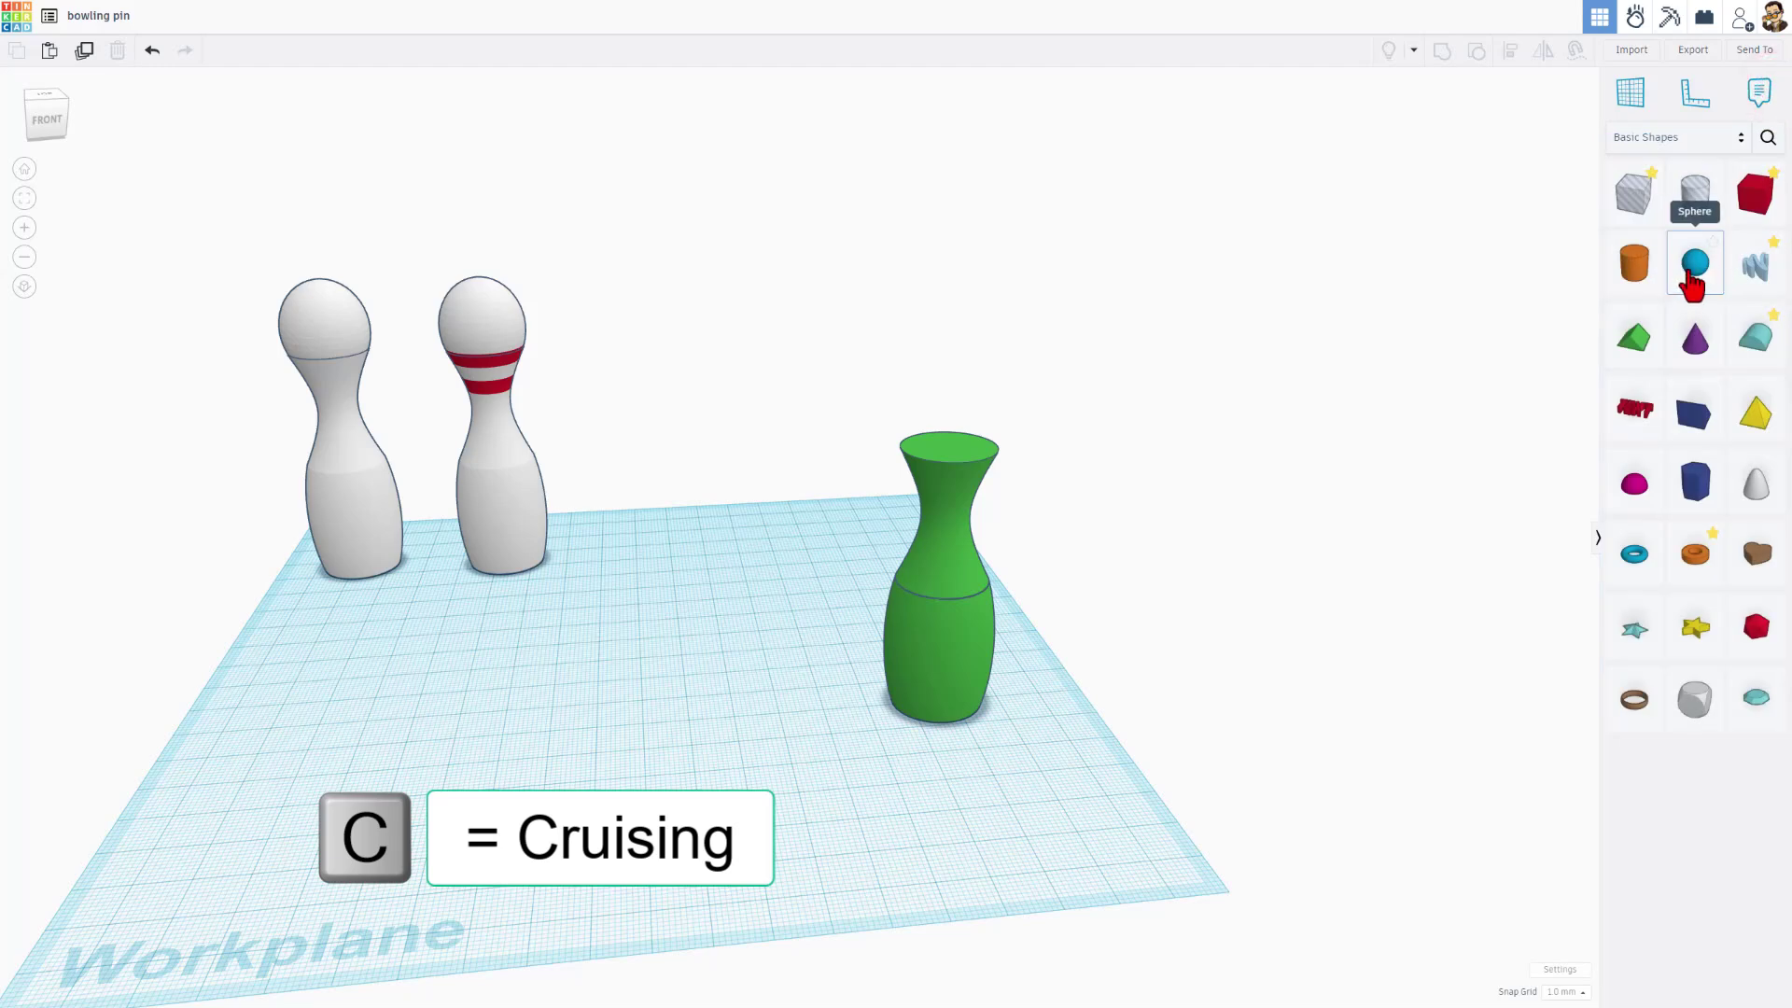
drag(1691, 280, 957, 460)
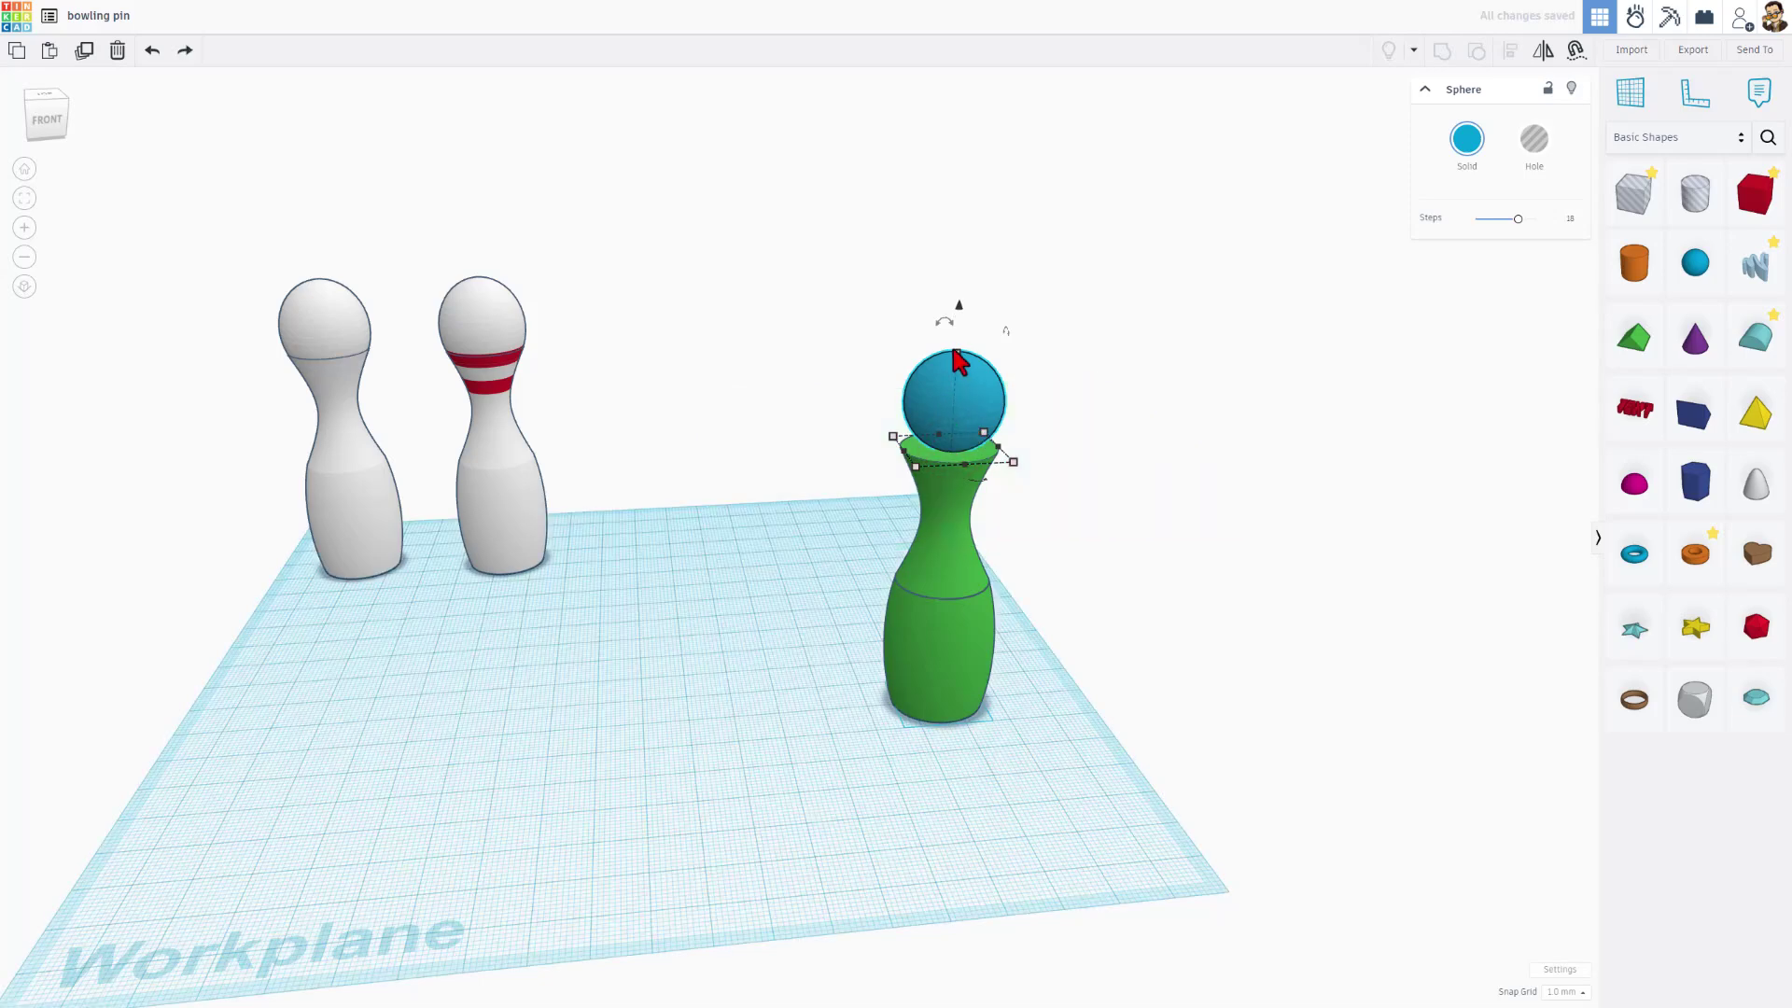
drag(961, 361, 955, 300)
- Centre-align the sphere, neck and barrel front to back, then select the sphere
key(l)
click(889, 376)
drag(765, 338, 1004, 705)
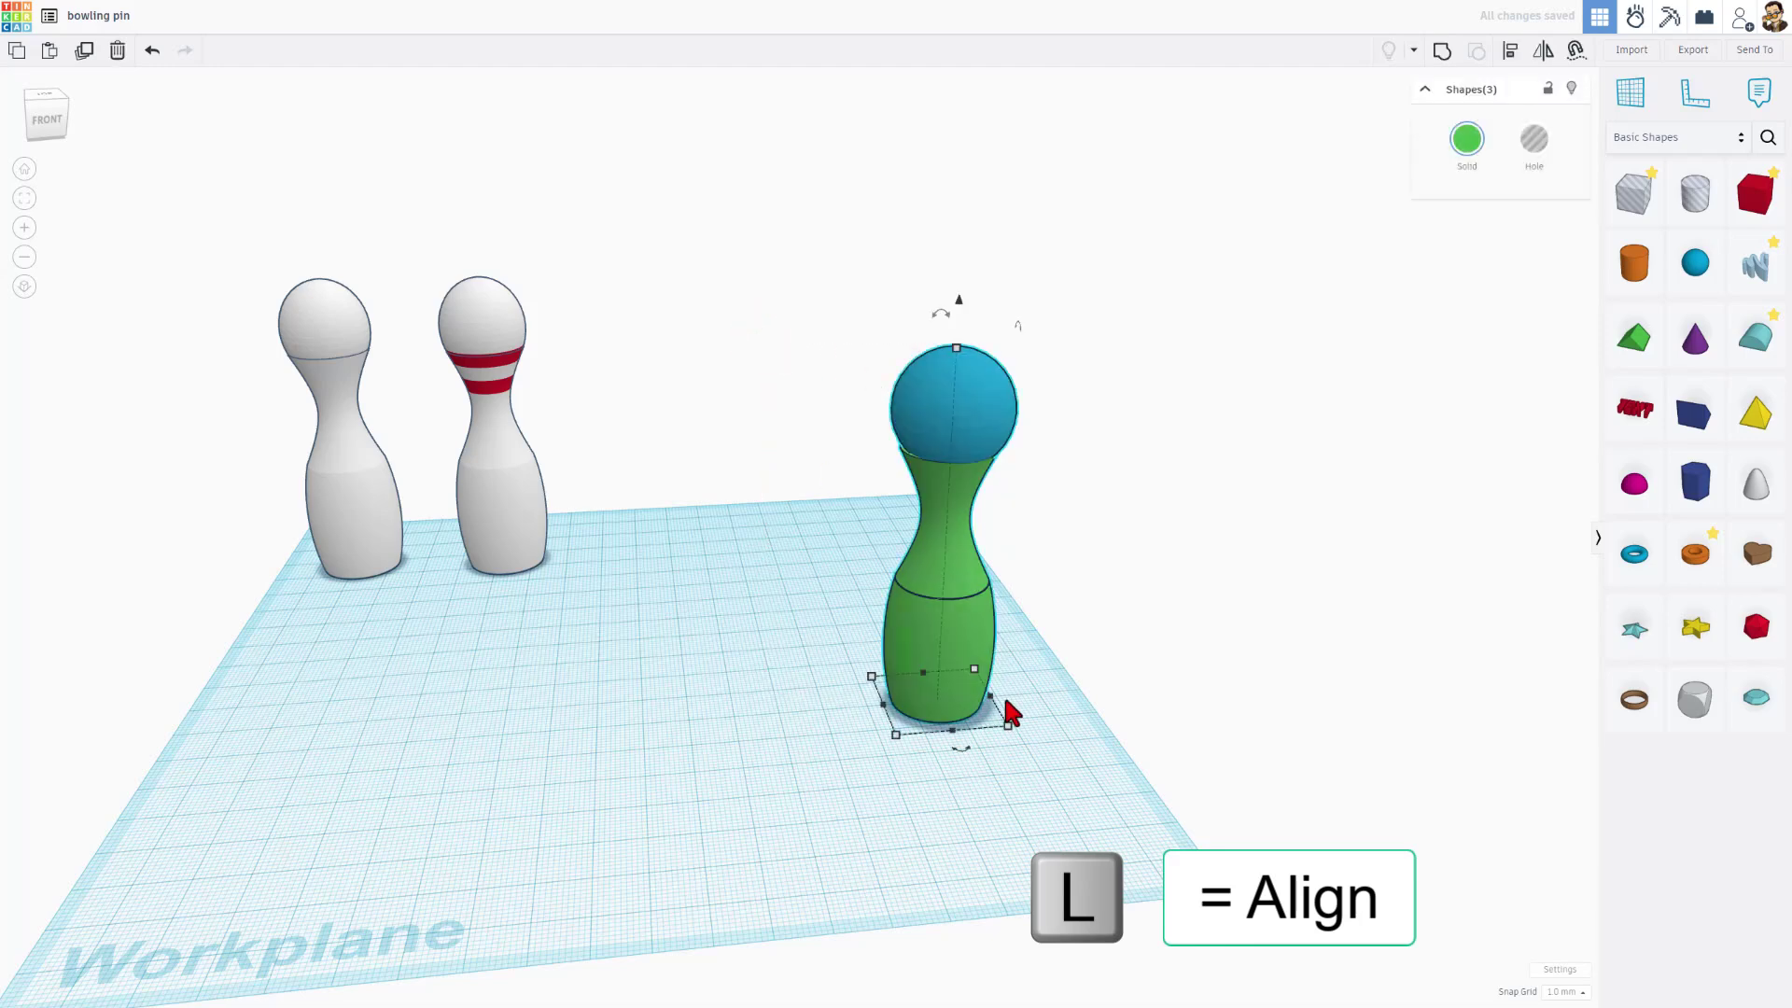
click(960, 743)
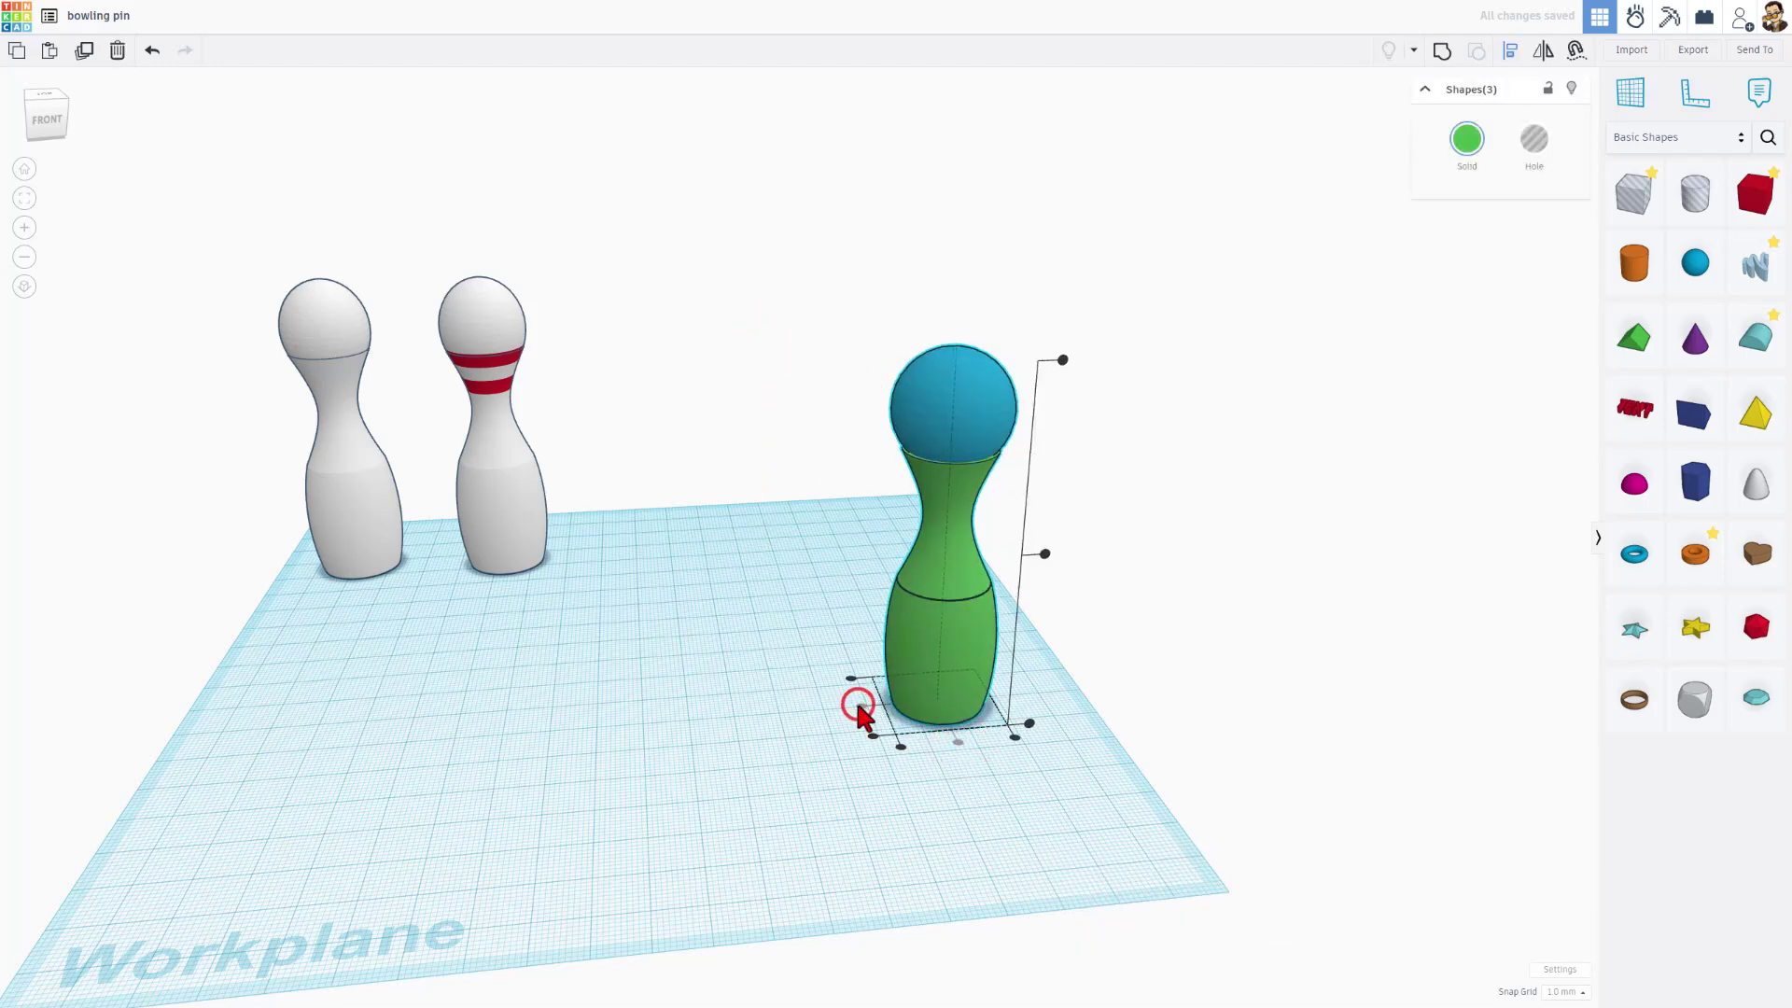
click(819, 716)
click(948, 419)
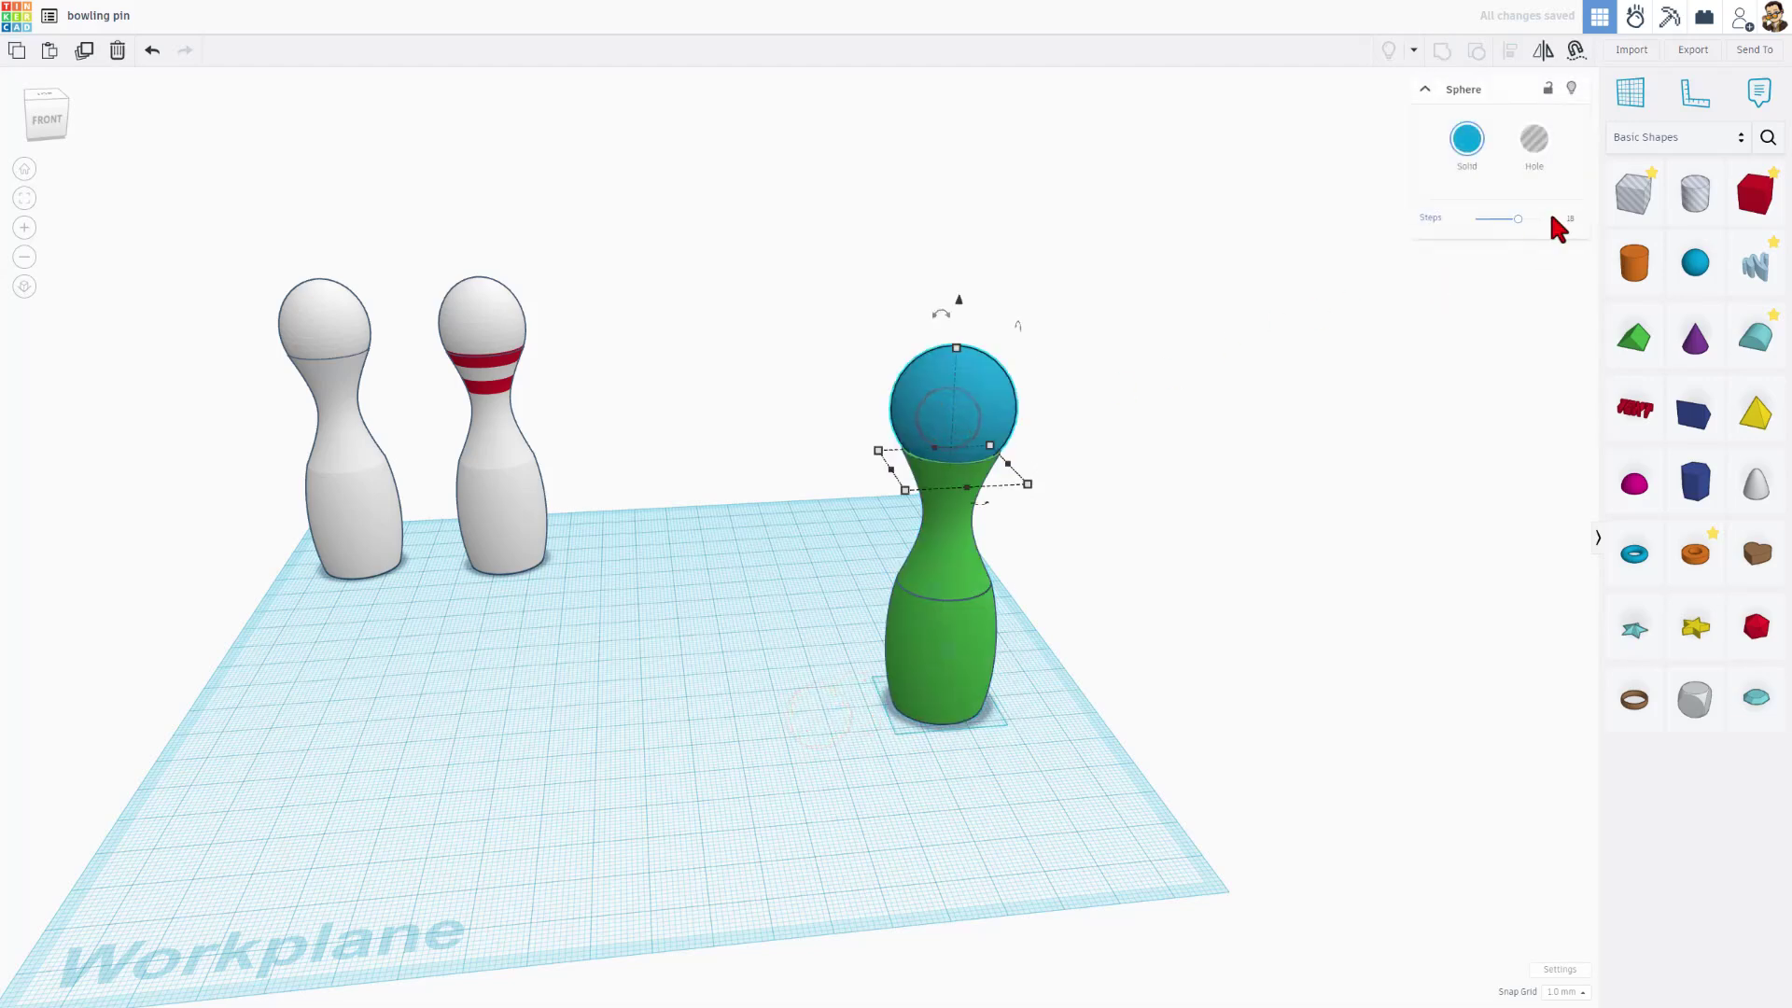
- Smooth the sphere to 24 steps, use 0.1 mm snap, and settle it taller onto the neck
drag(1518, 223, 1565, 216)
scroll(952, 346, up, 1)
scroll(950, 374, up, 1)
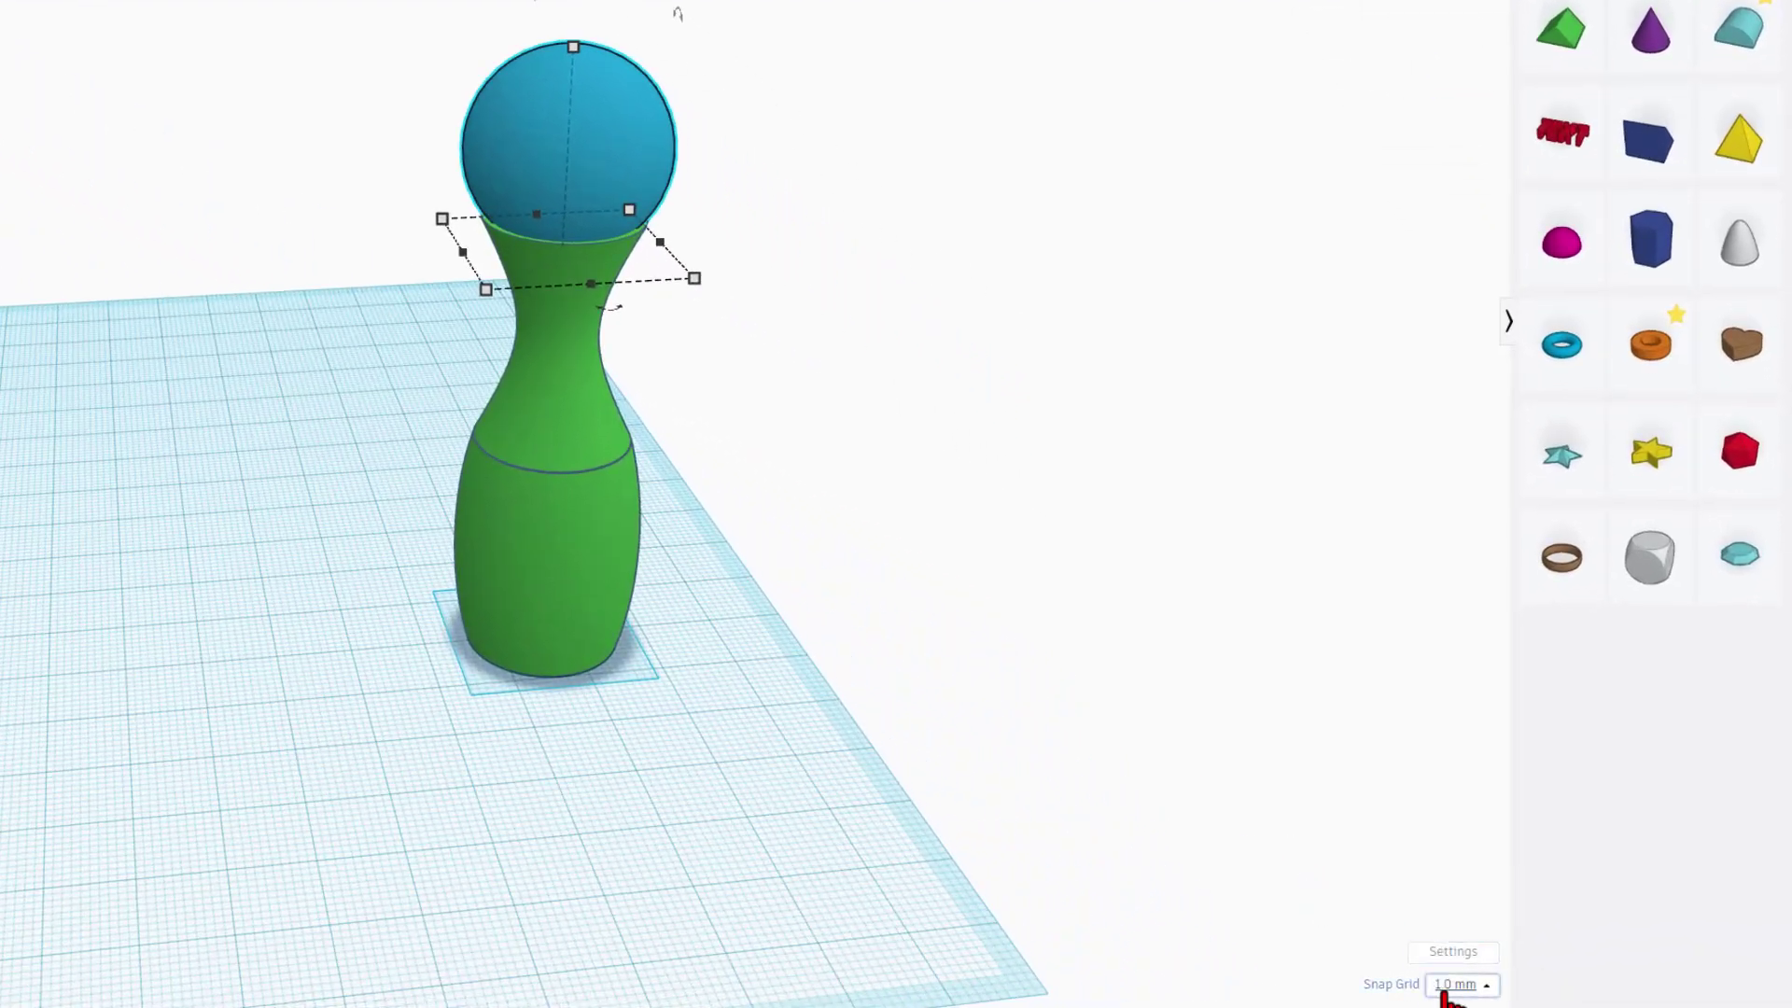
click(1553, 992)
click(1458, 776)
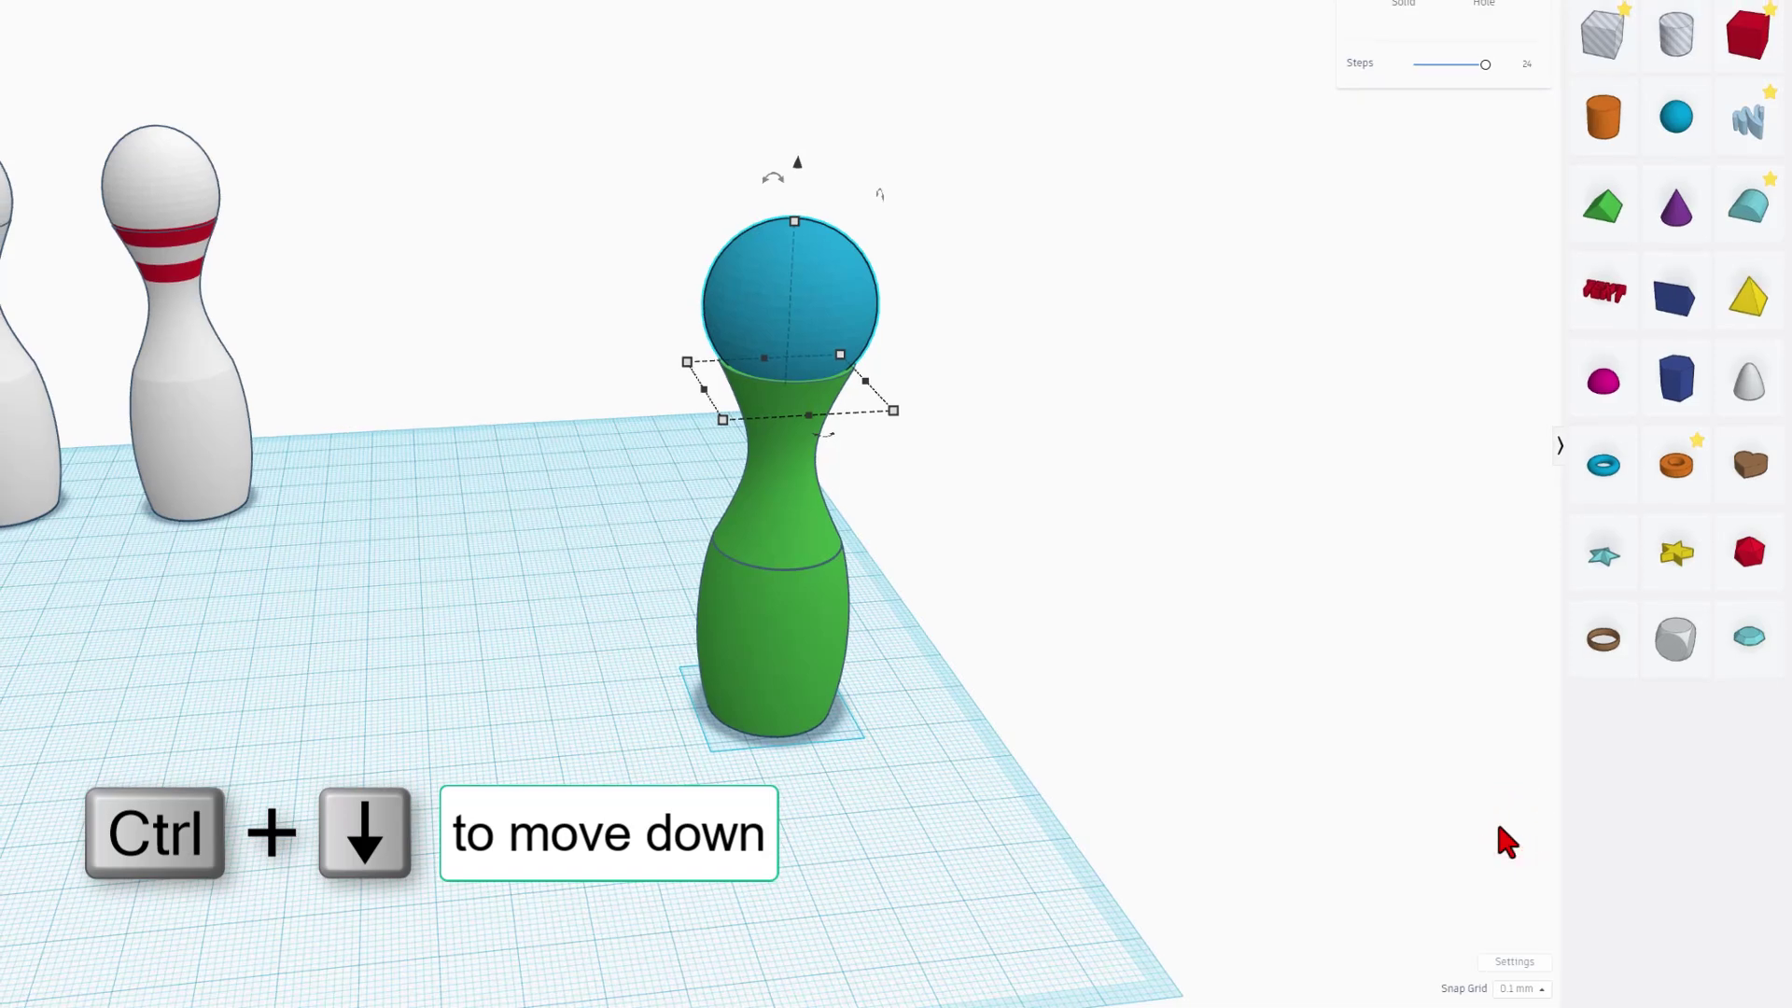
key(ctrl+Down)
key(ctrl+Down)
key(ctrl+Down)
key(ctrl+Down)
key(ctrl+Down)
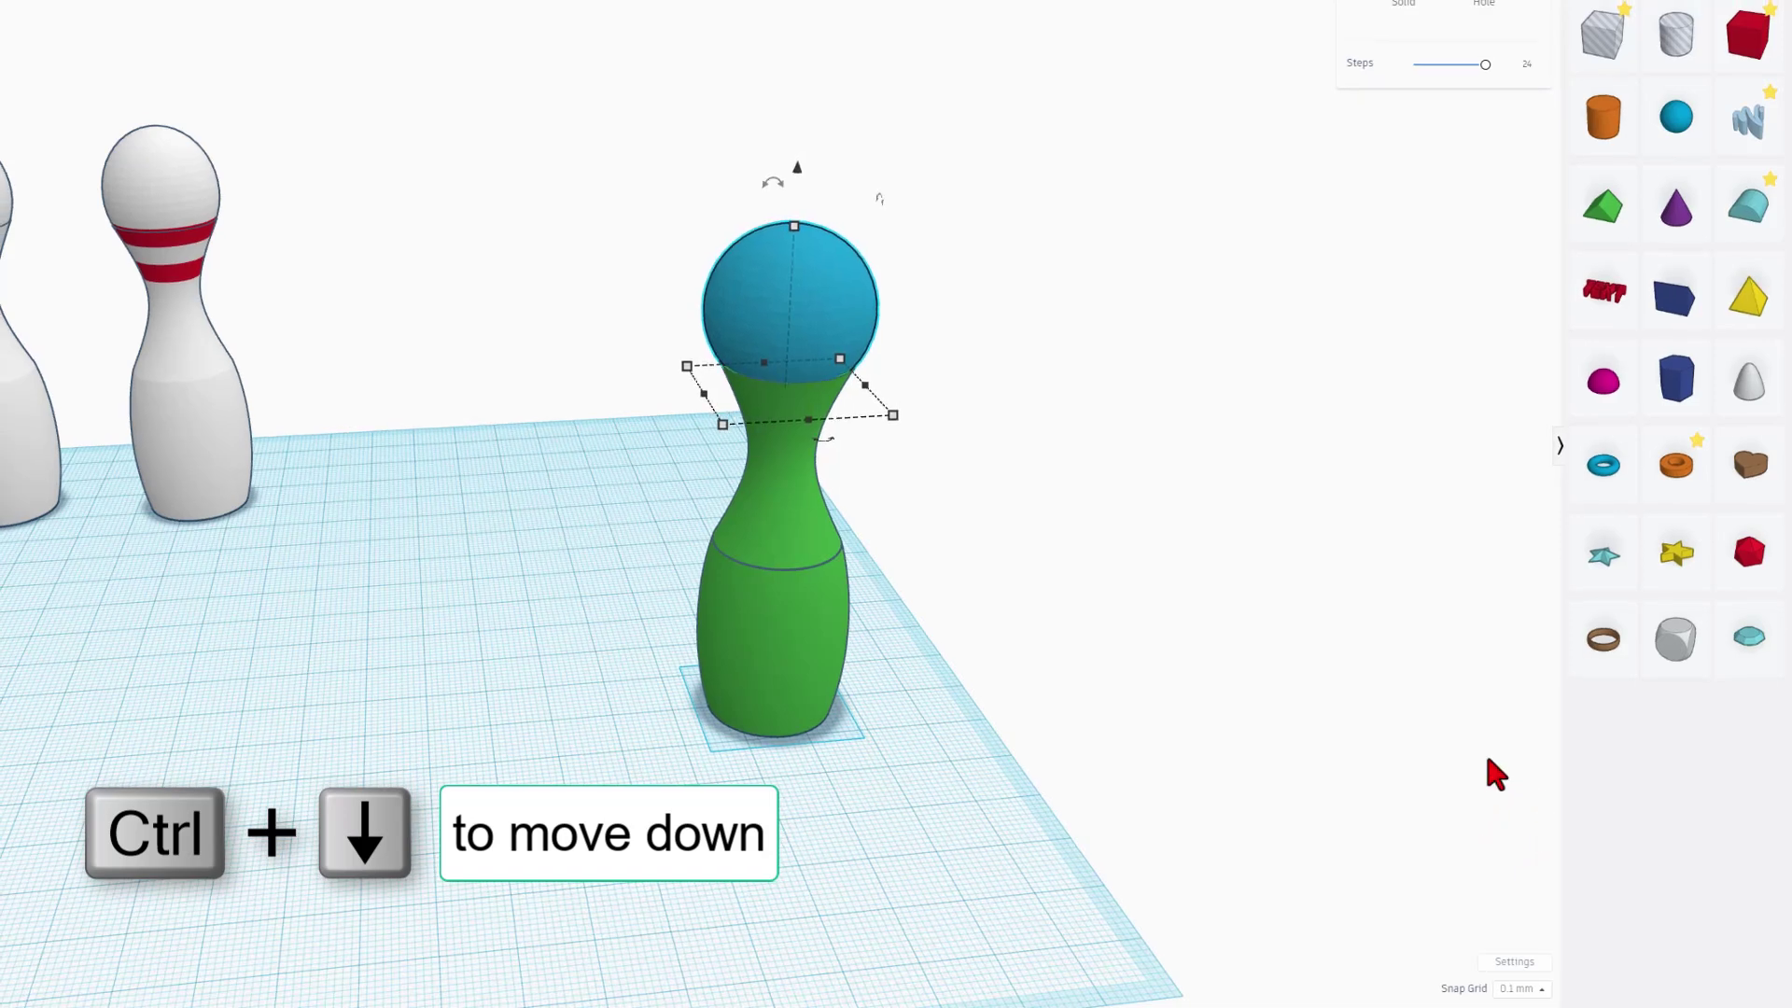
drag(796, 228, 800, 213)
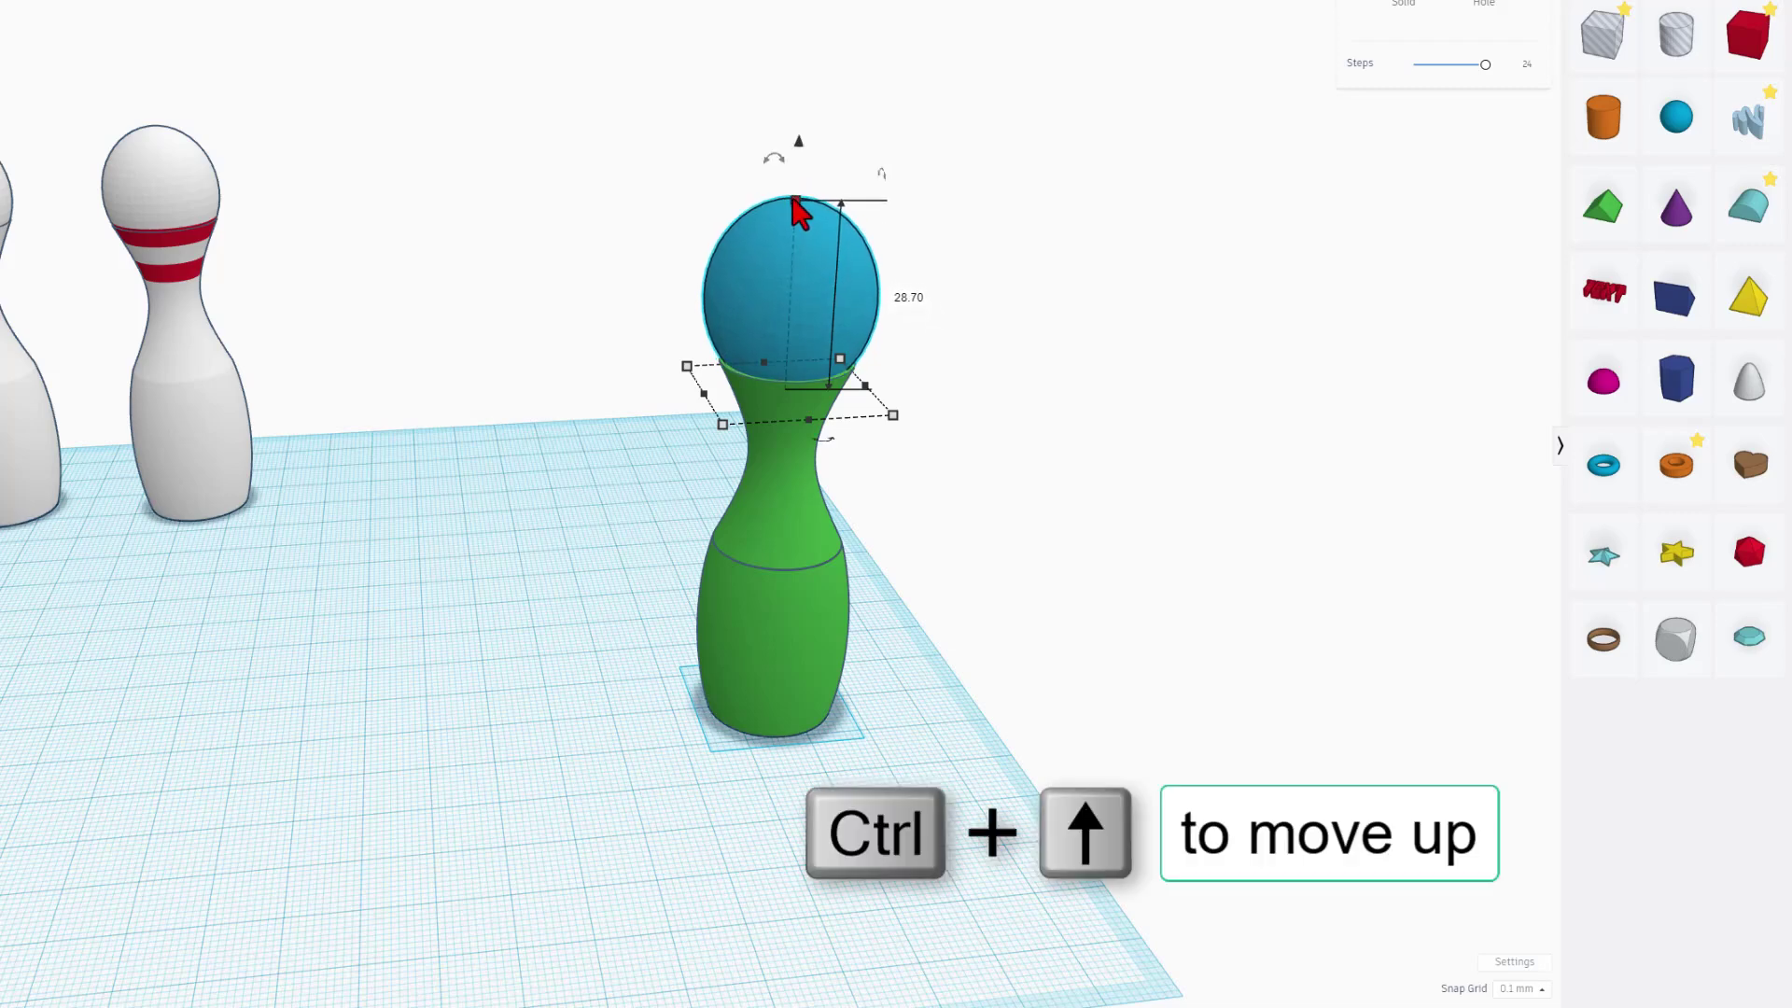
key(ctrl+Down)
key(ctrl+Down)
key(ctrl+Down)
key(ctrl+Down)
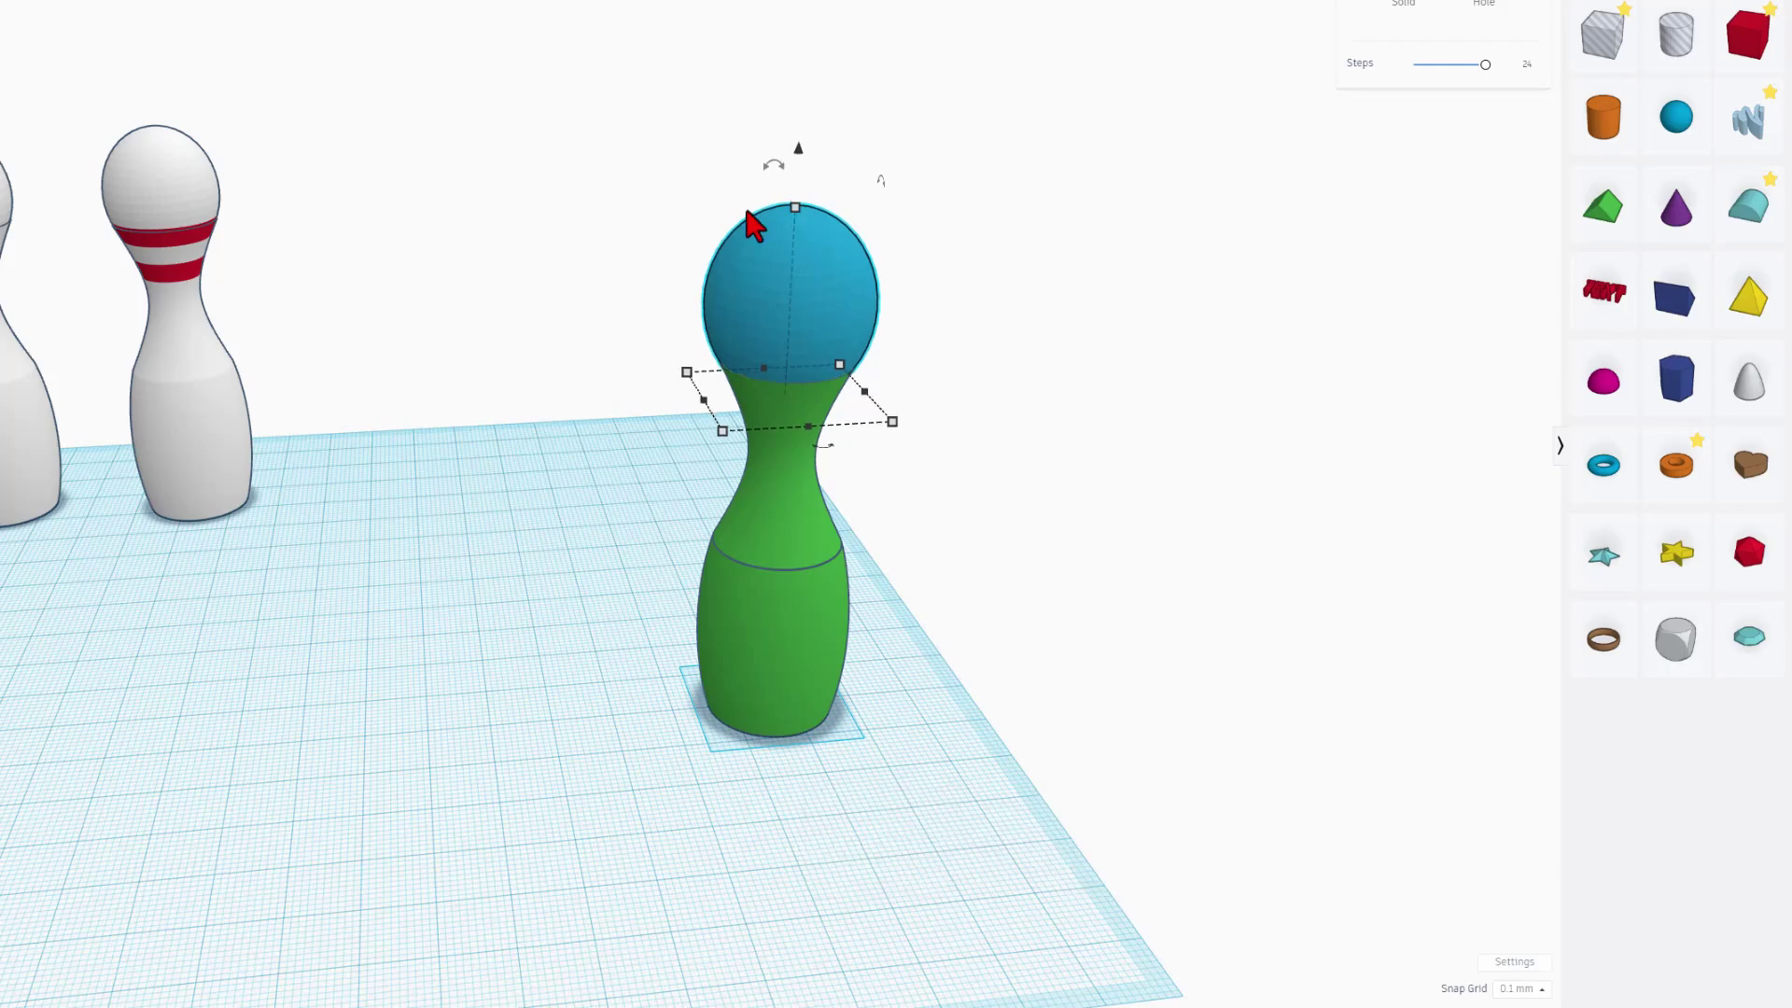
- Orbit around the finished green and blue pin to inspect it
click(563, 240)
right_drag(563, 240, 573, 305)
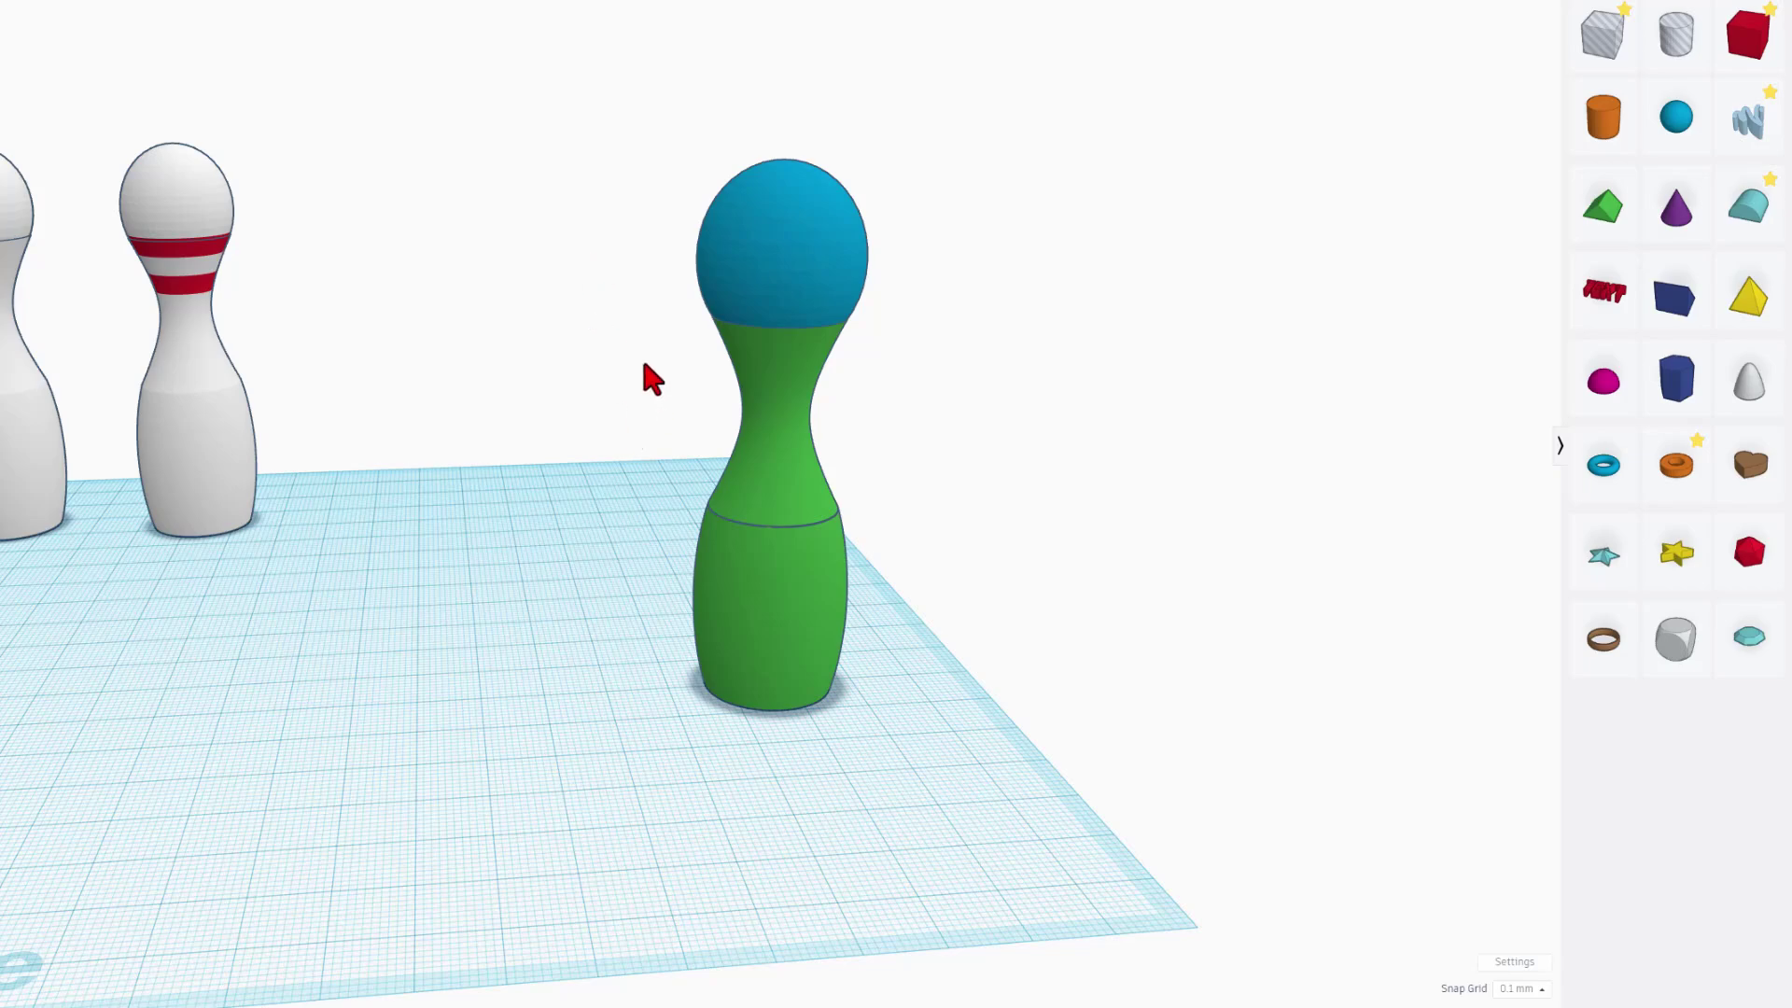
right_drag(644, 364, 846, 341)
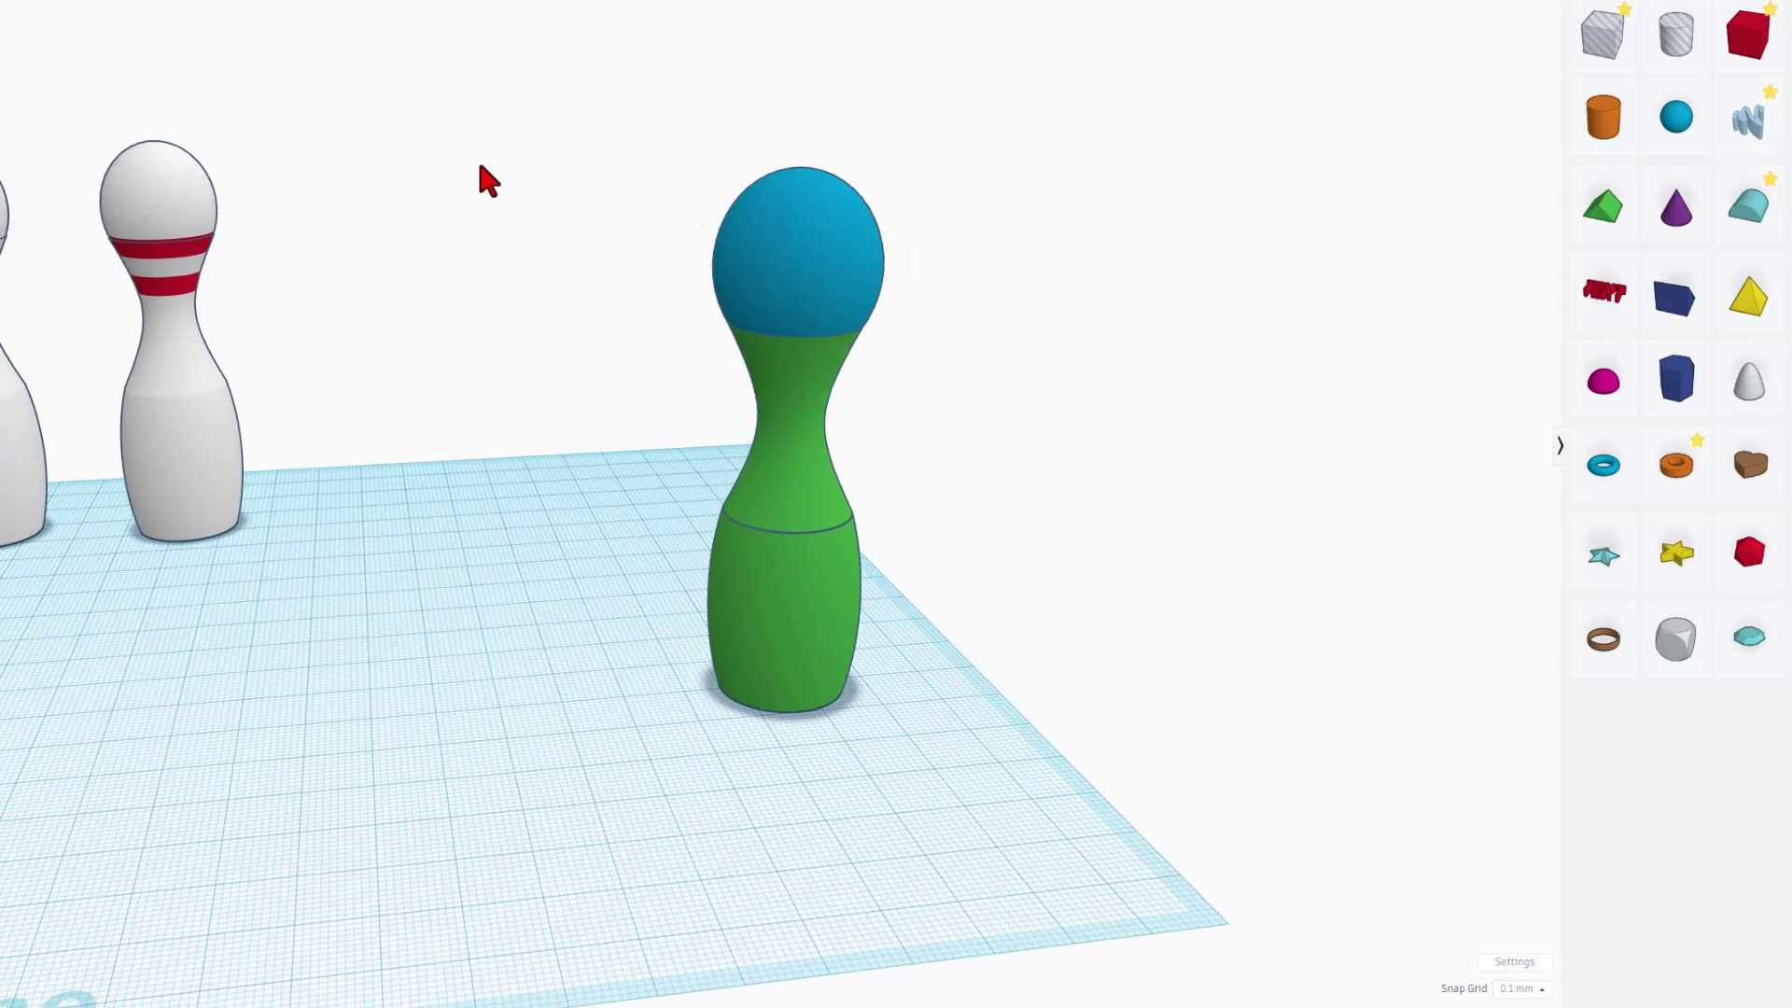
right_drag(439, 166, 368, 290)
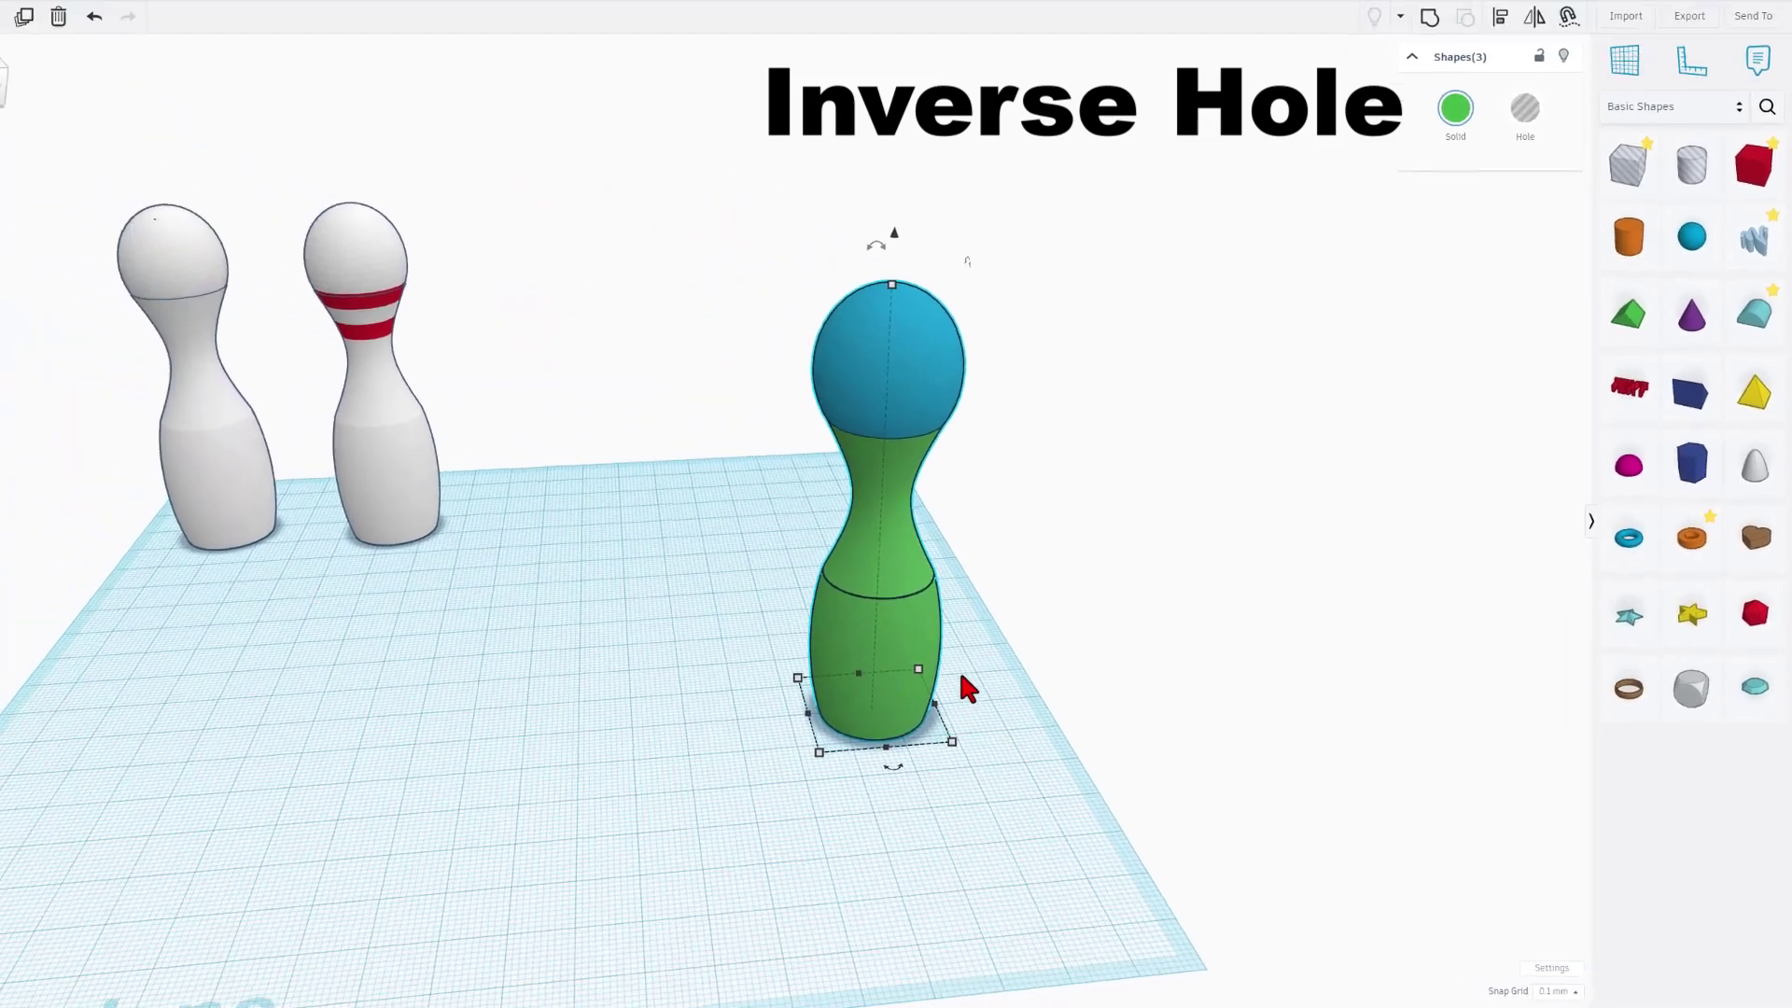
- Group the three pin parts into one shape and convert it to a hole
key(ctrl+g)
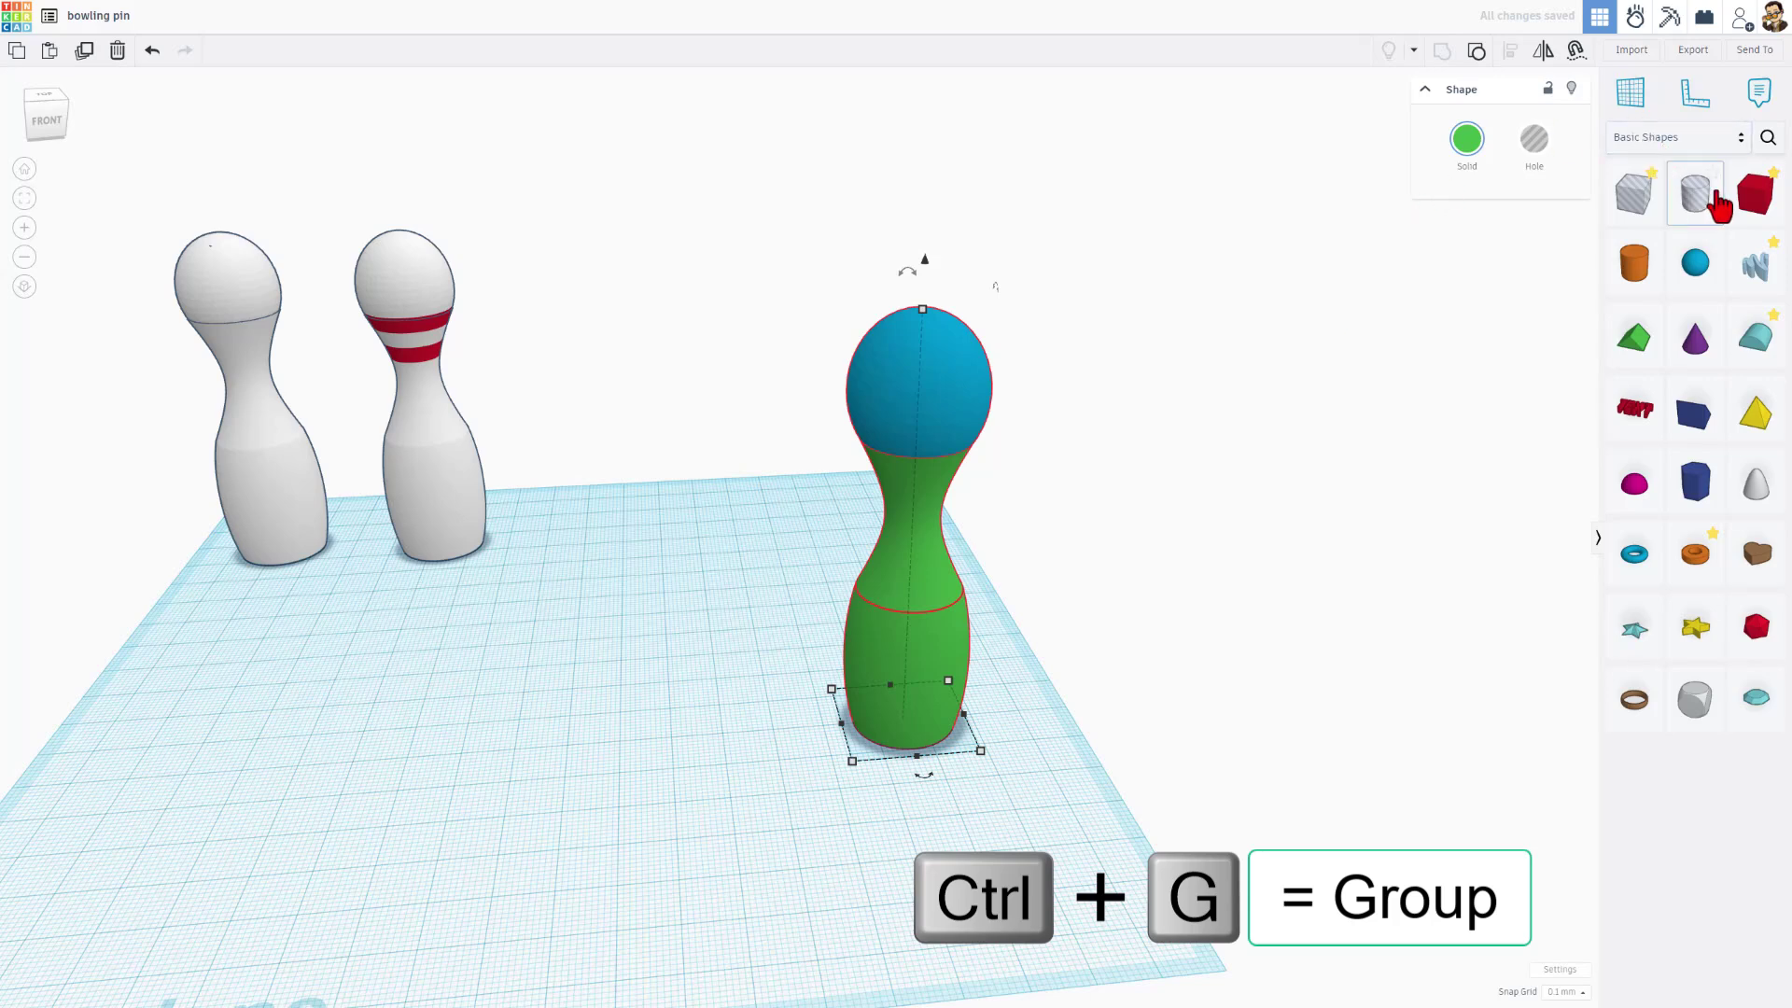
click(1523, 166)
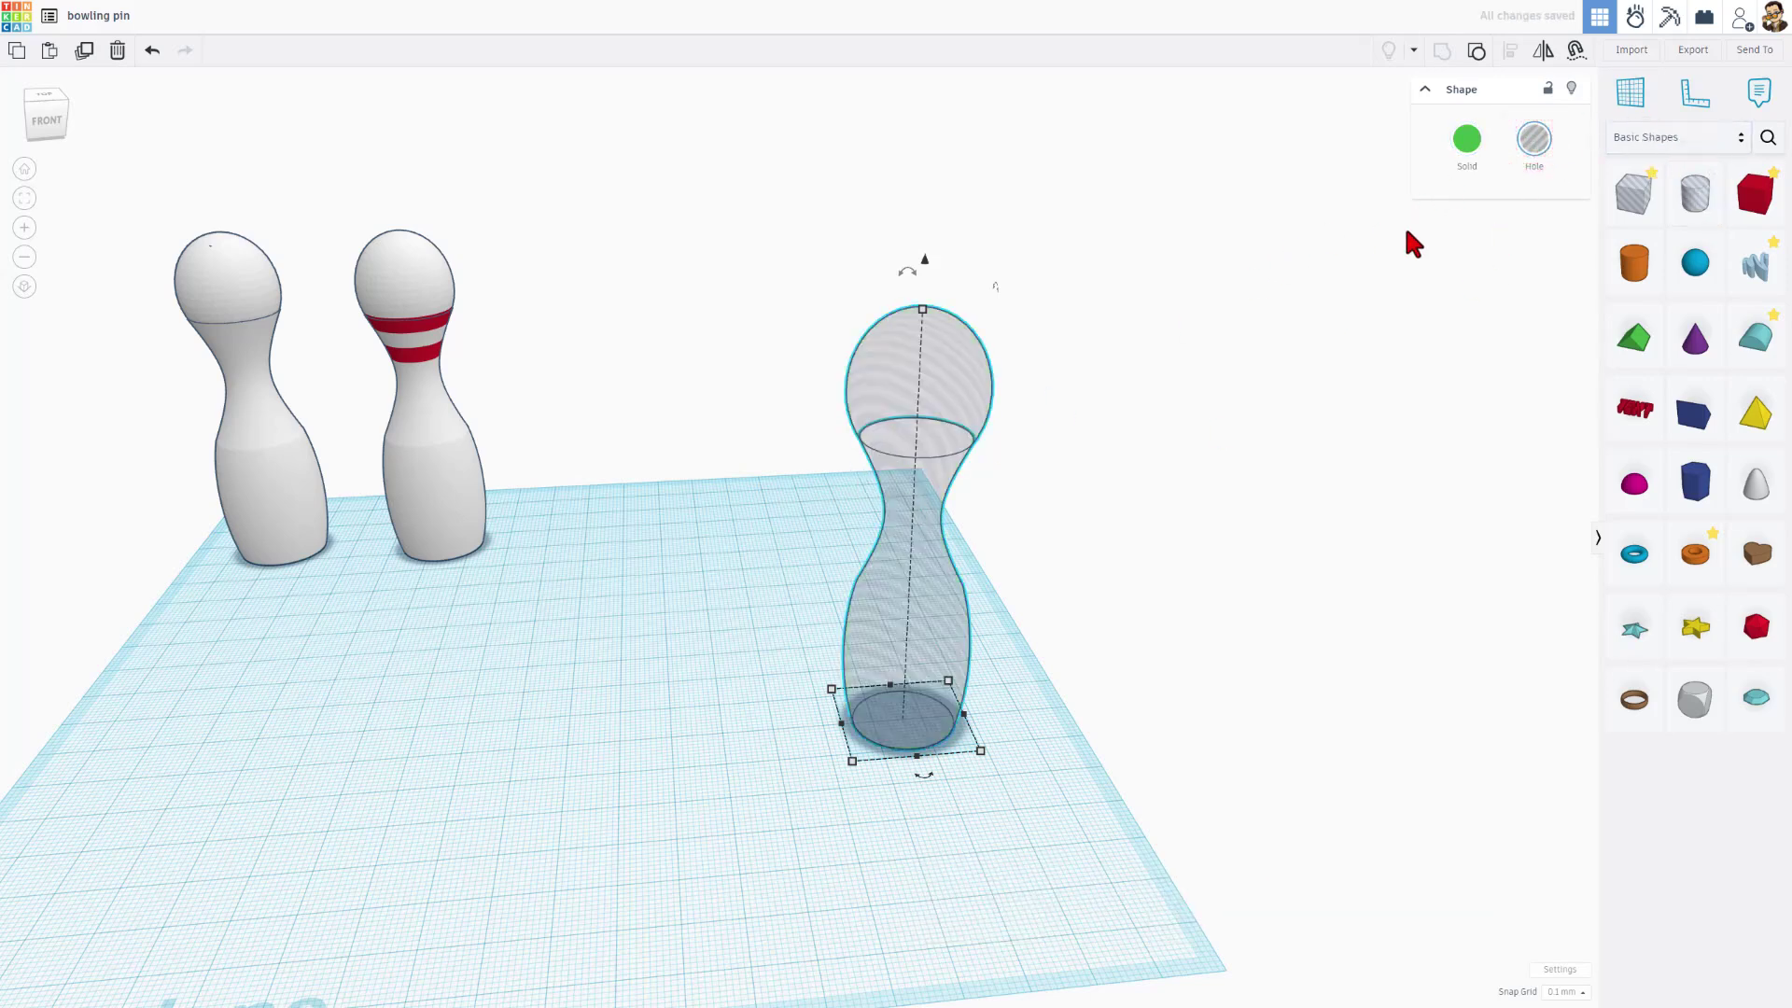
click(1754, 193)
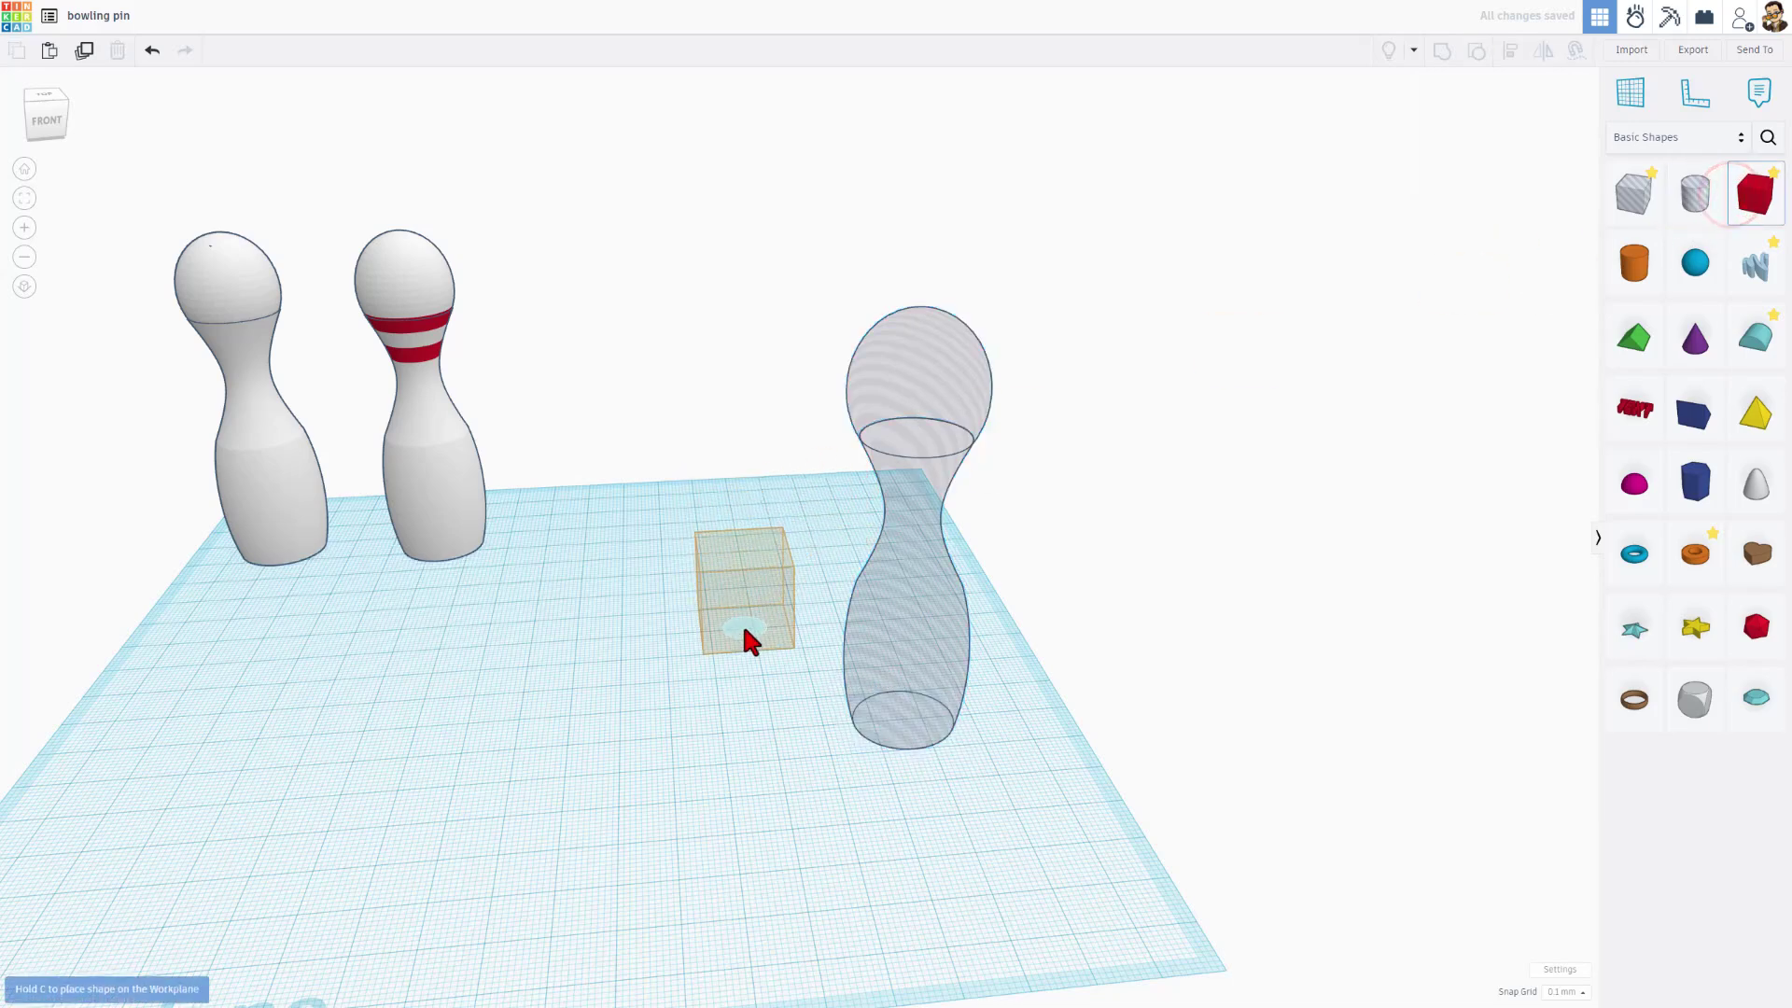
- Place a red box, sized 35.30 wide and 89.20 tall, around the pin hole
click(742, 622)
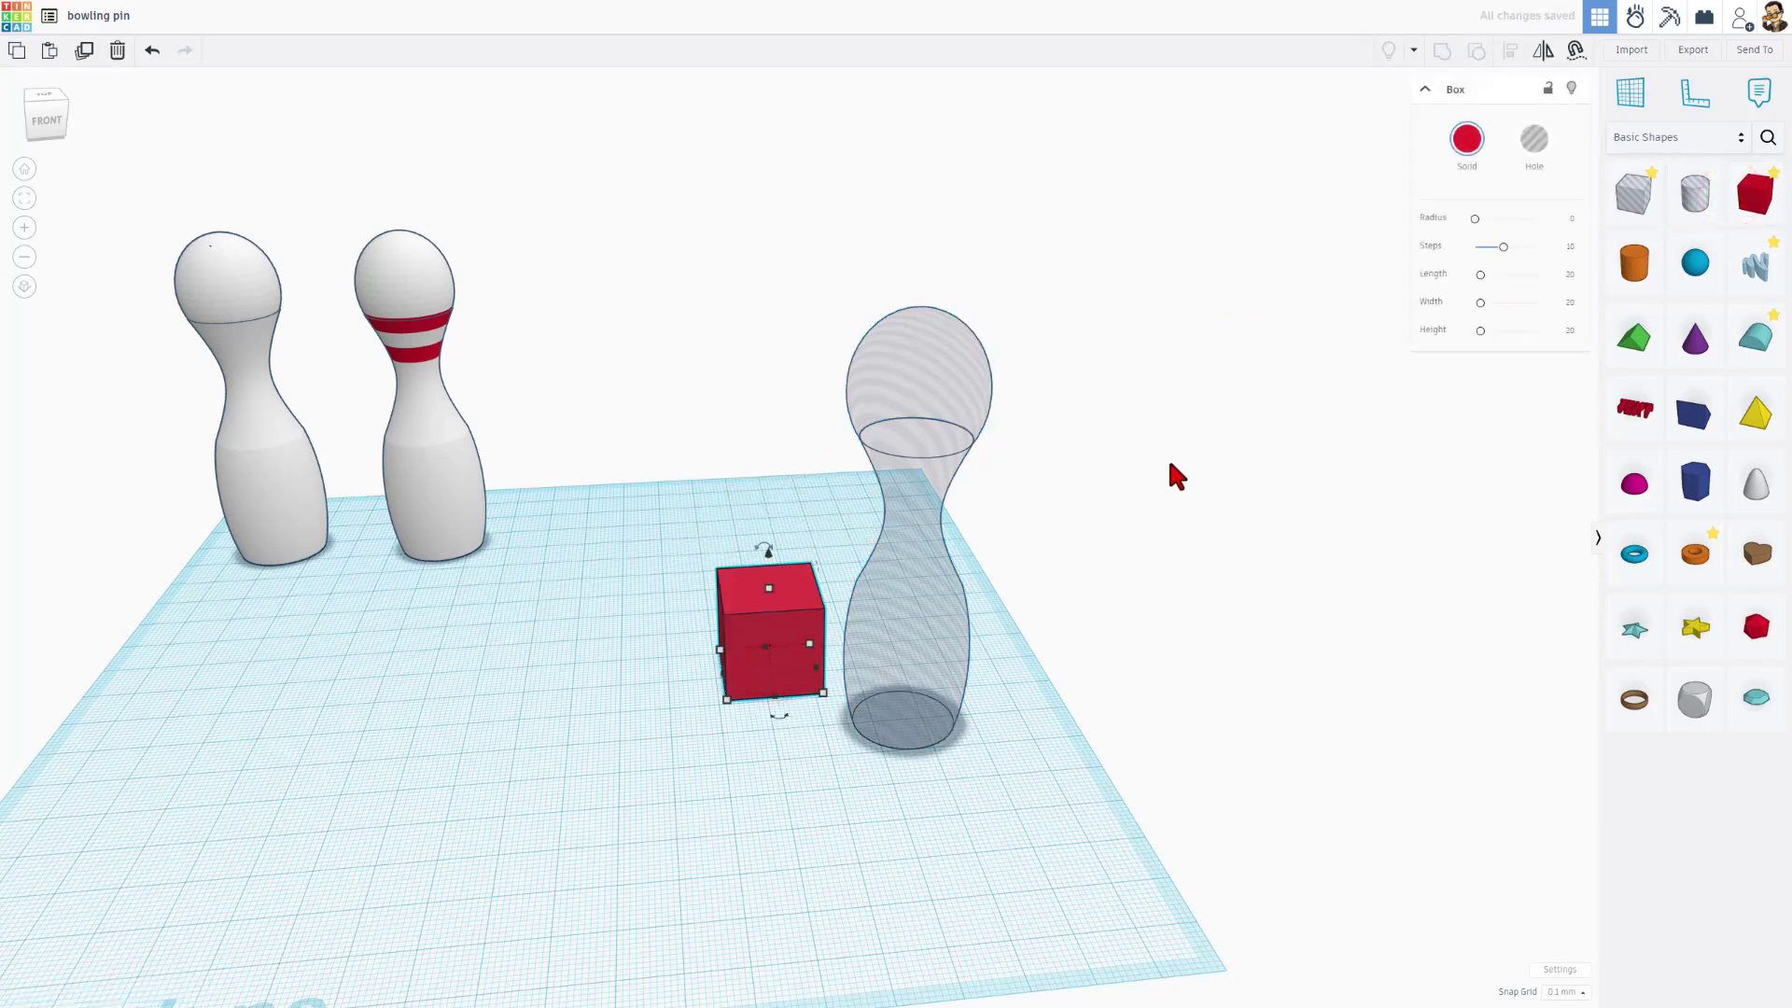
click(900, 723)
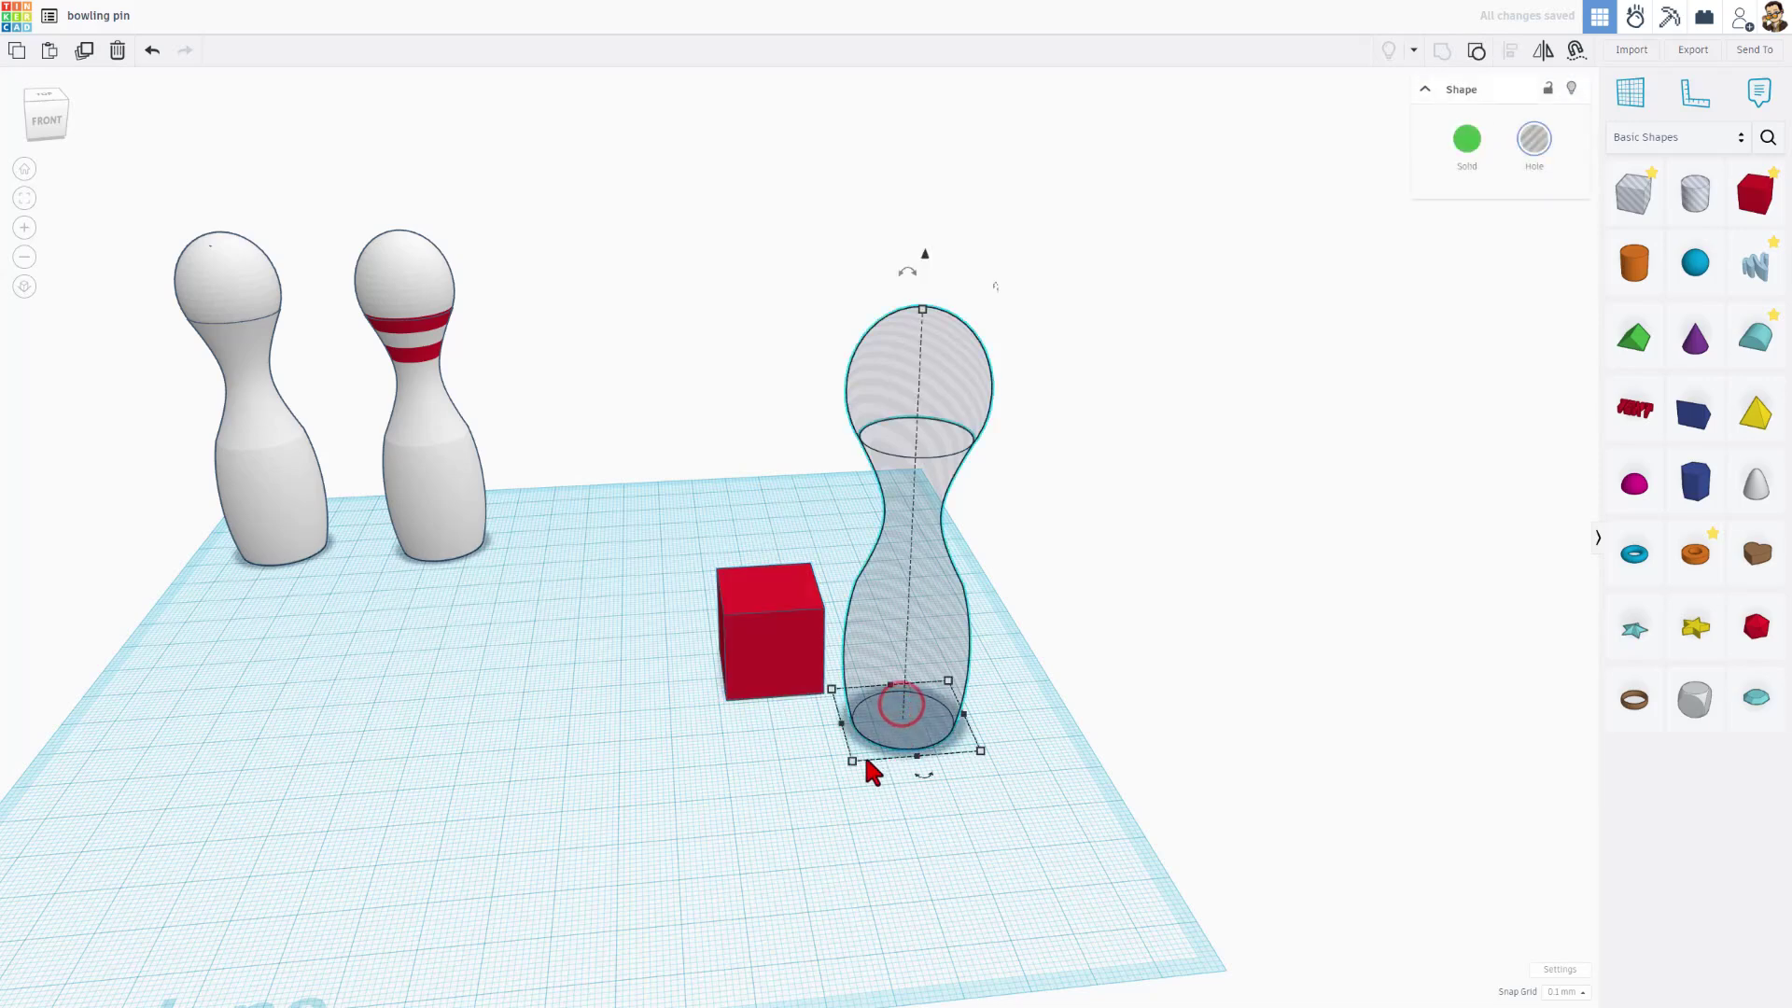
click(775, 686)
shift+drag(826, 694, 898, 708)
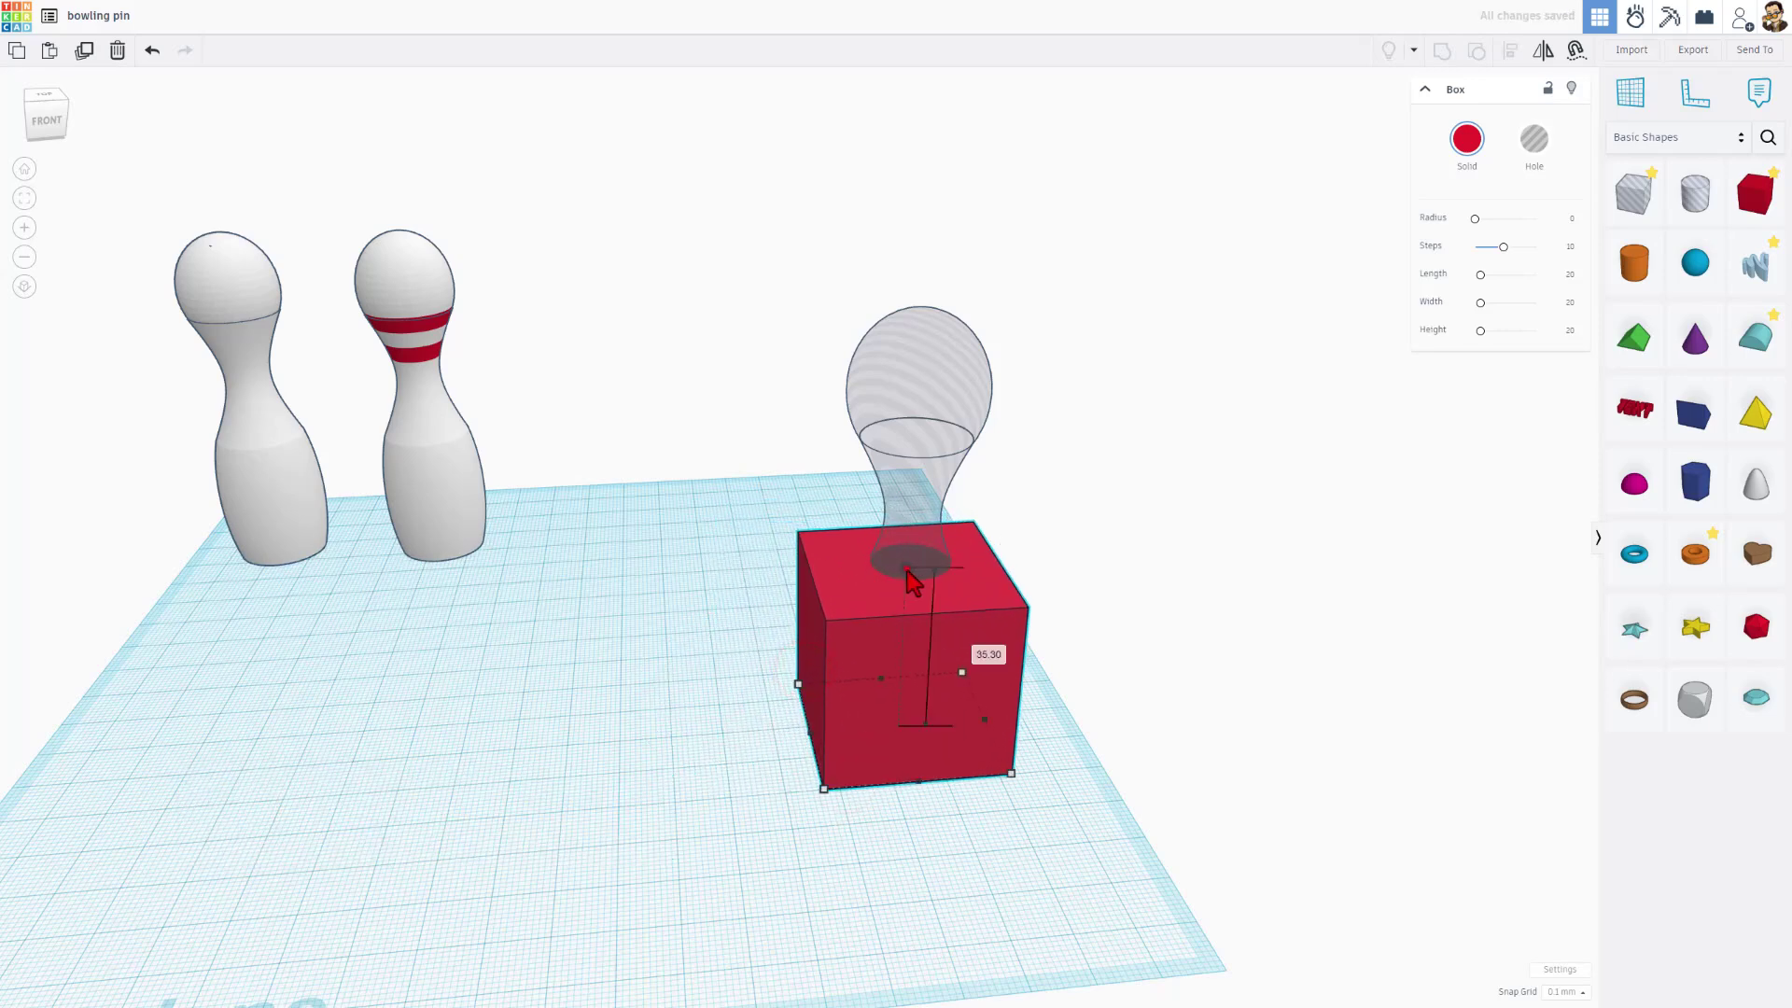
drag(905, 558, 919, 289)
- Group the box with the pin hole and make the block transparent
click(678, 478)
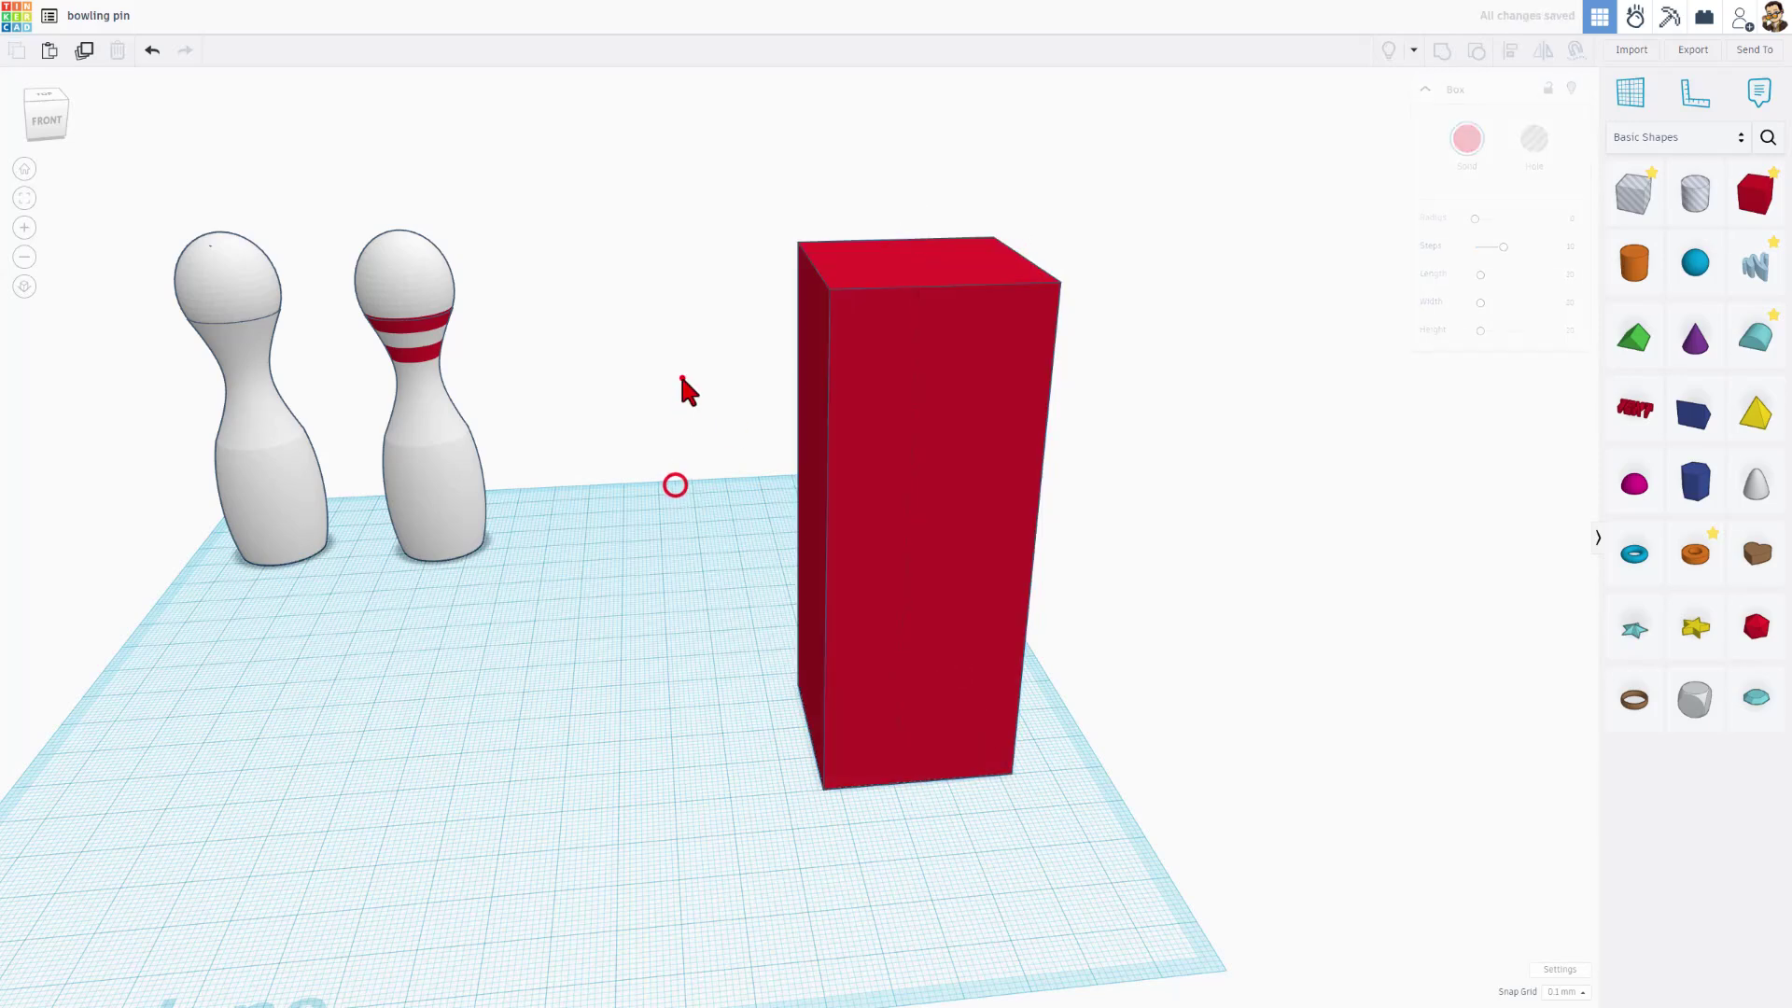
drag(681, 376, 1036, 804)
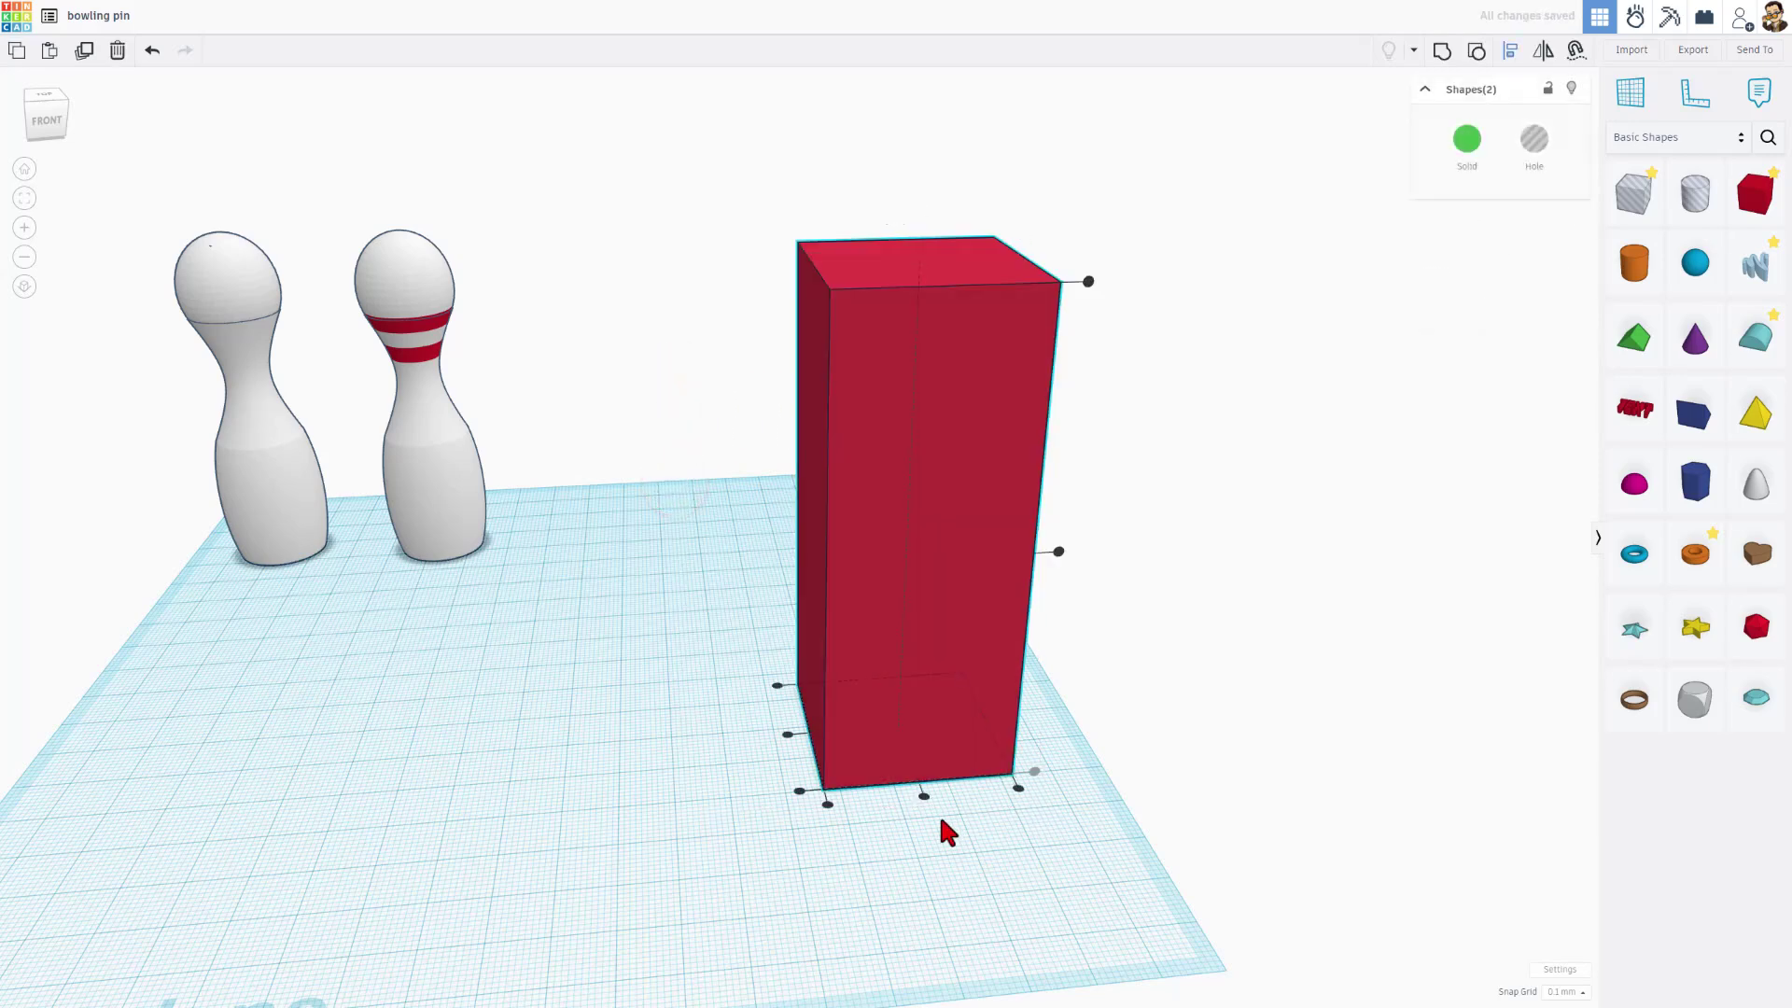
key(ctrl+g)
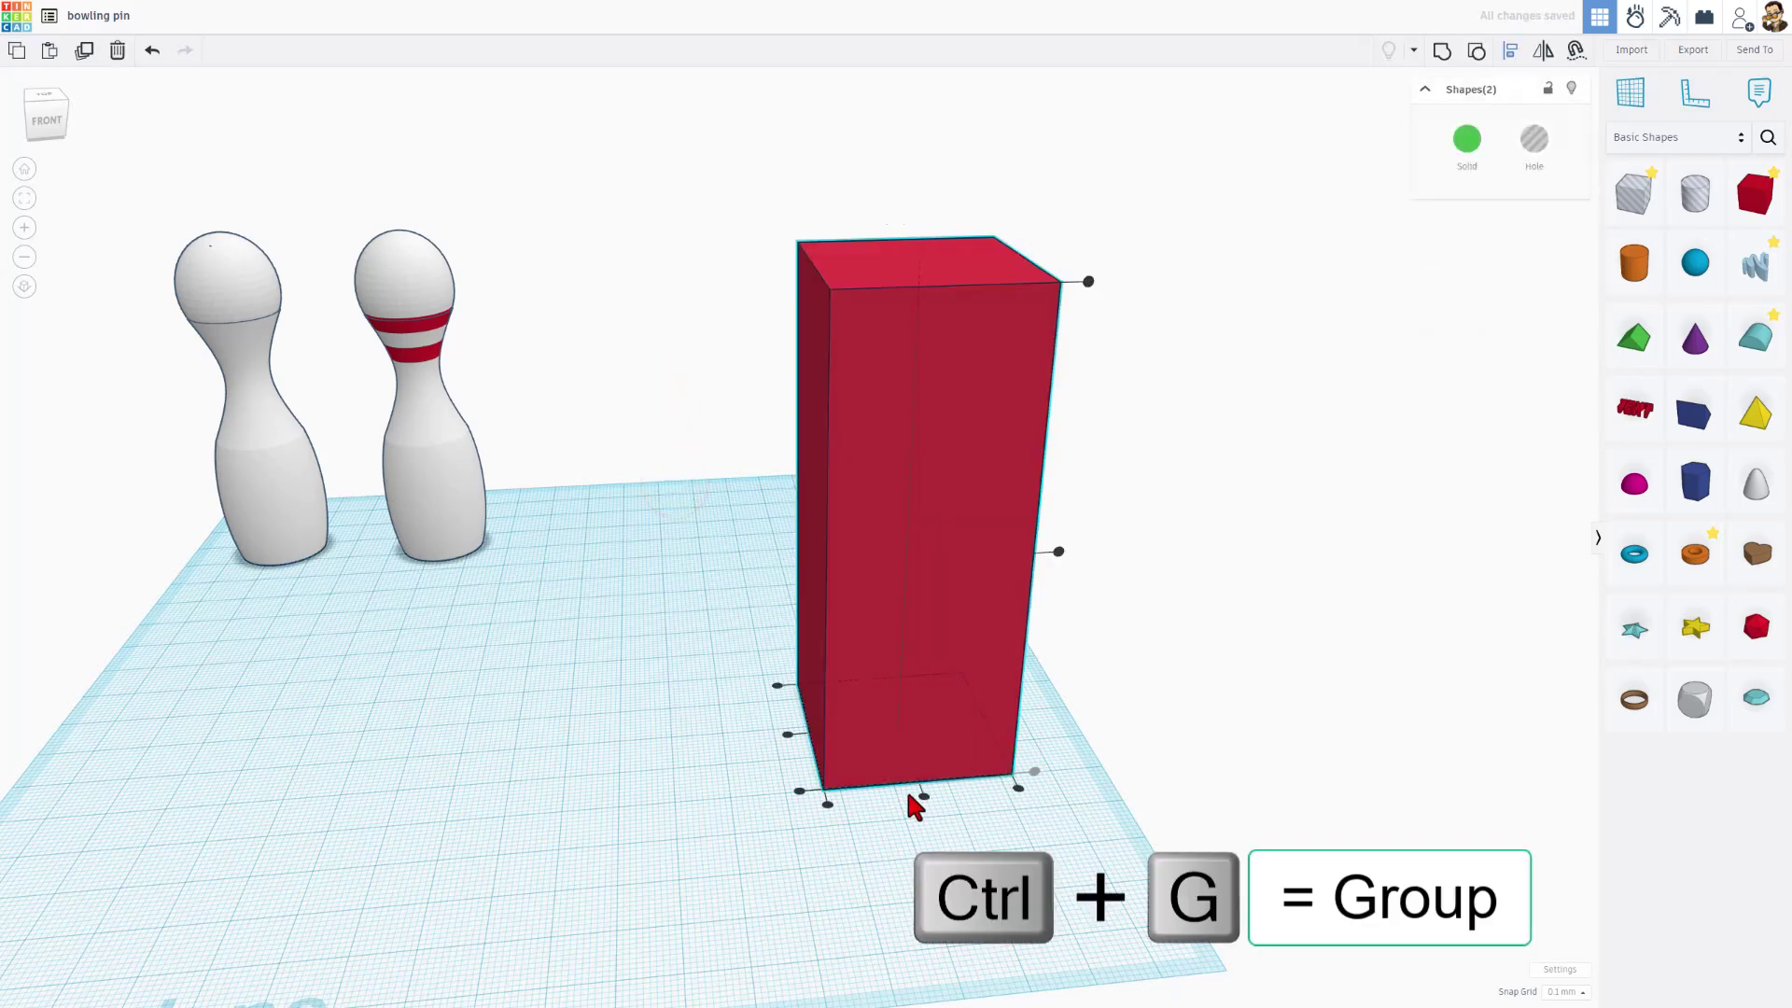
click(787, 734)
click(1442, 51)
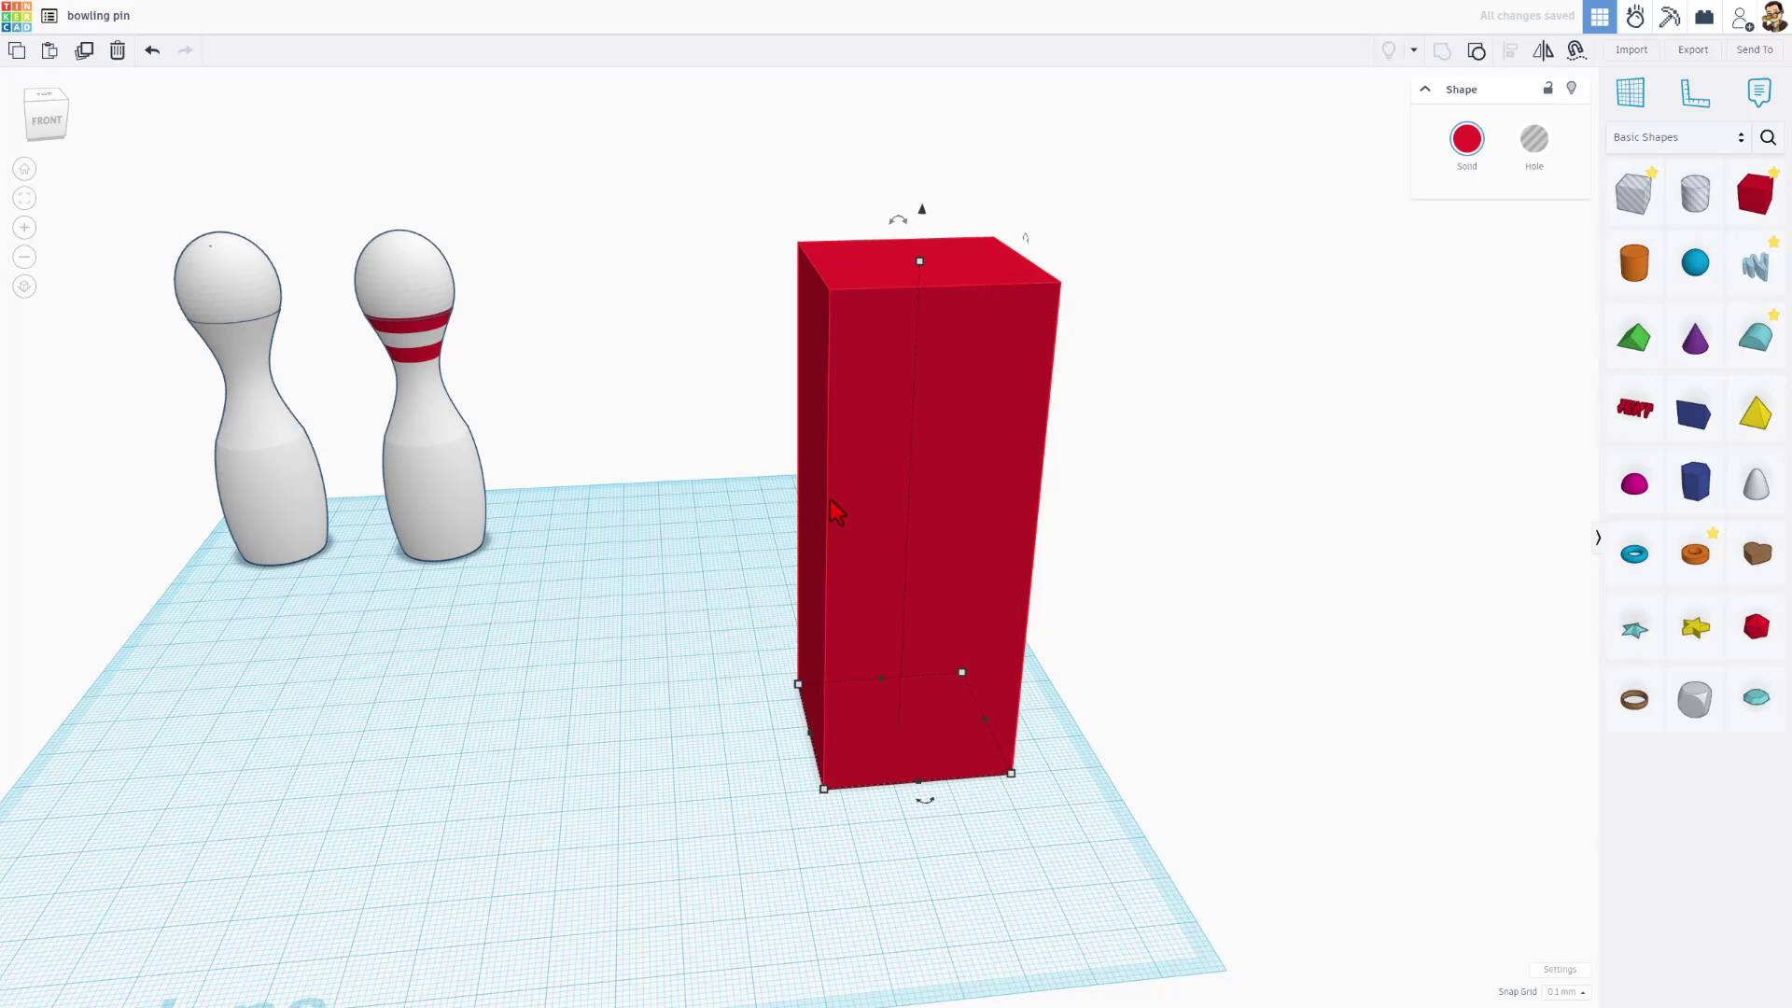
key(t)
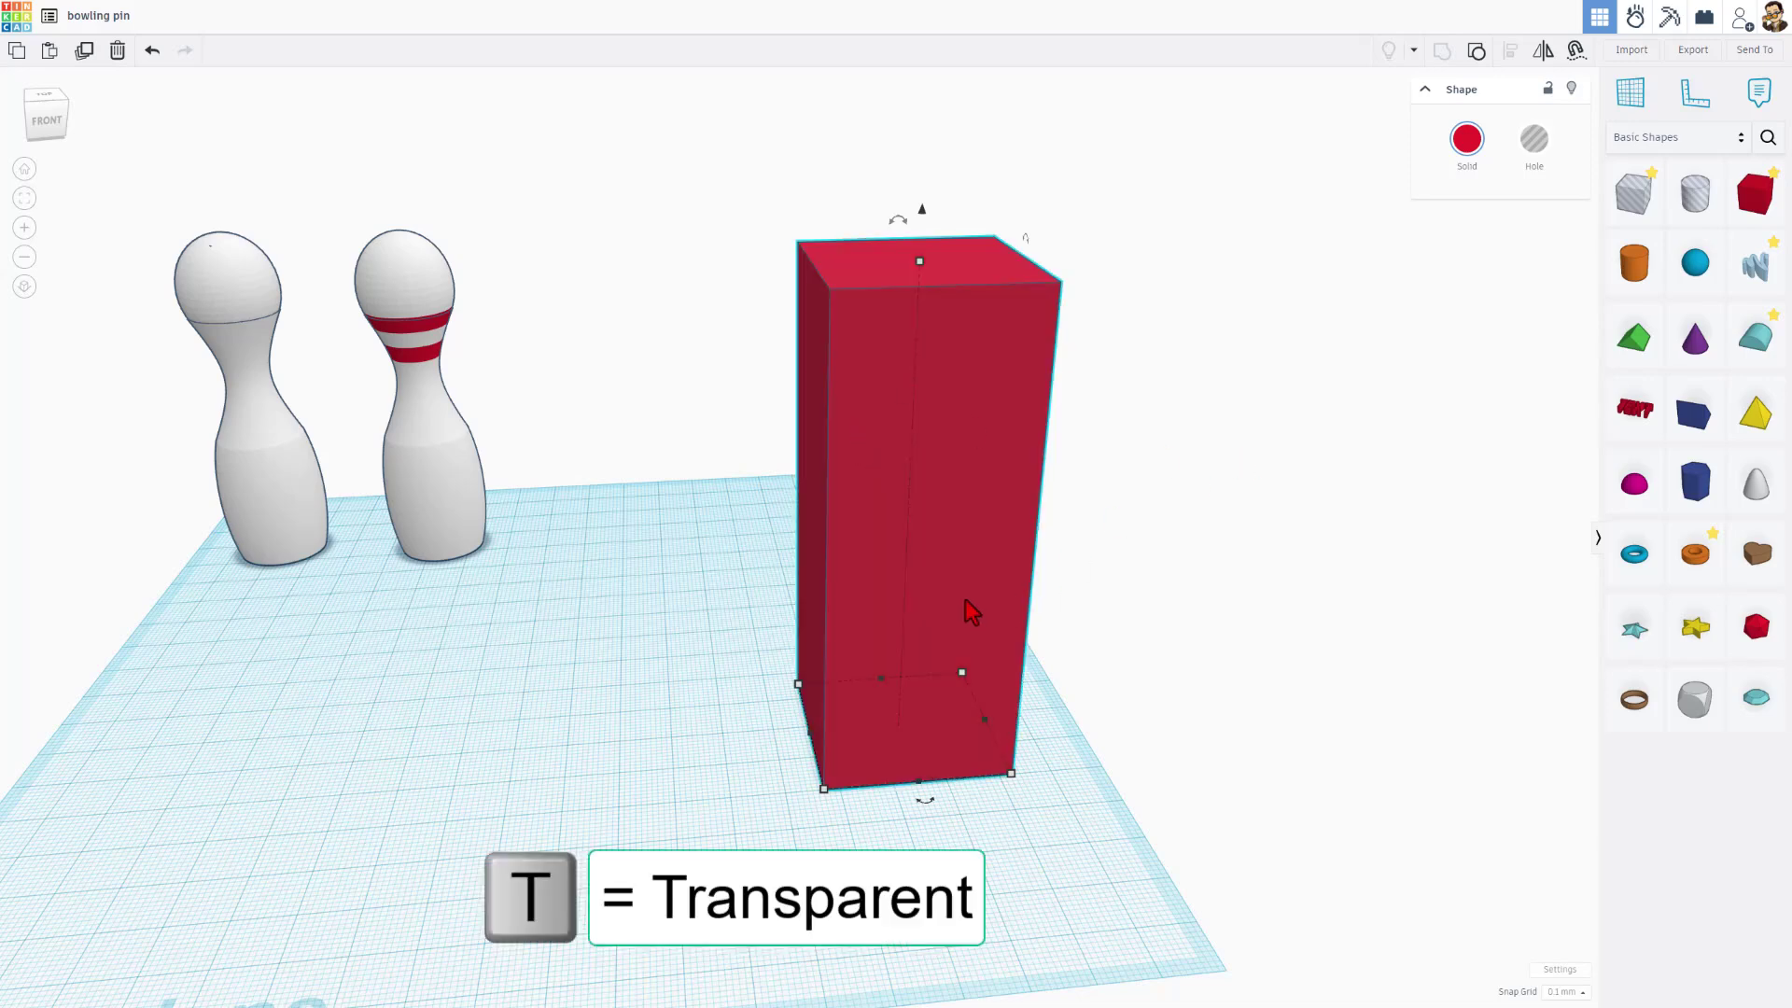
key(t)
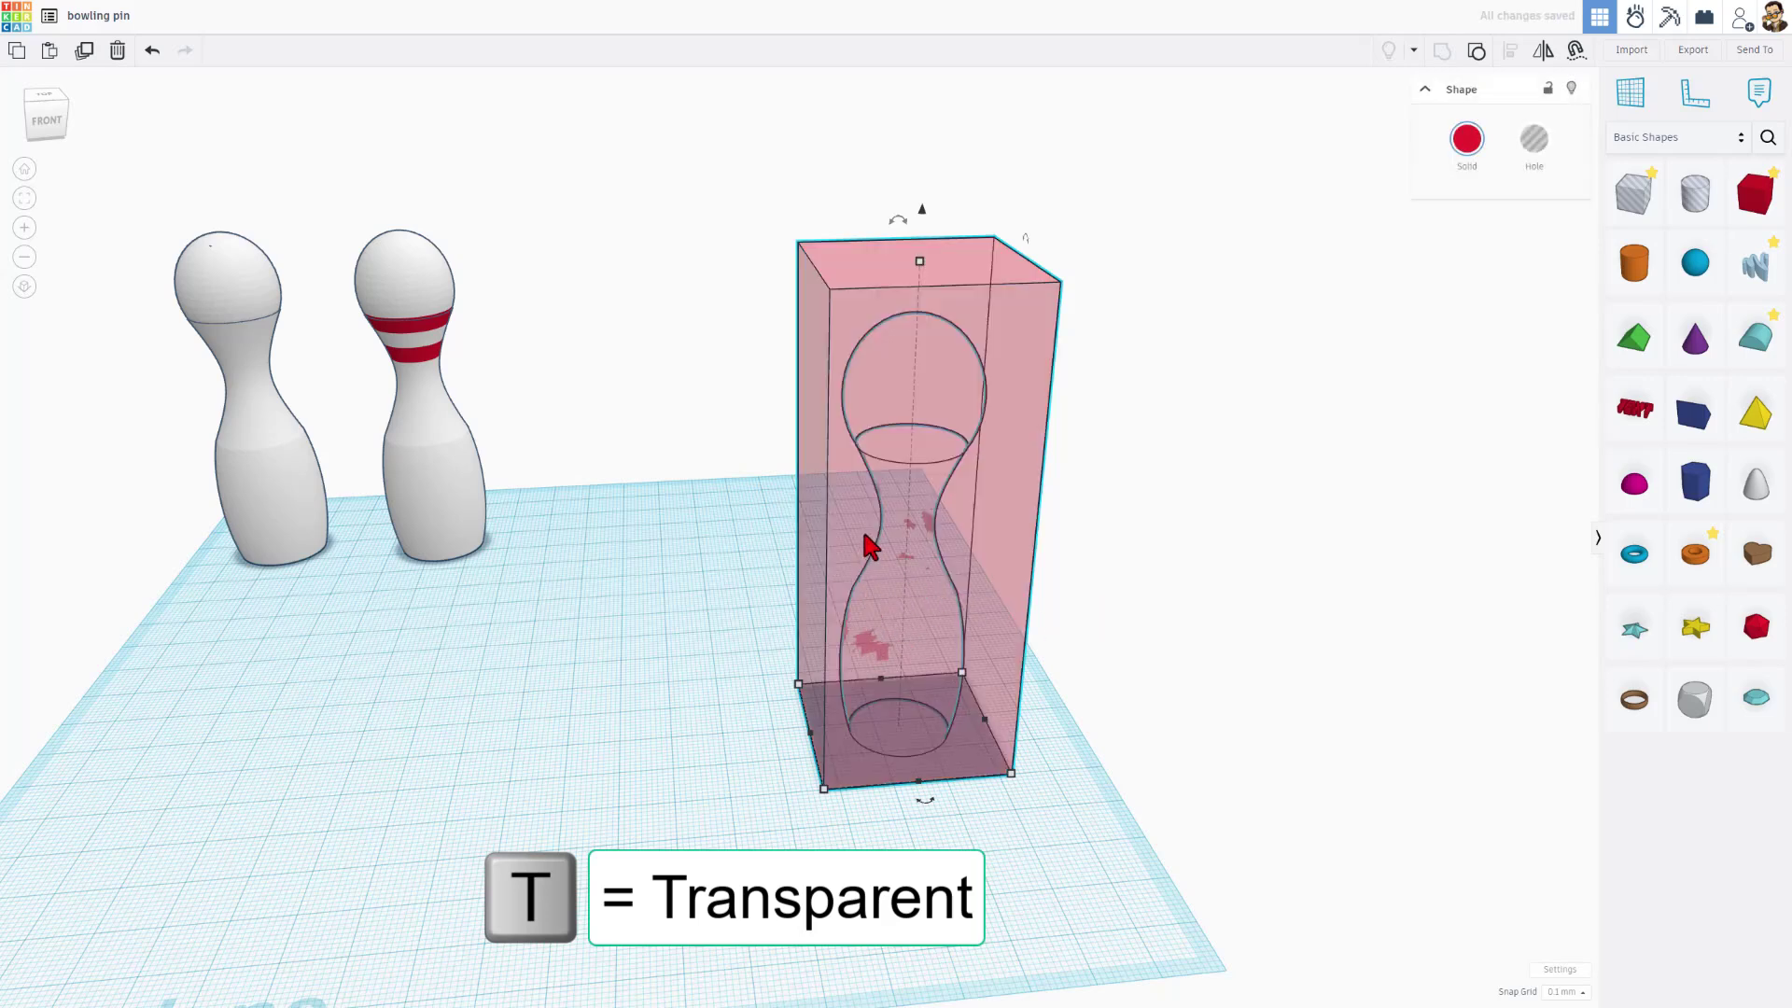
- Make the cavity block a hole and add a red box 25.90 wide and 44.00 tall
click(1535, 143)
click(1227, 732)
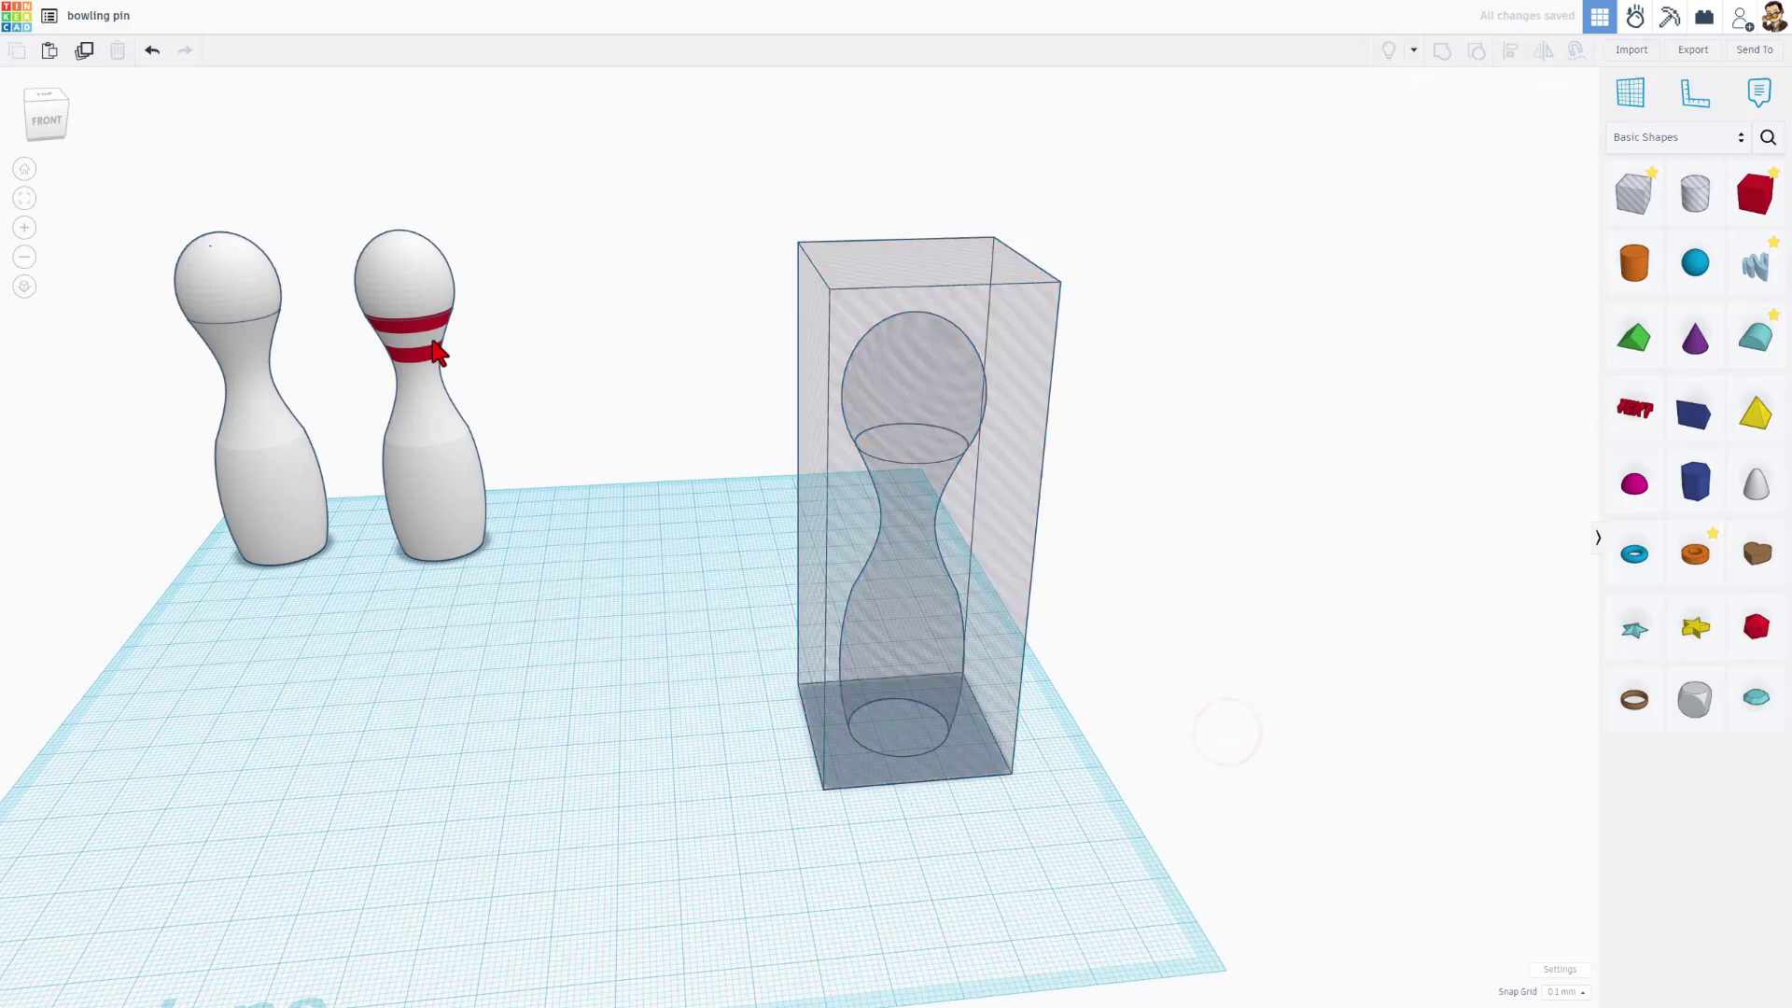
drag(1754, 194, 688, 756)
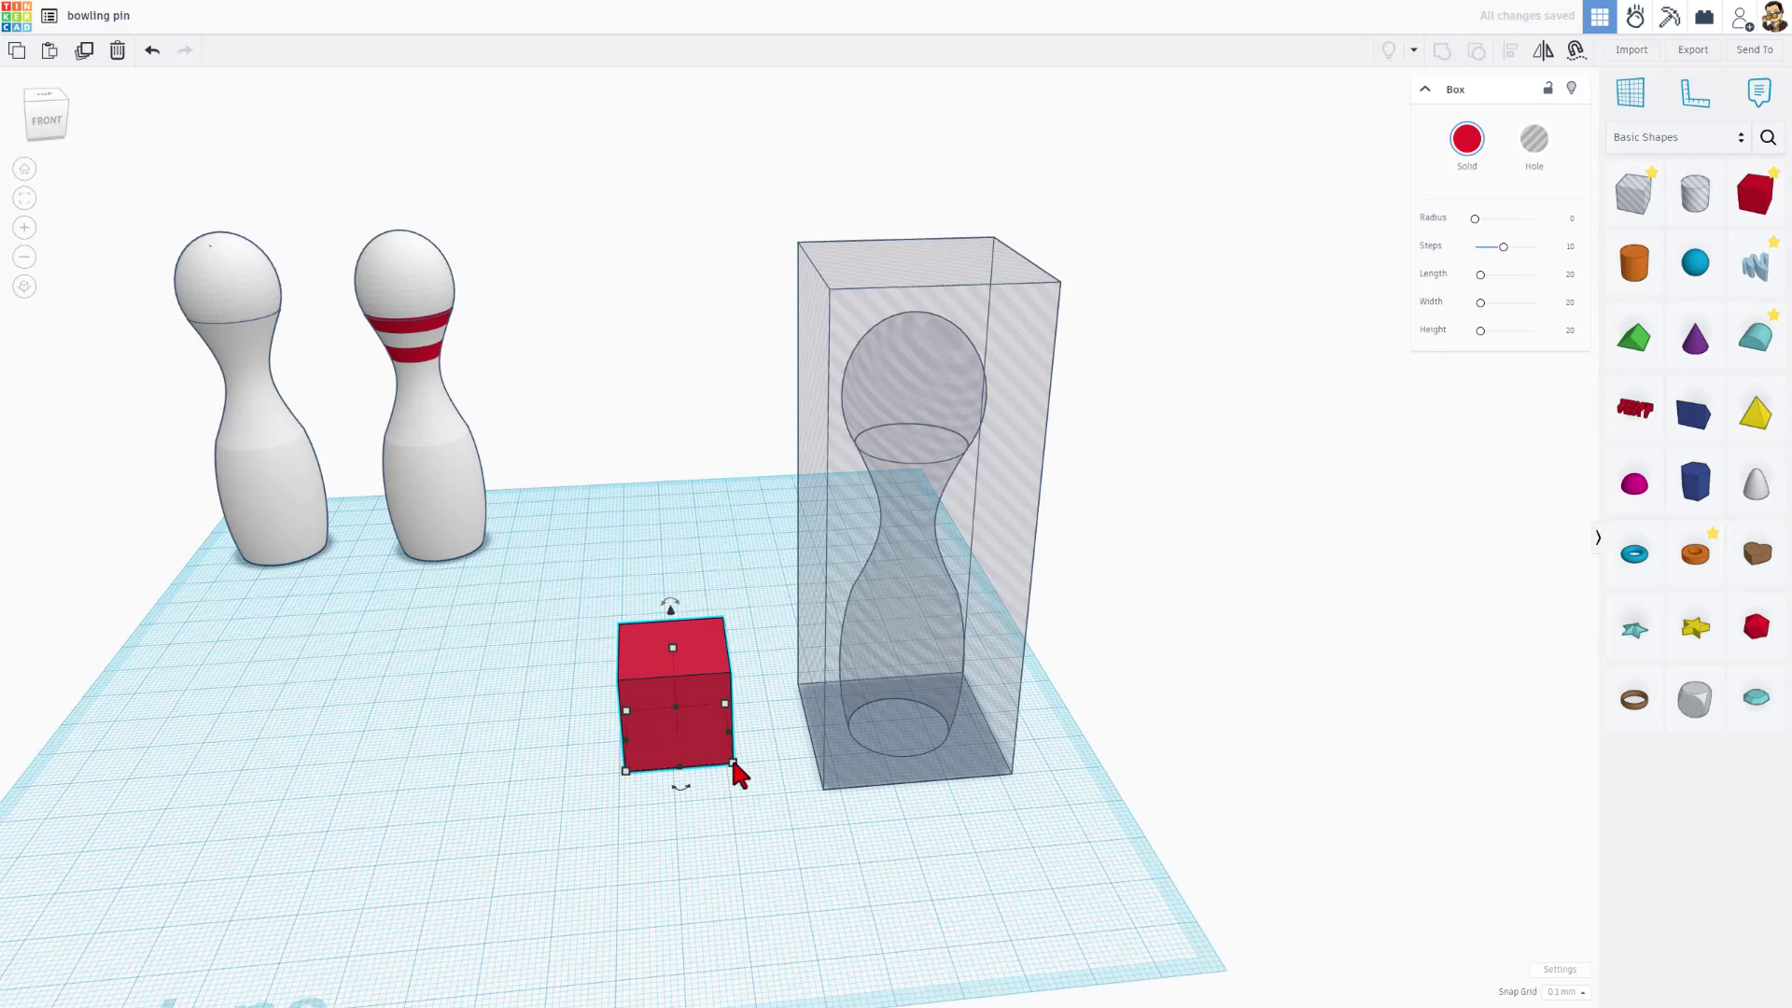
drag(733, 764, 749, 784)
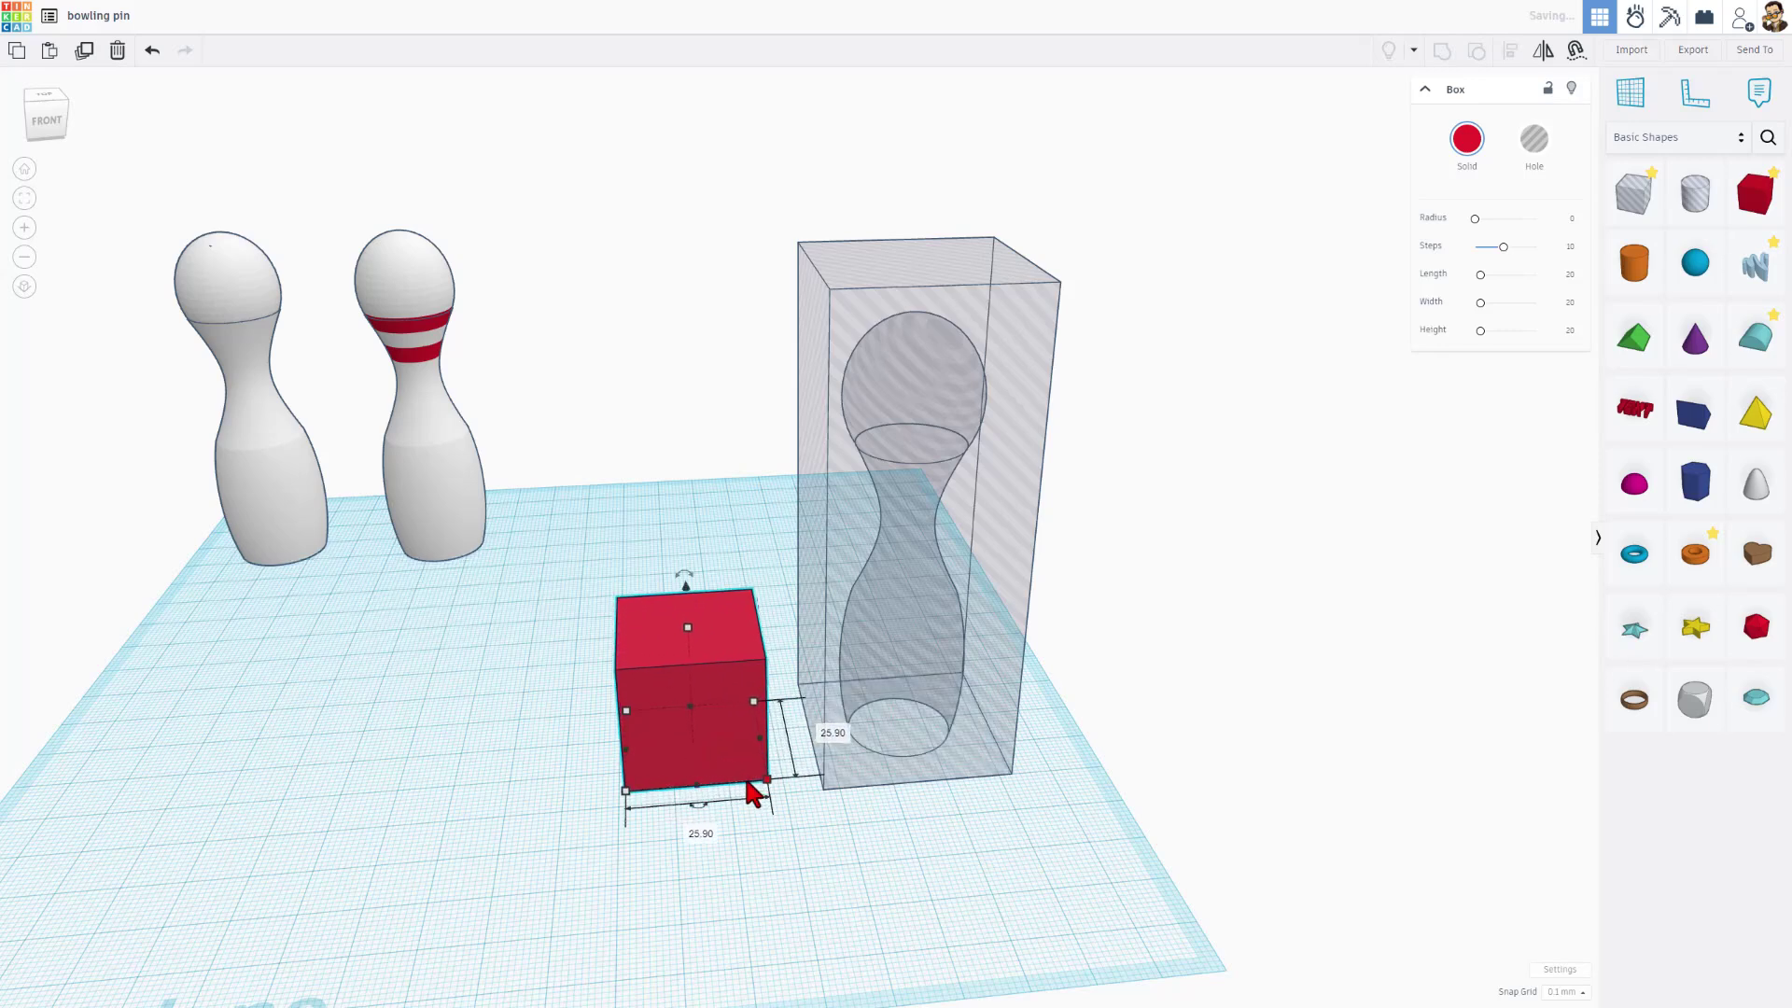
click(728, 896)
click(698, 658)
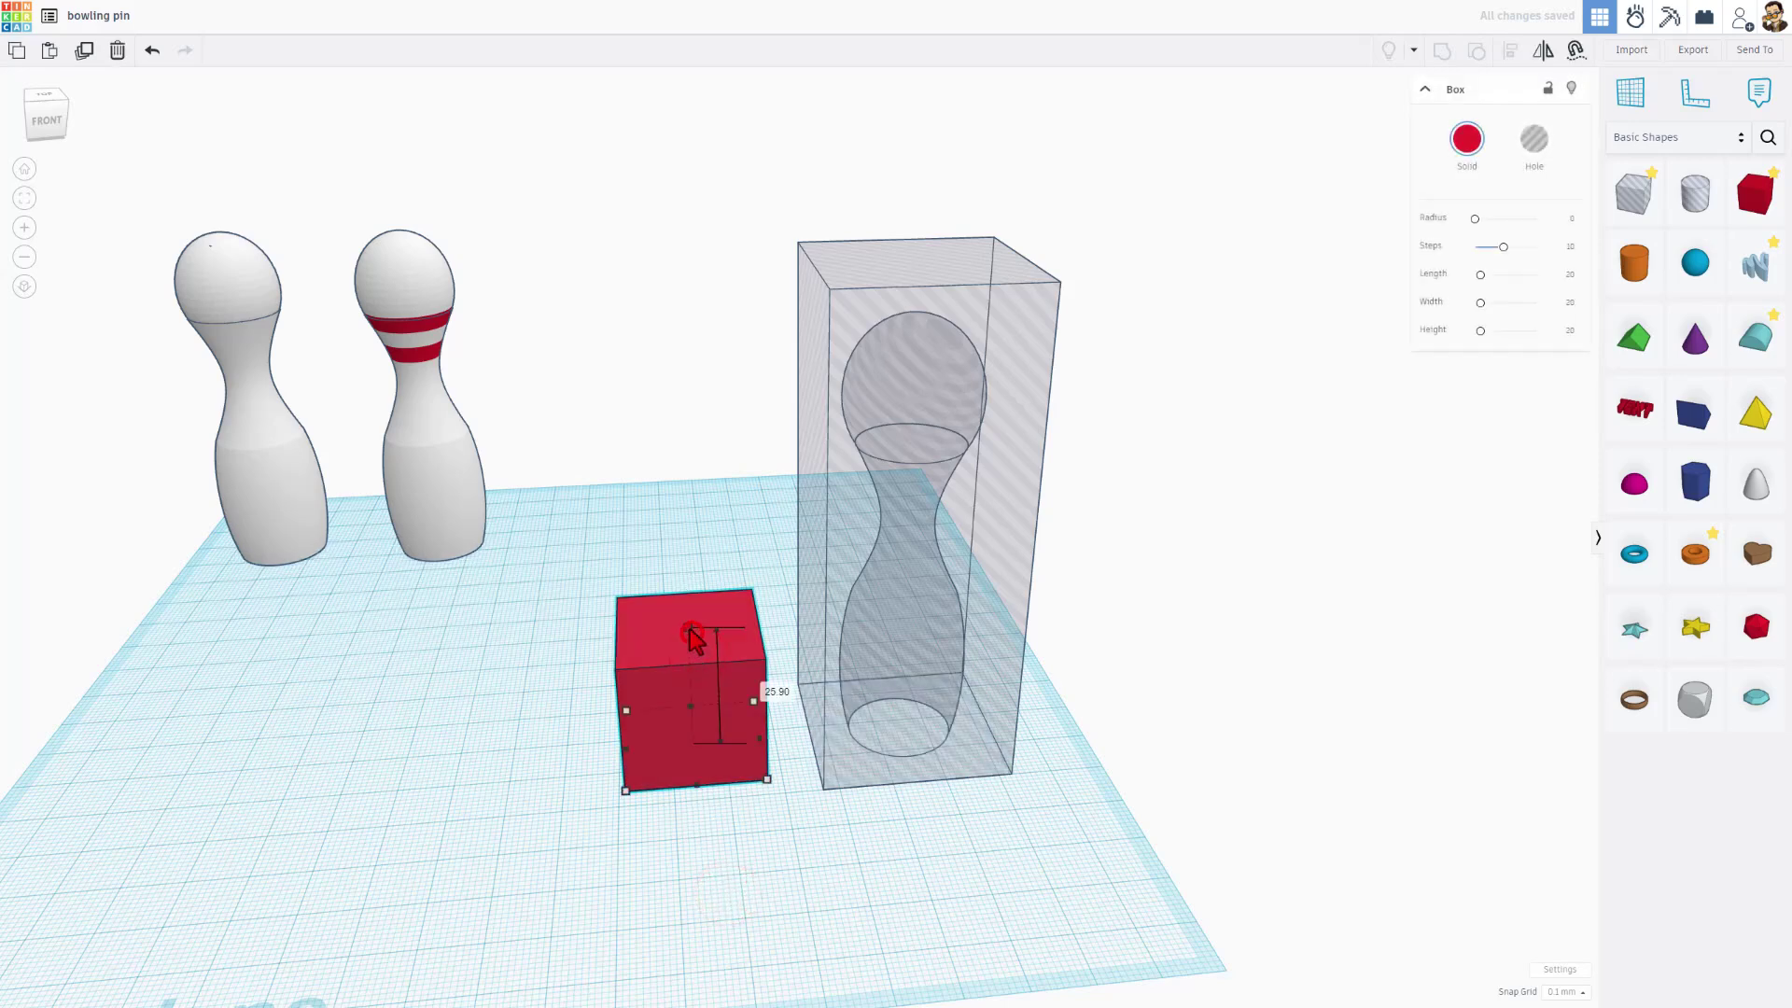
drag(690, 633, 899, 637)
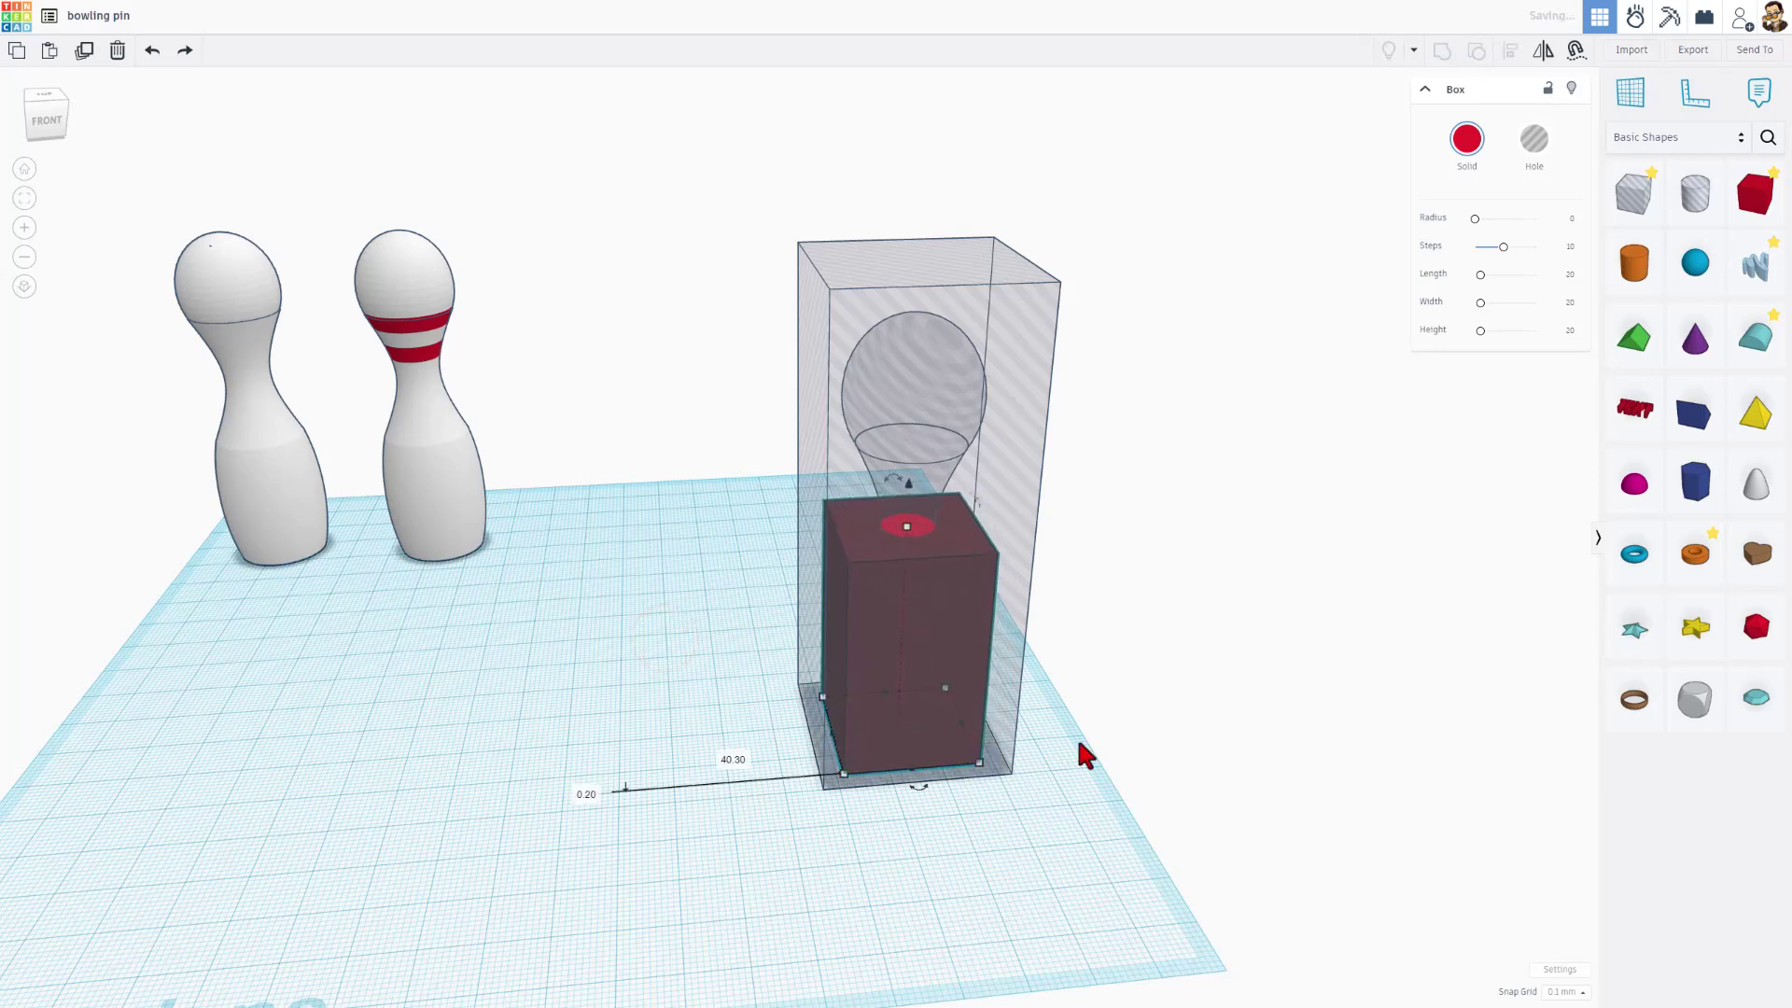
- Hide the inverse hole block
click(1137, 831)
click(996, 488)
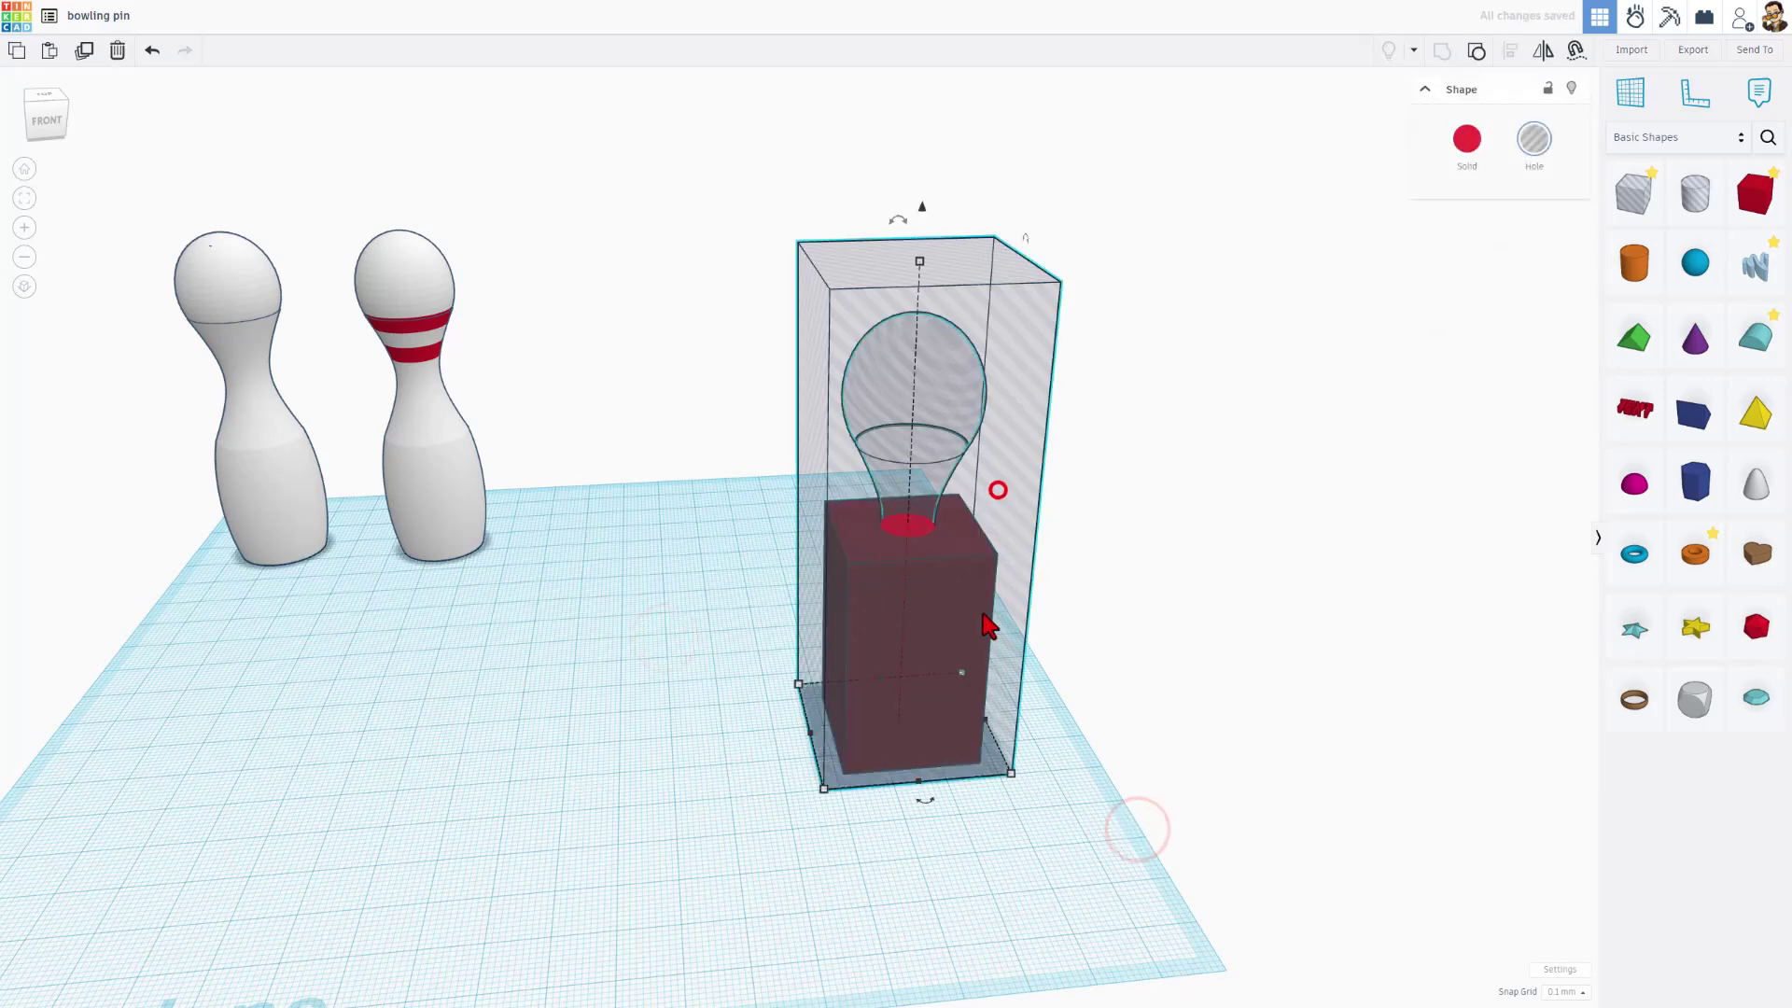
click(1567, 99)
- Drop a copy of the red box onto its top and make it 5 tall
click(898, 540)
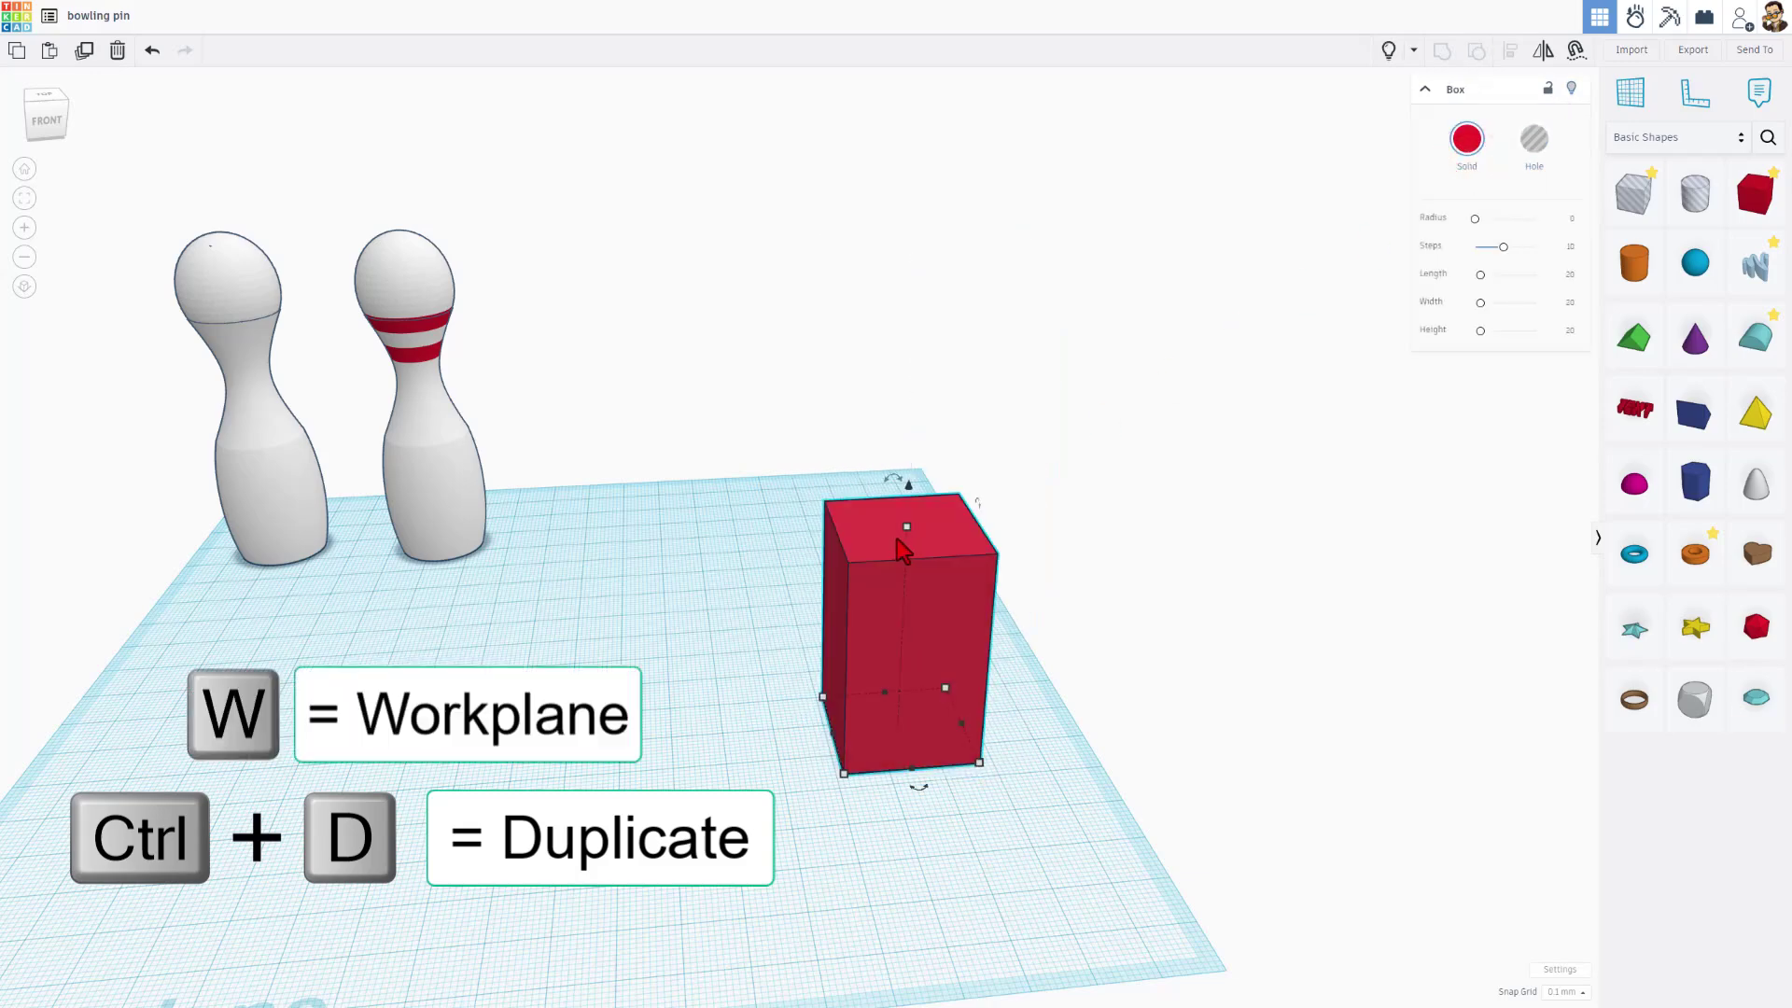
key(w)
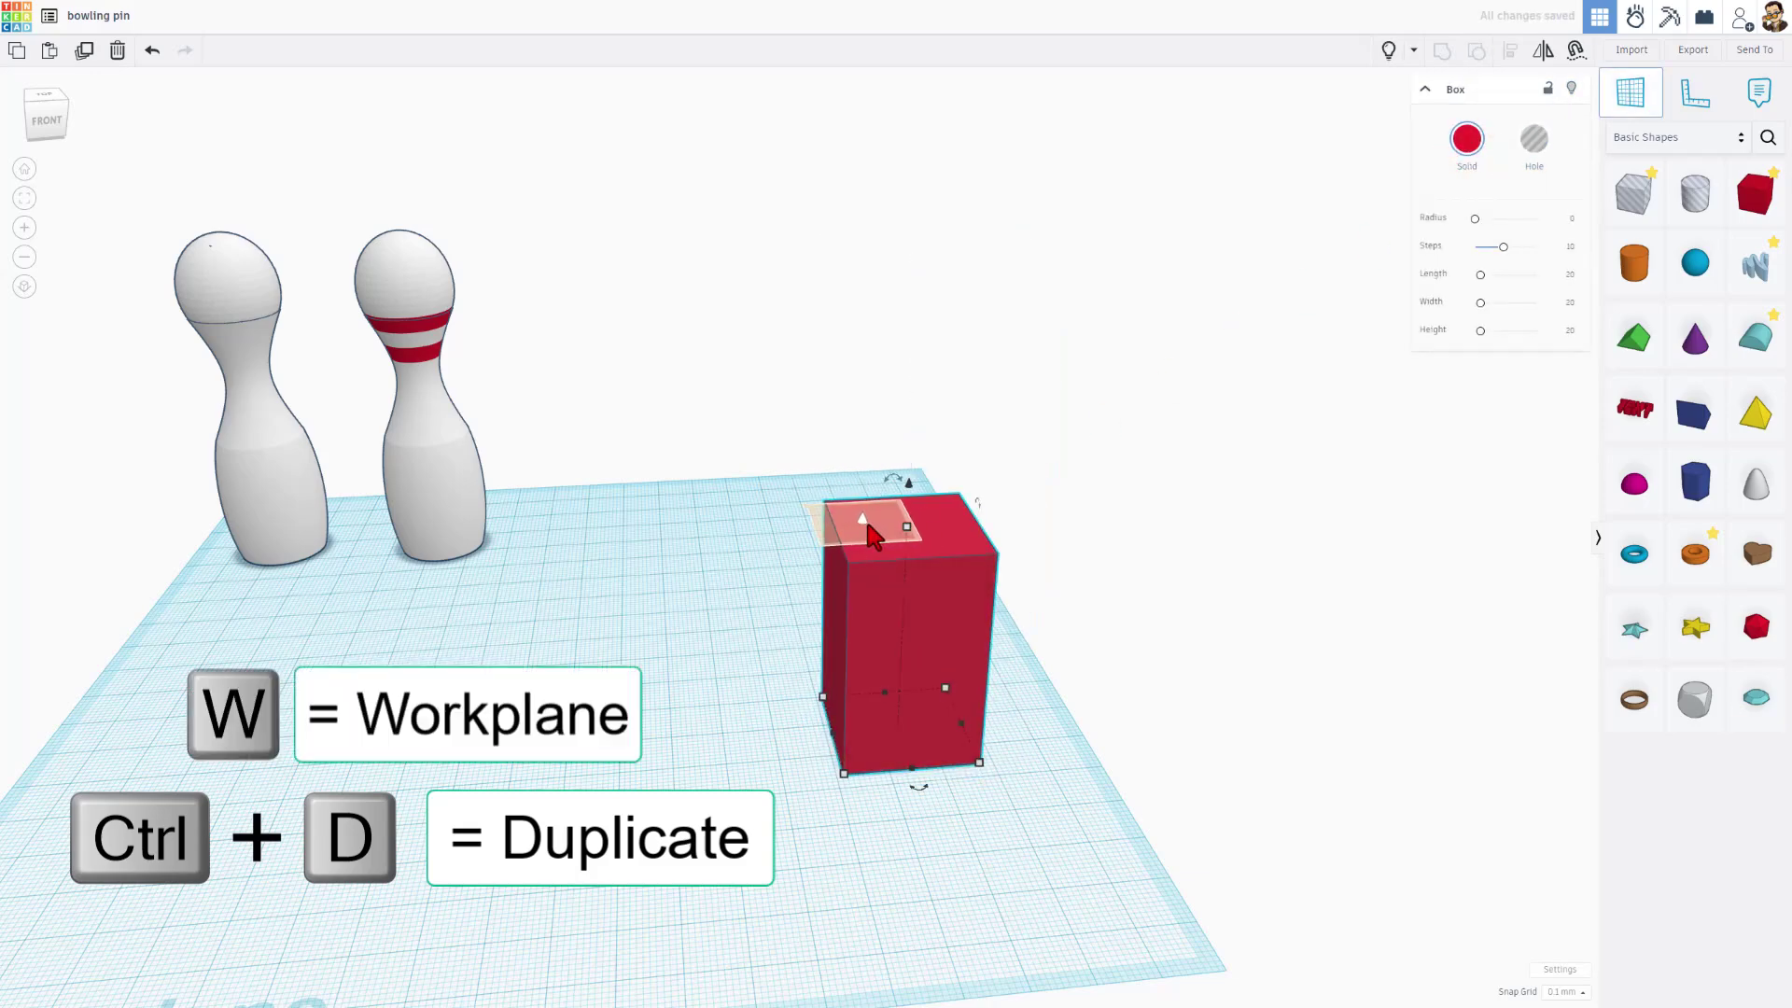
click(868, 528)
key(ctrl+d)
key(d)
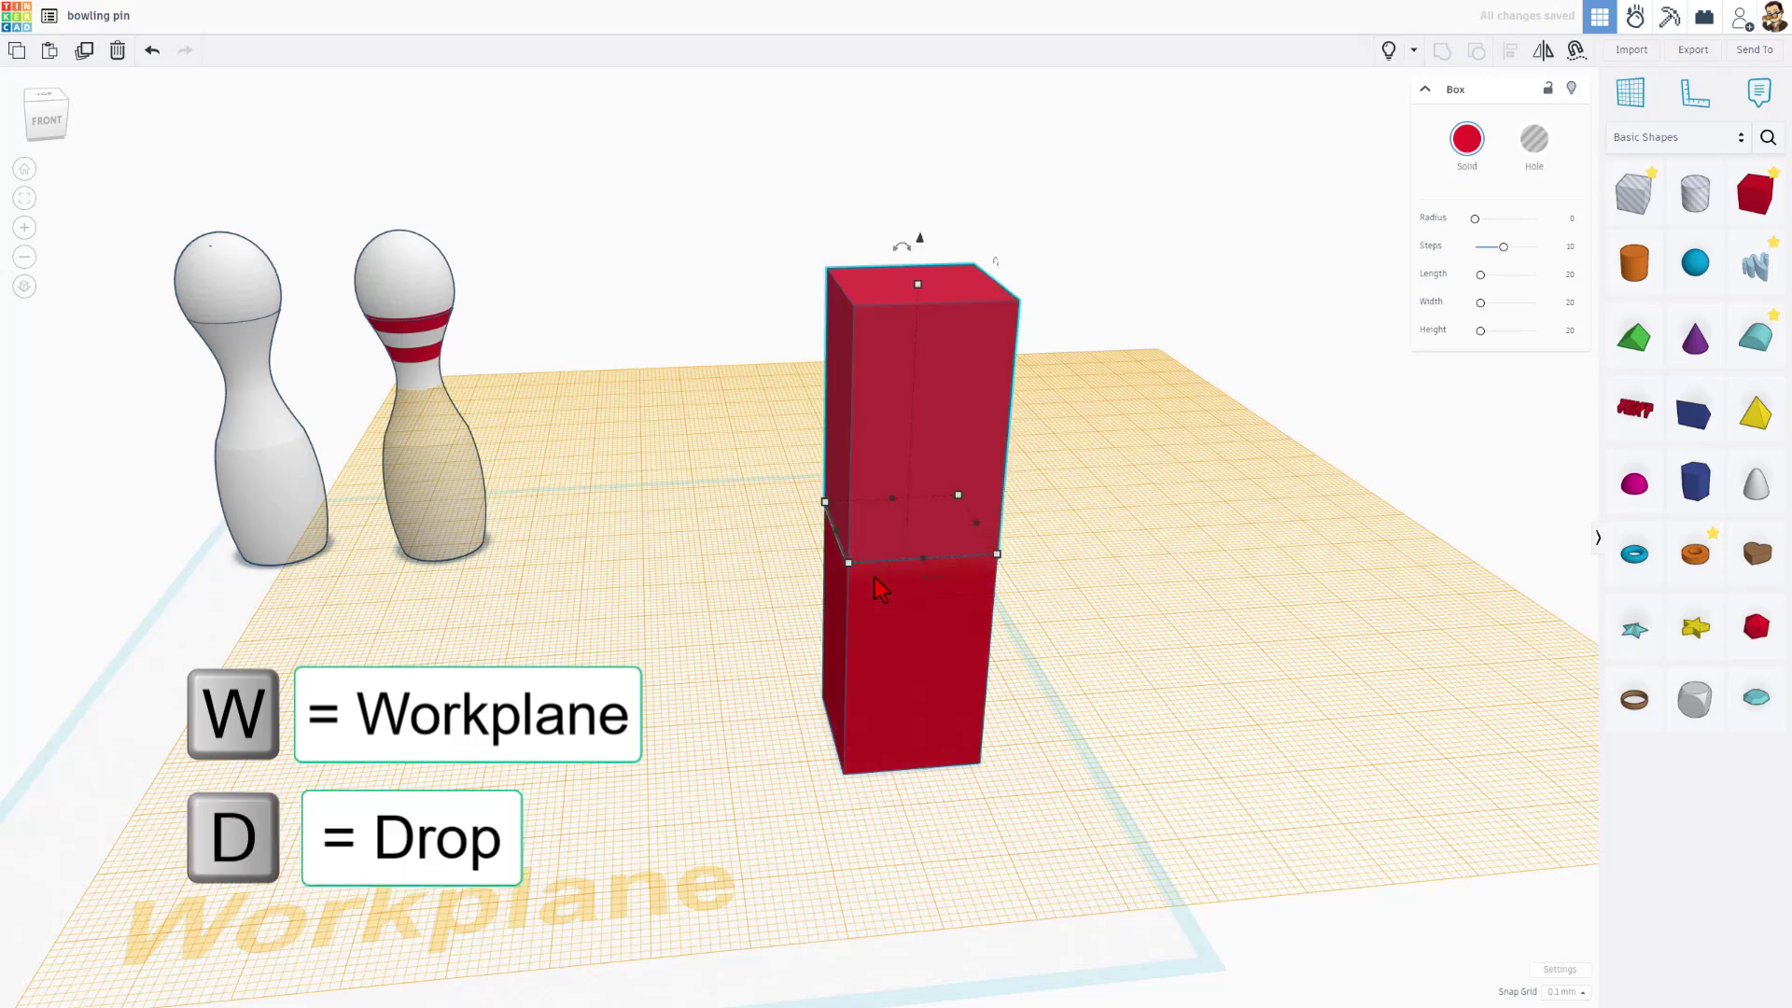
drag(918, 284, 930, 496)
click(990, 506)
text(5)
key(Return)
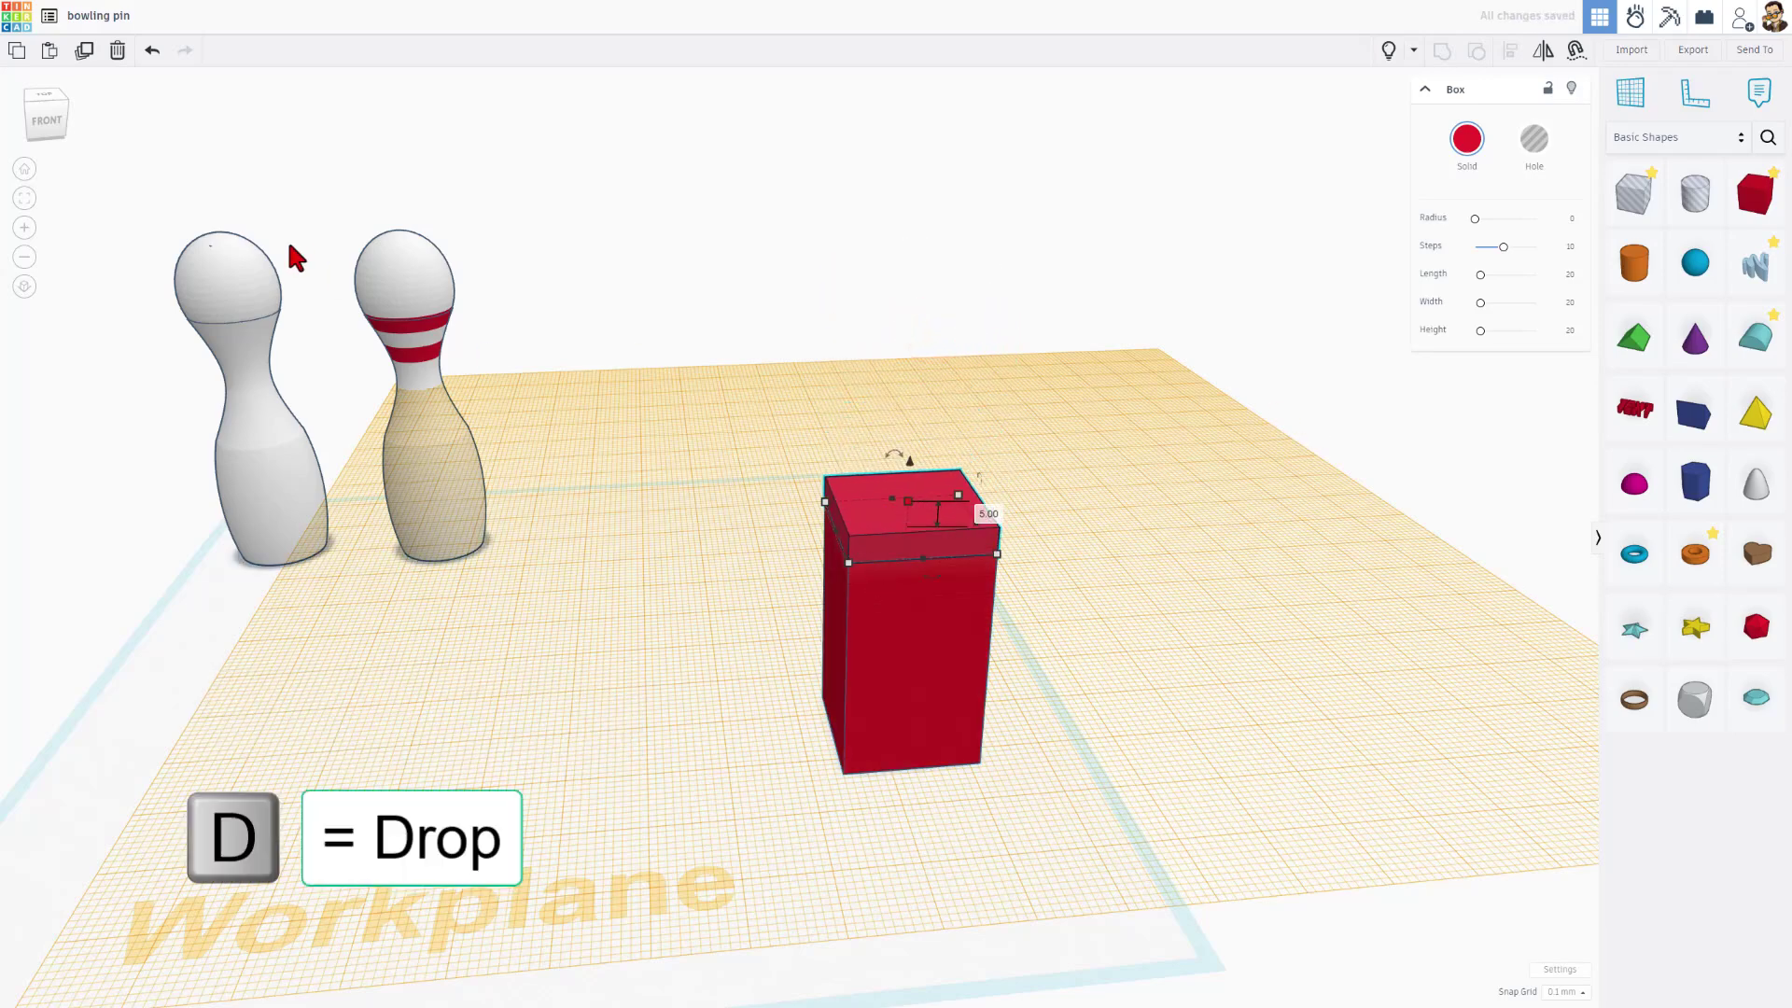
- Reselect the thin upper slab and bring up the snap grid size options
click(556, 546)
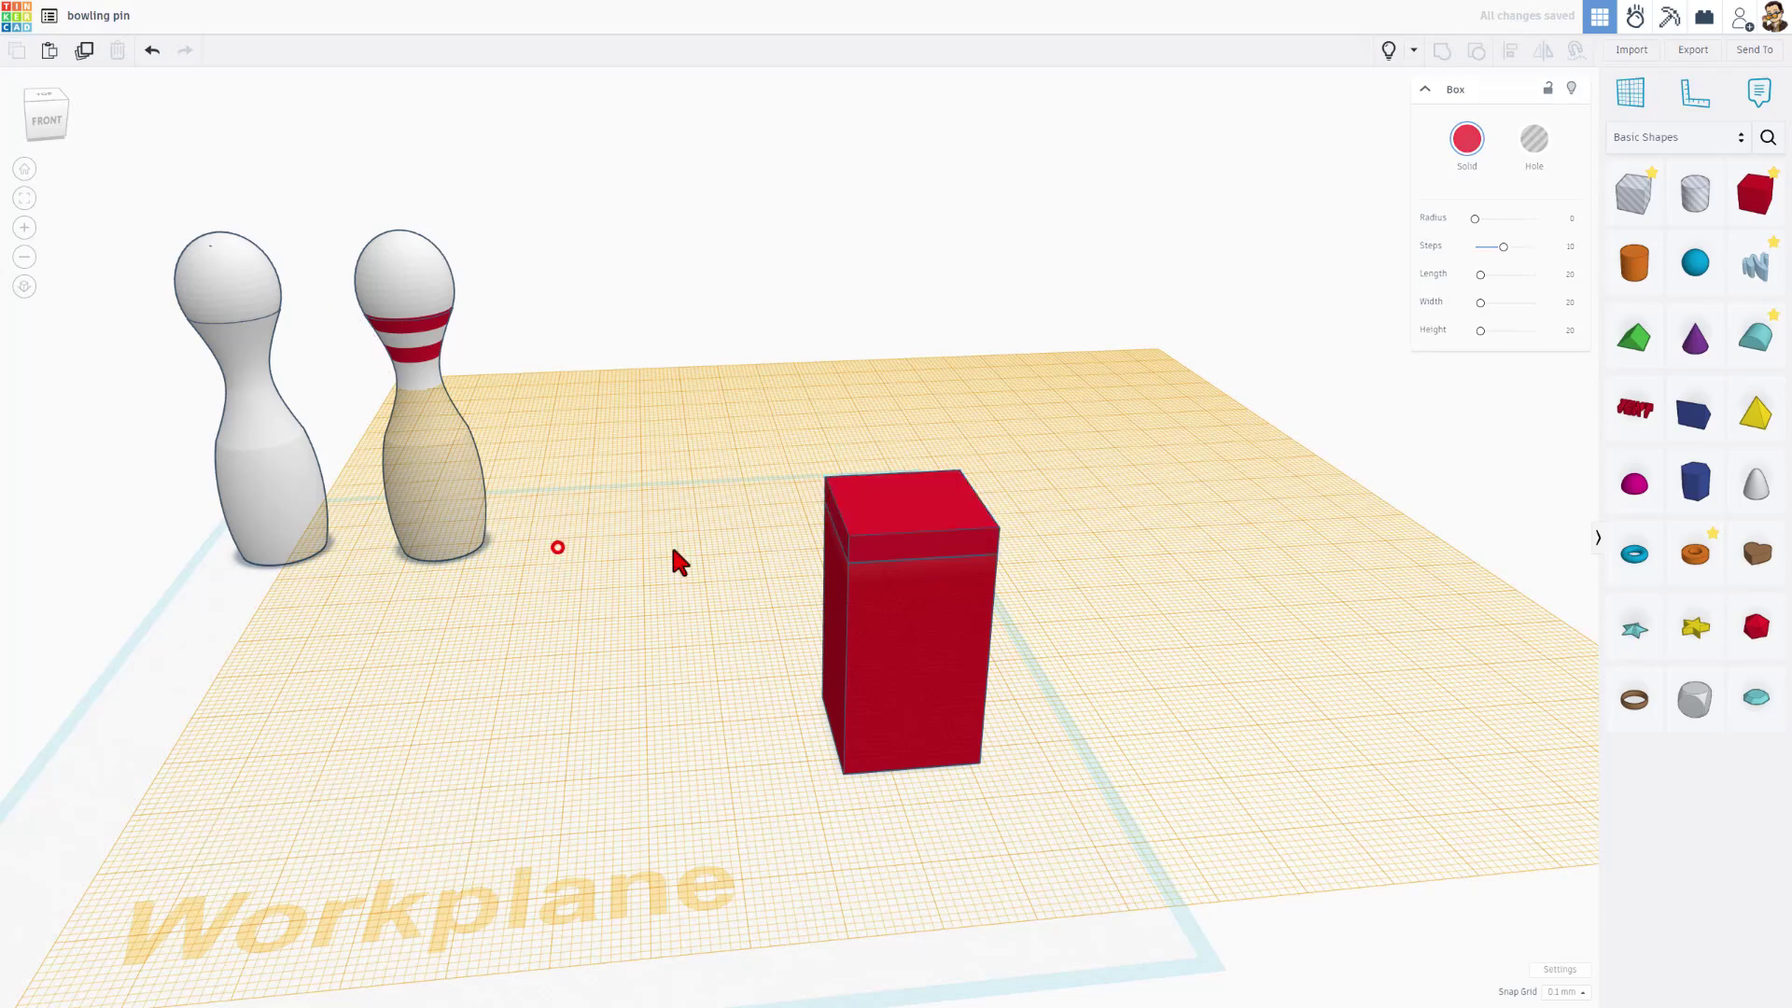
click(917, 512)
key(Escape)
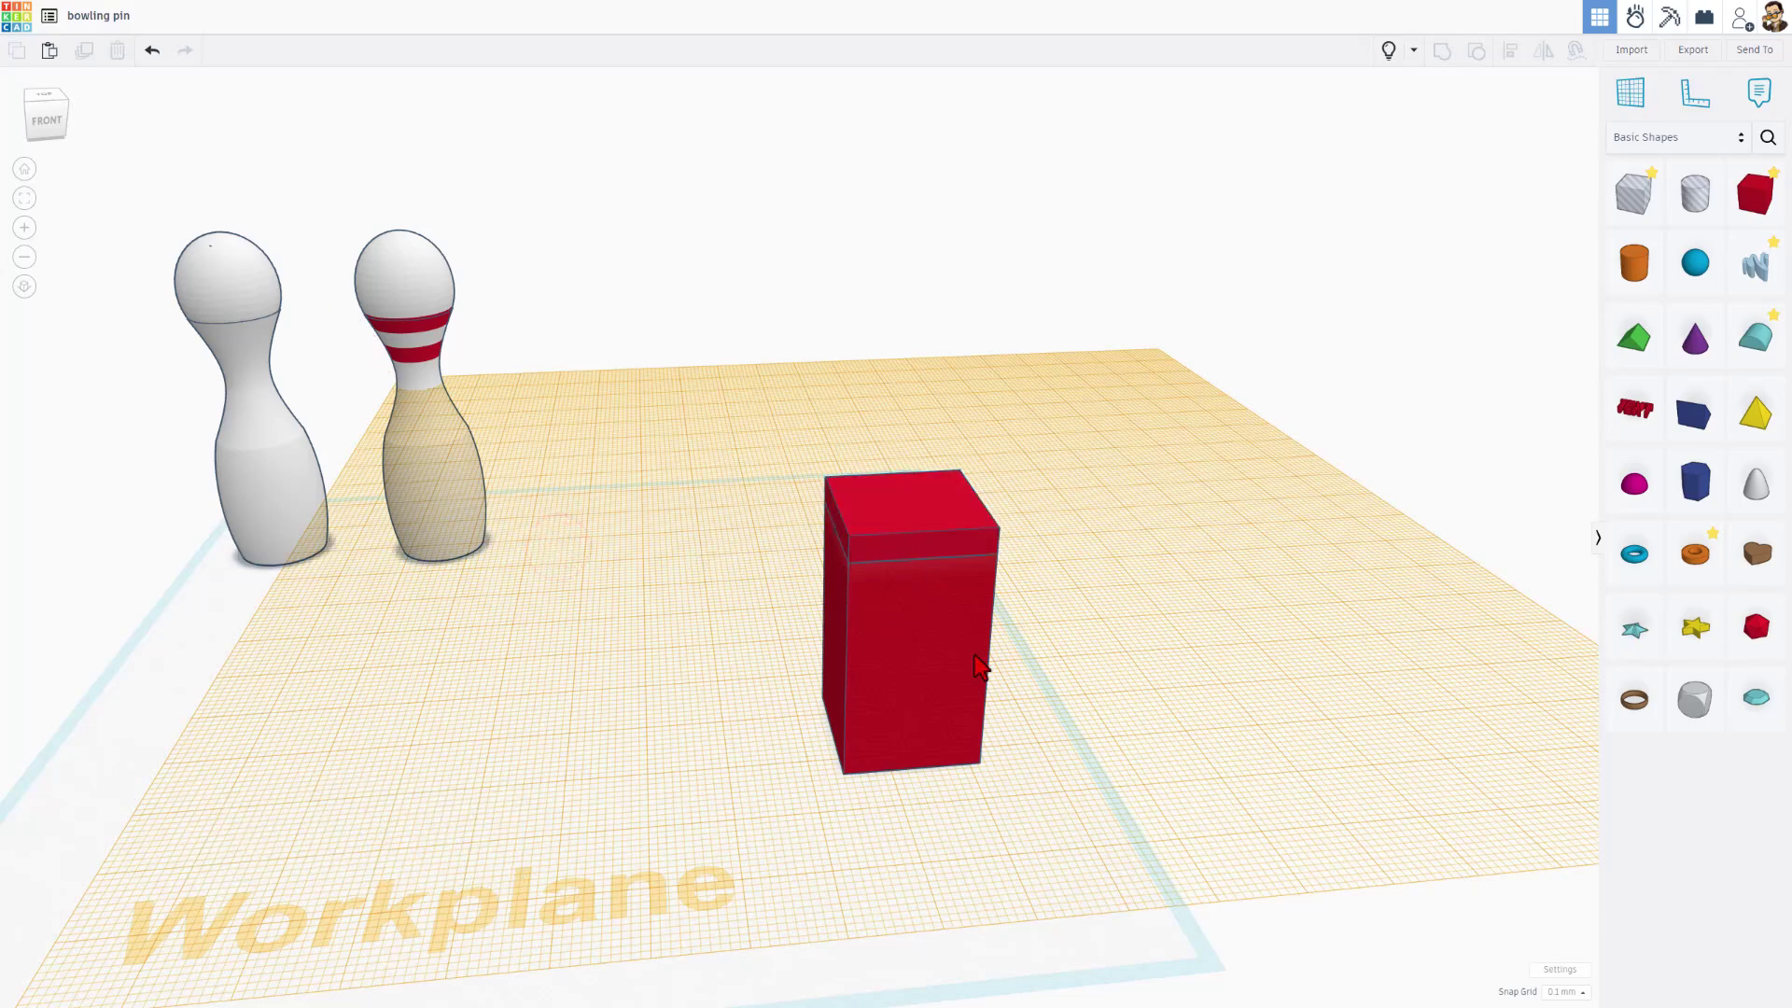
click(1551, 994)
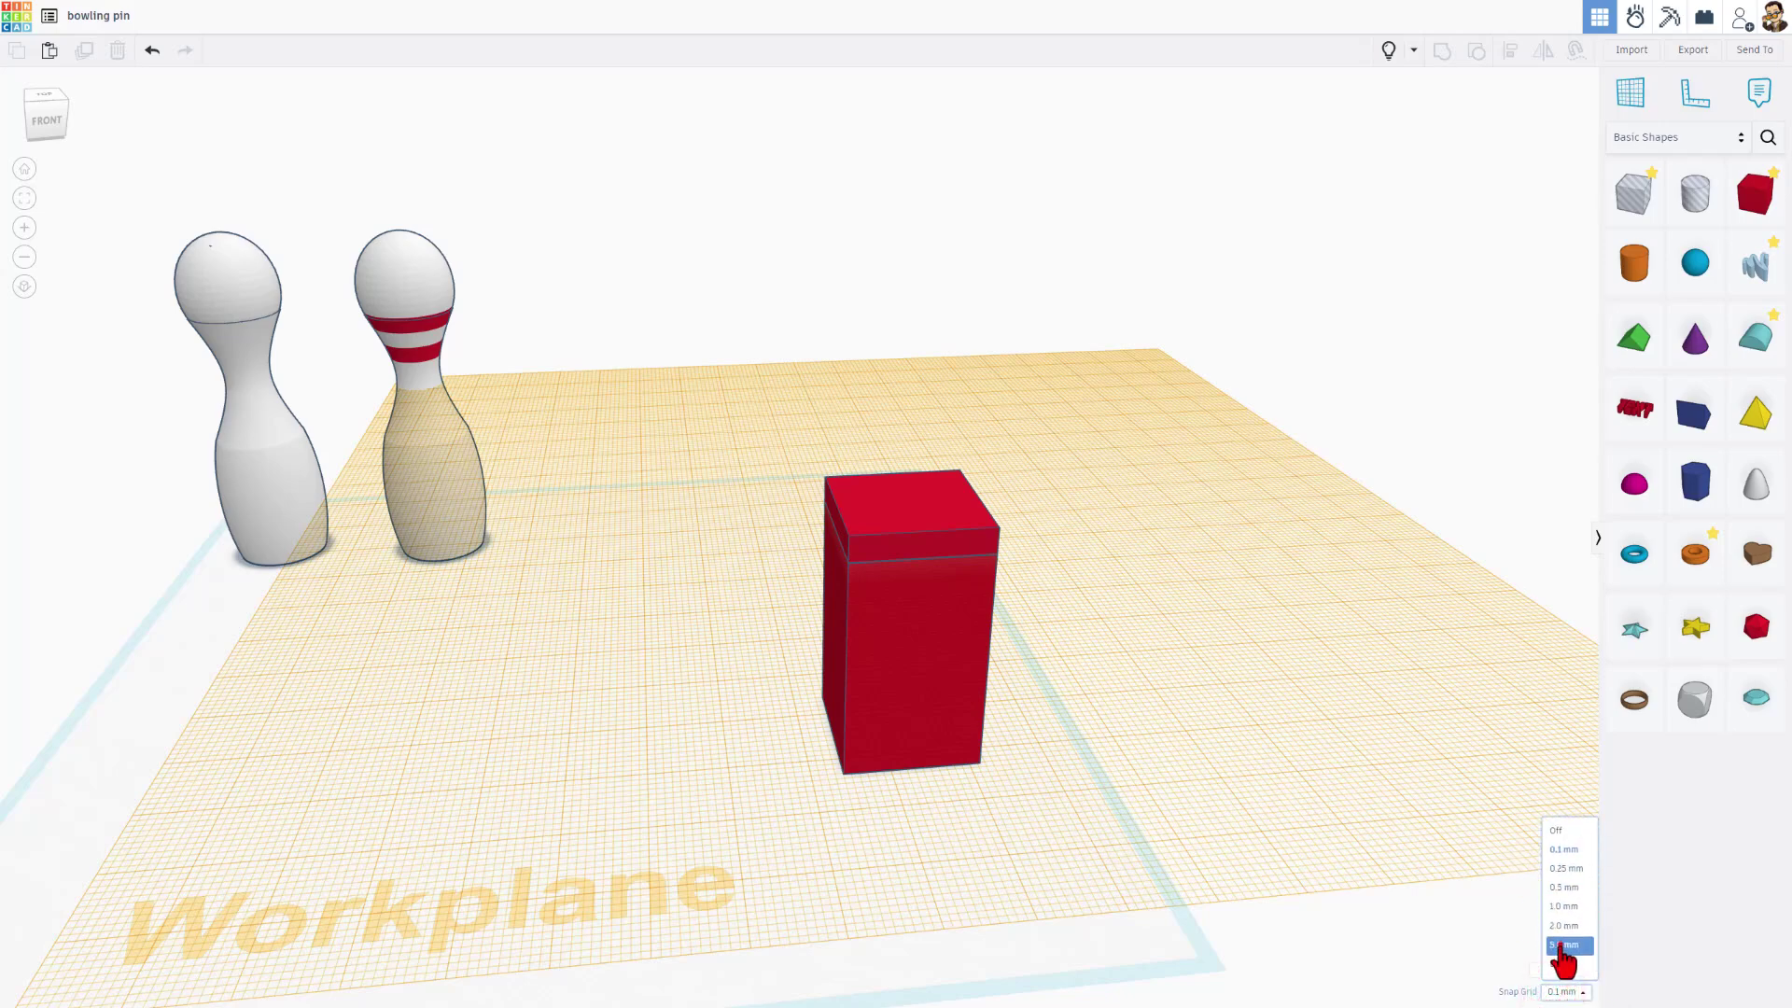
- With a 5.0 mm snap grid, duplicate the thin slab and raise the copies three steps into a stack
click(1559, 945)
click(888, 551)
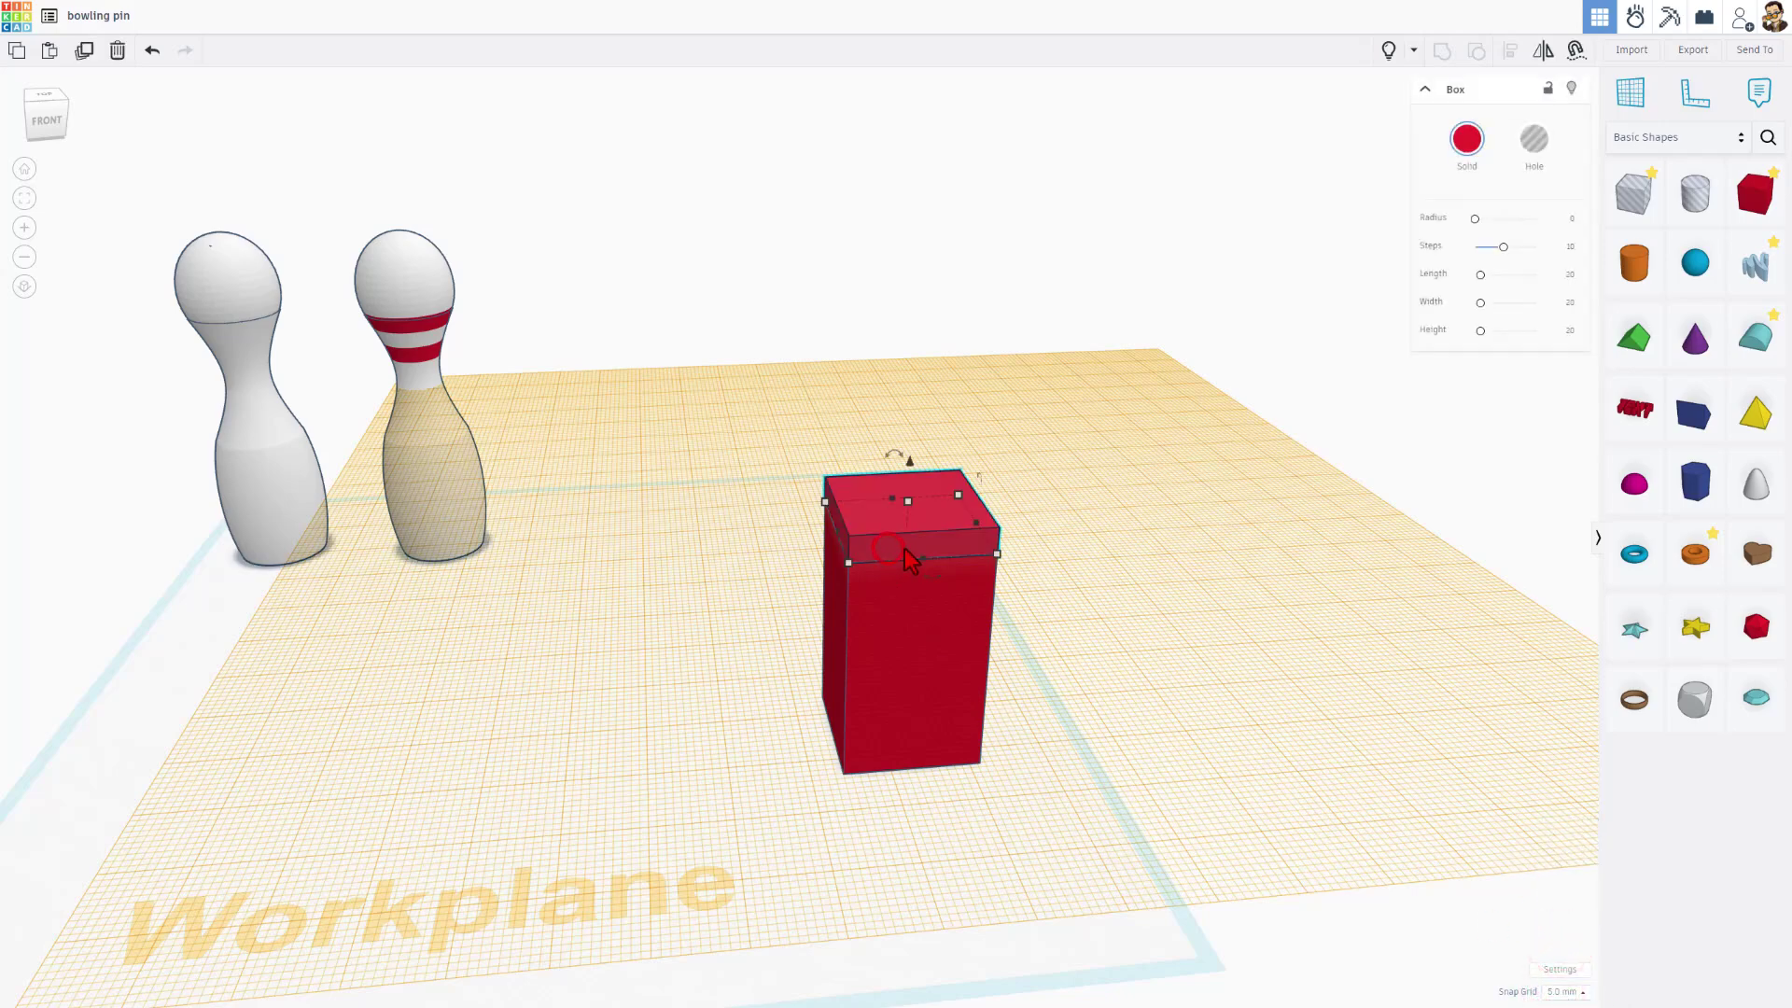
key(ctrl+d)
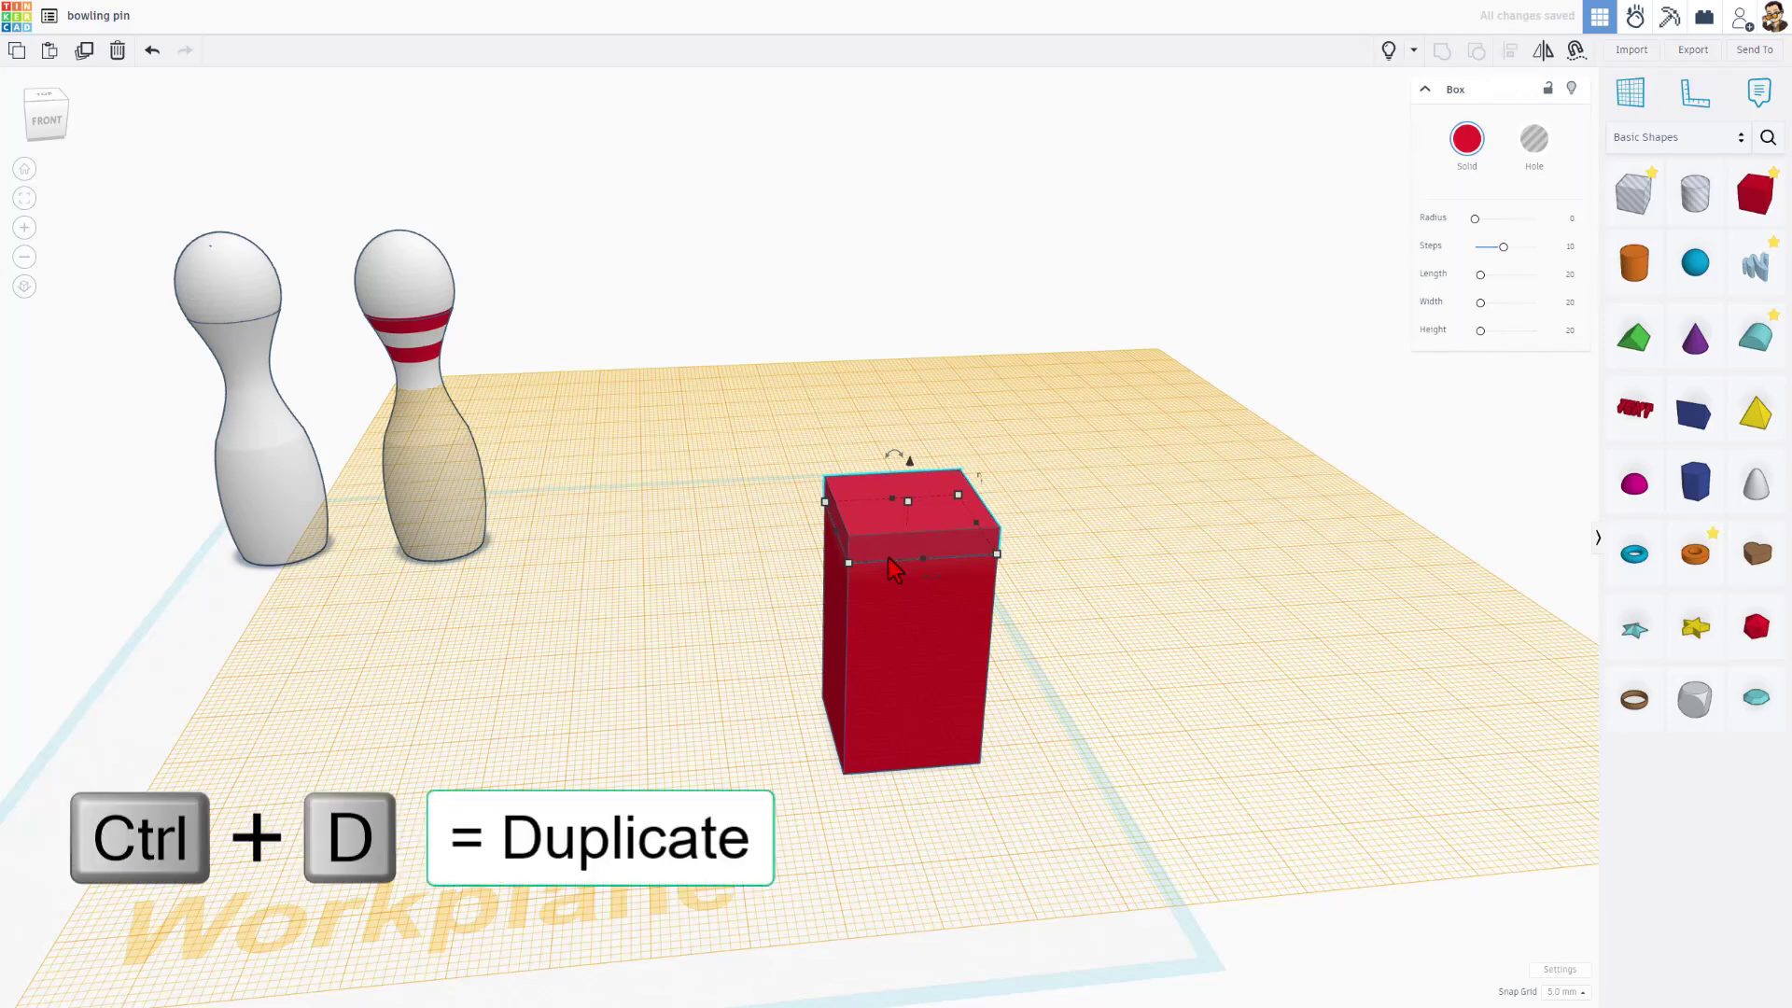
key(ctrl+Up)
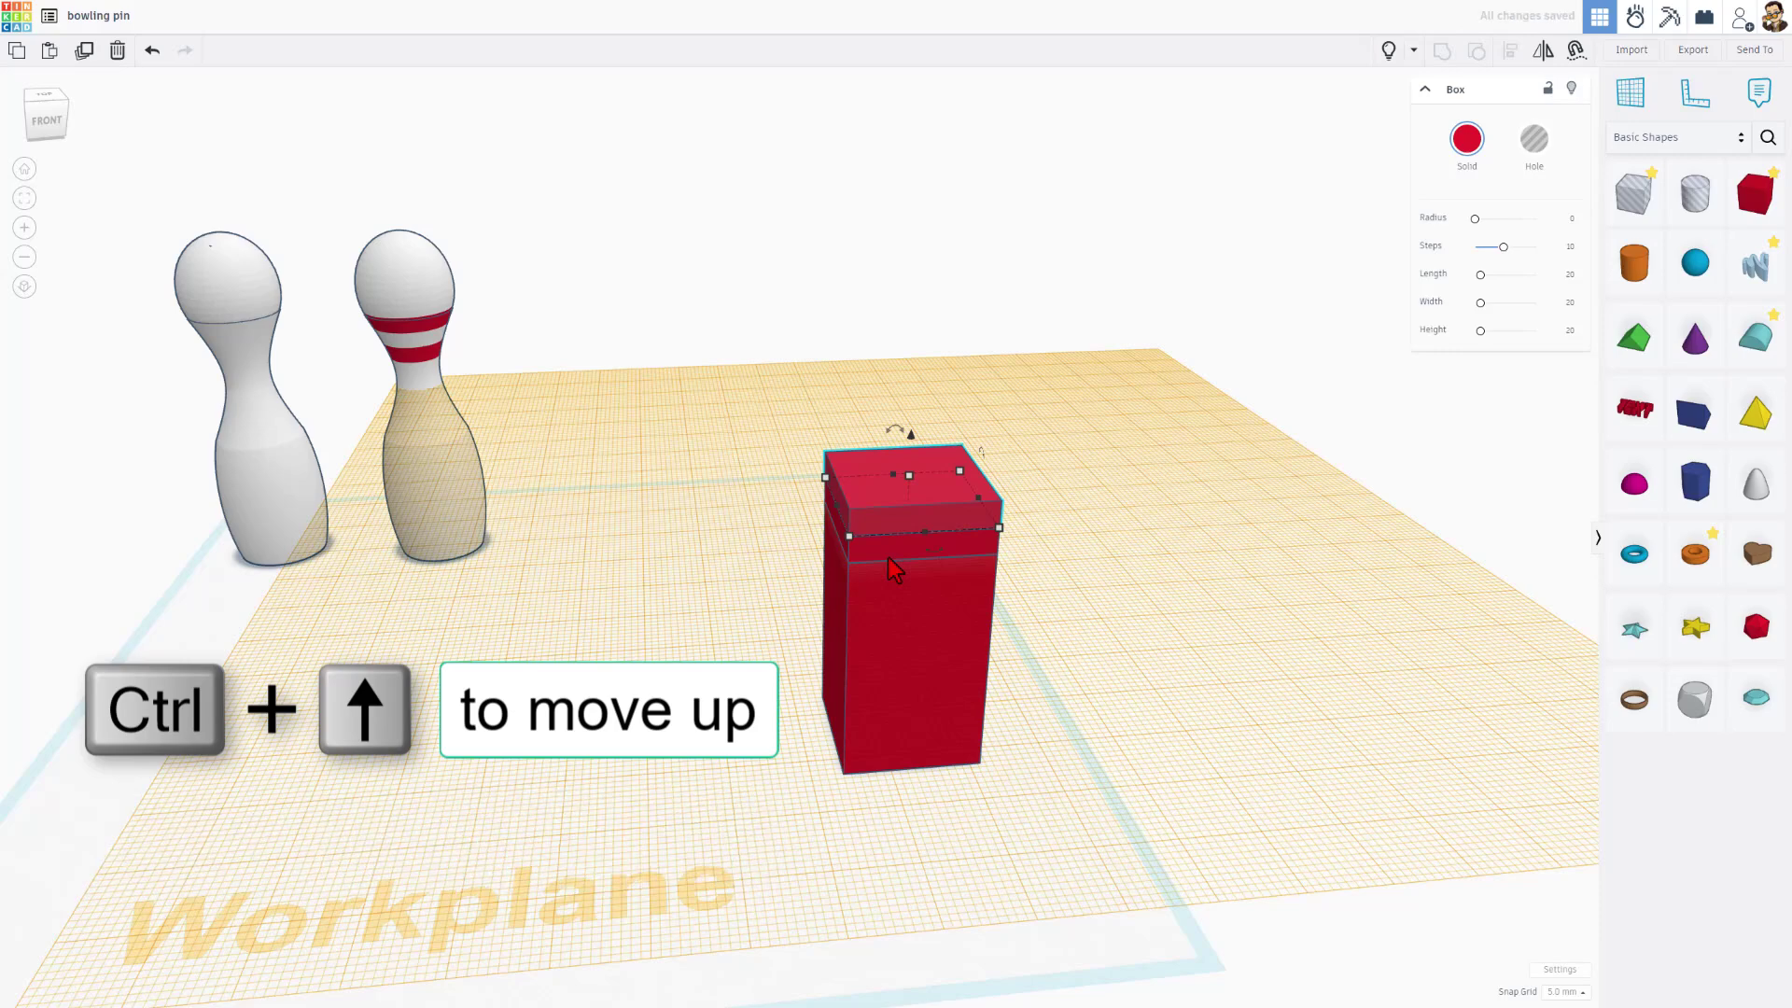
key(ctrl+Up)
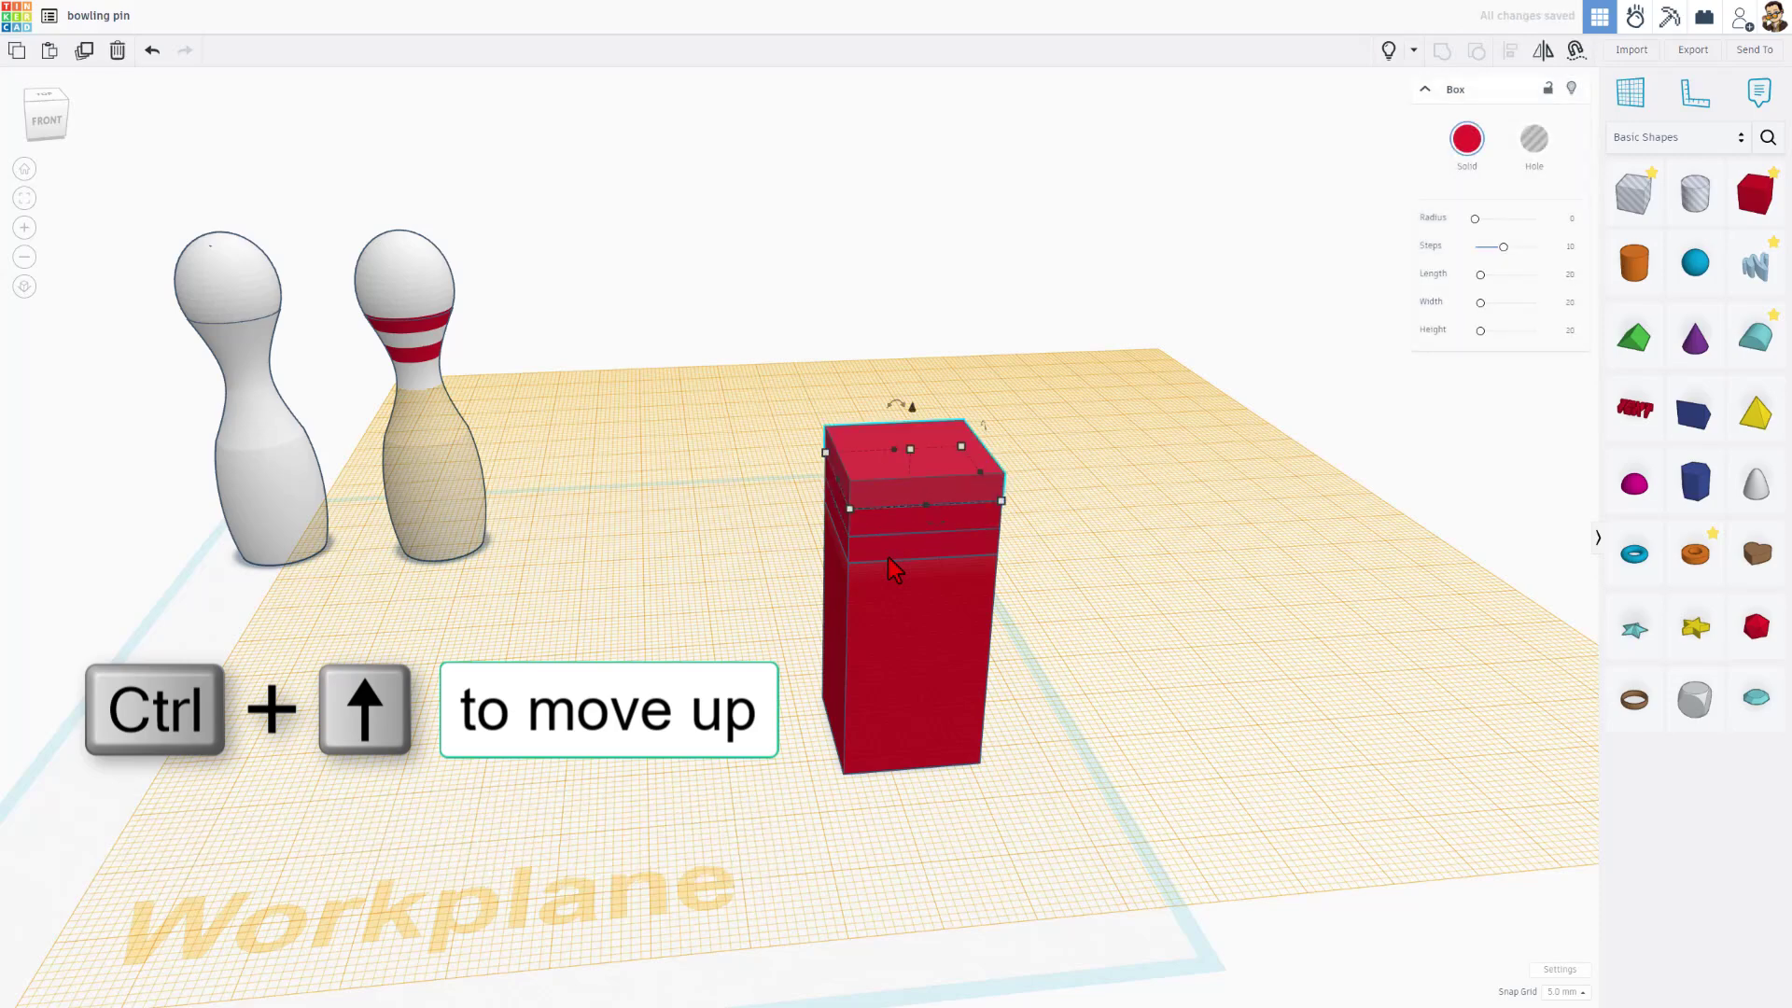
key(ctrl+Up)
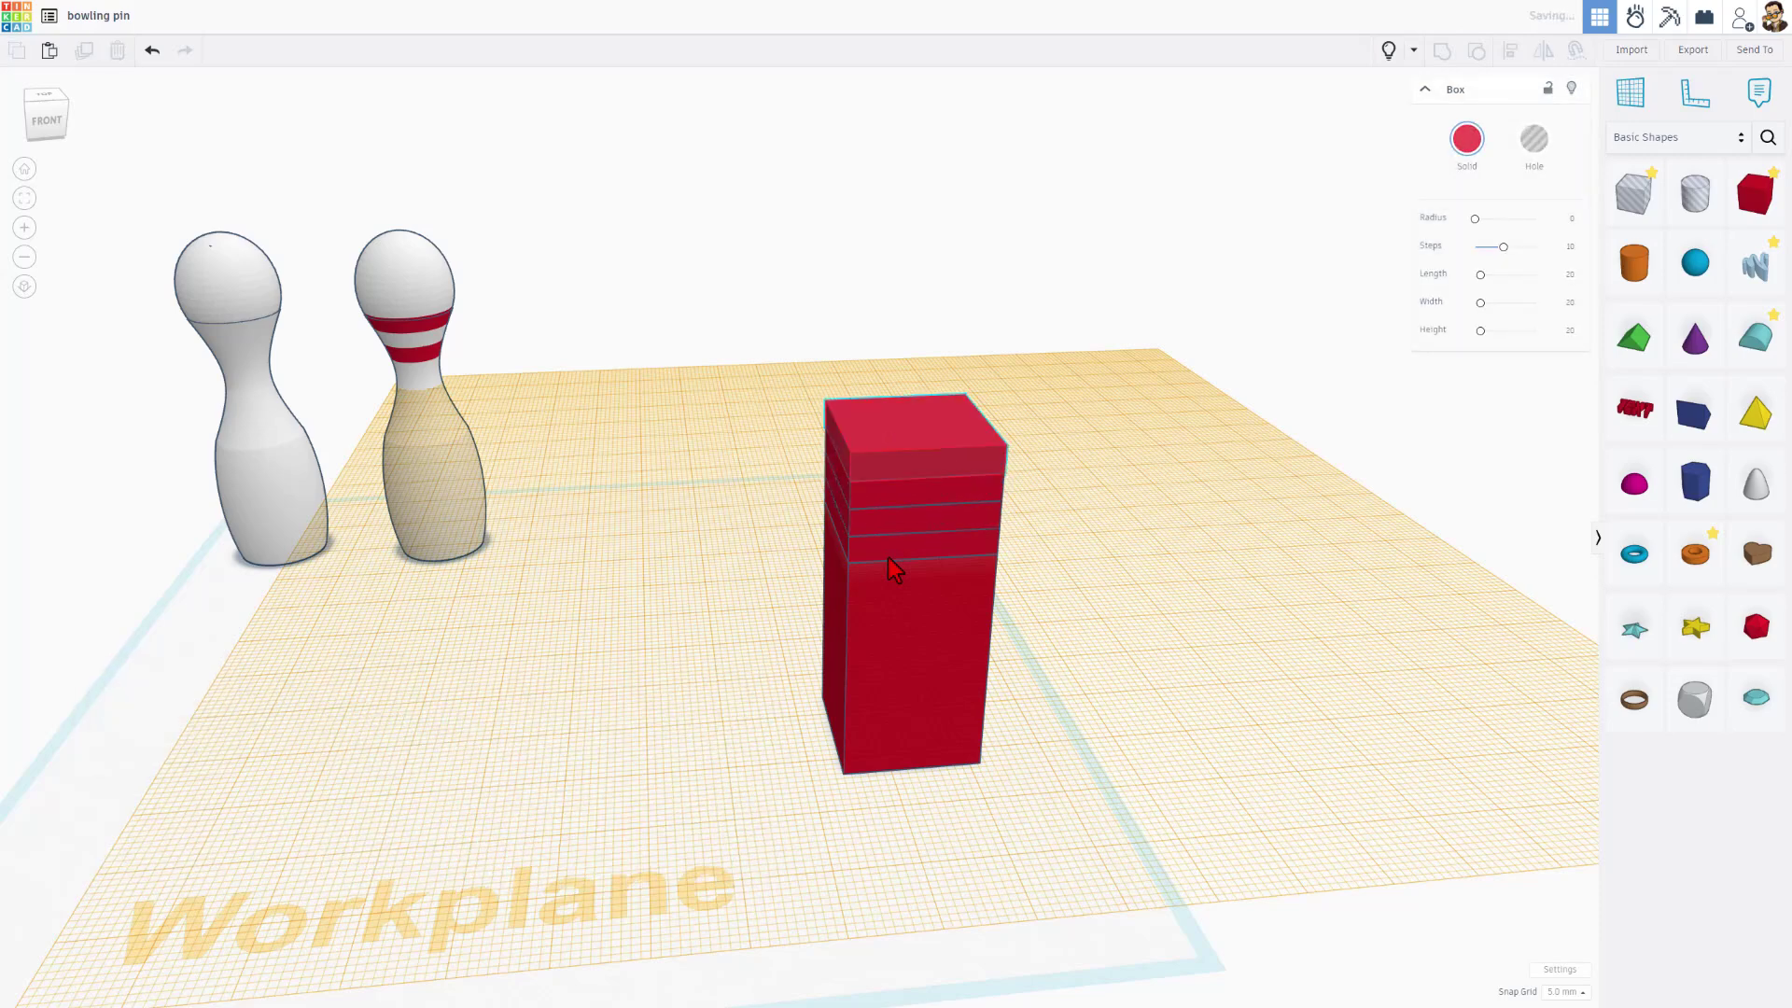
click(1095, 765)
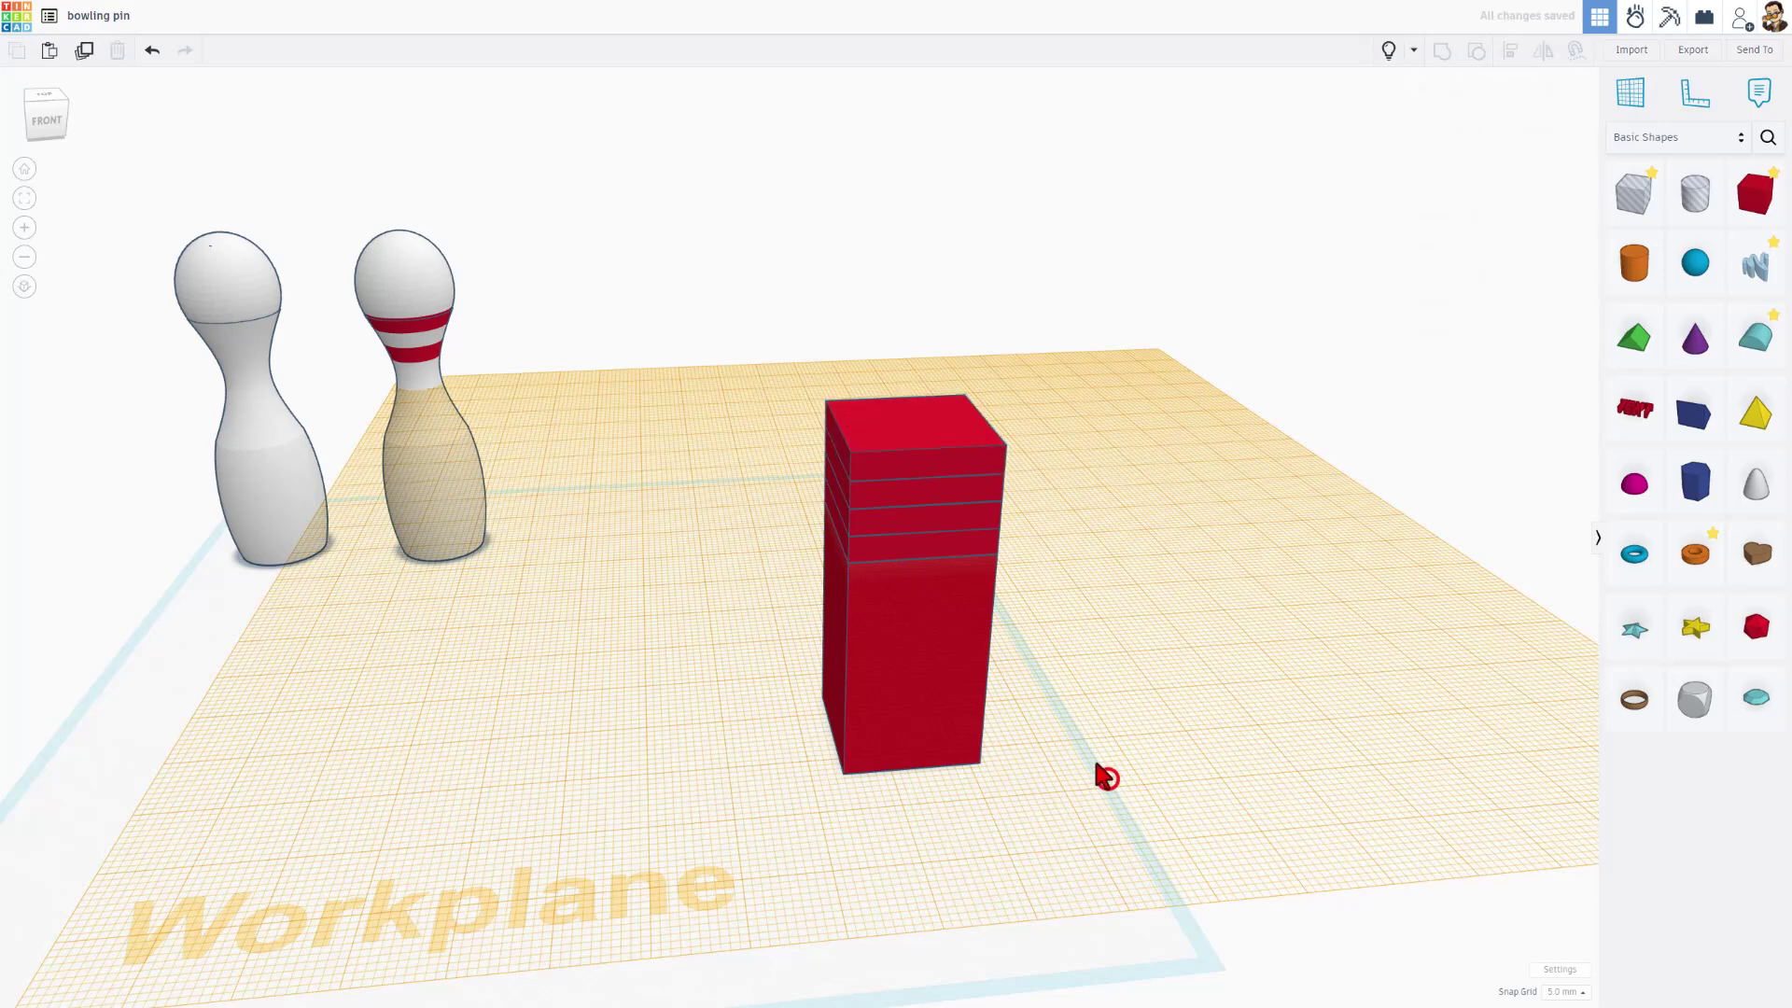
- Make the tall bottom box, the second slab and the top box white, leaving two red stripes
click(941, 677)
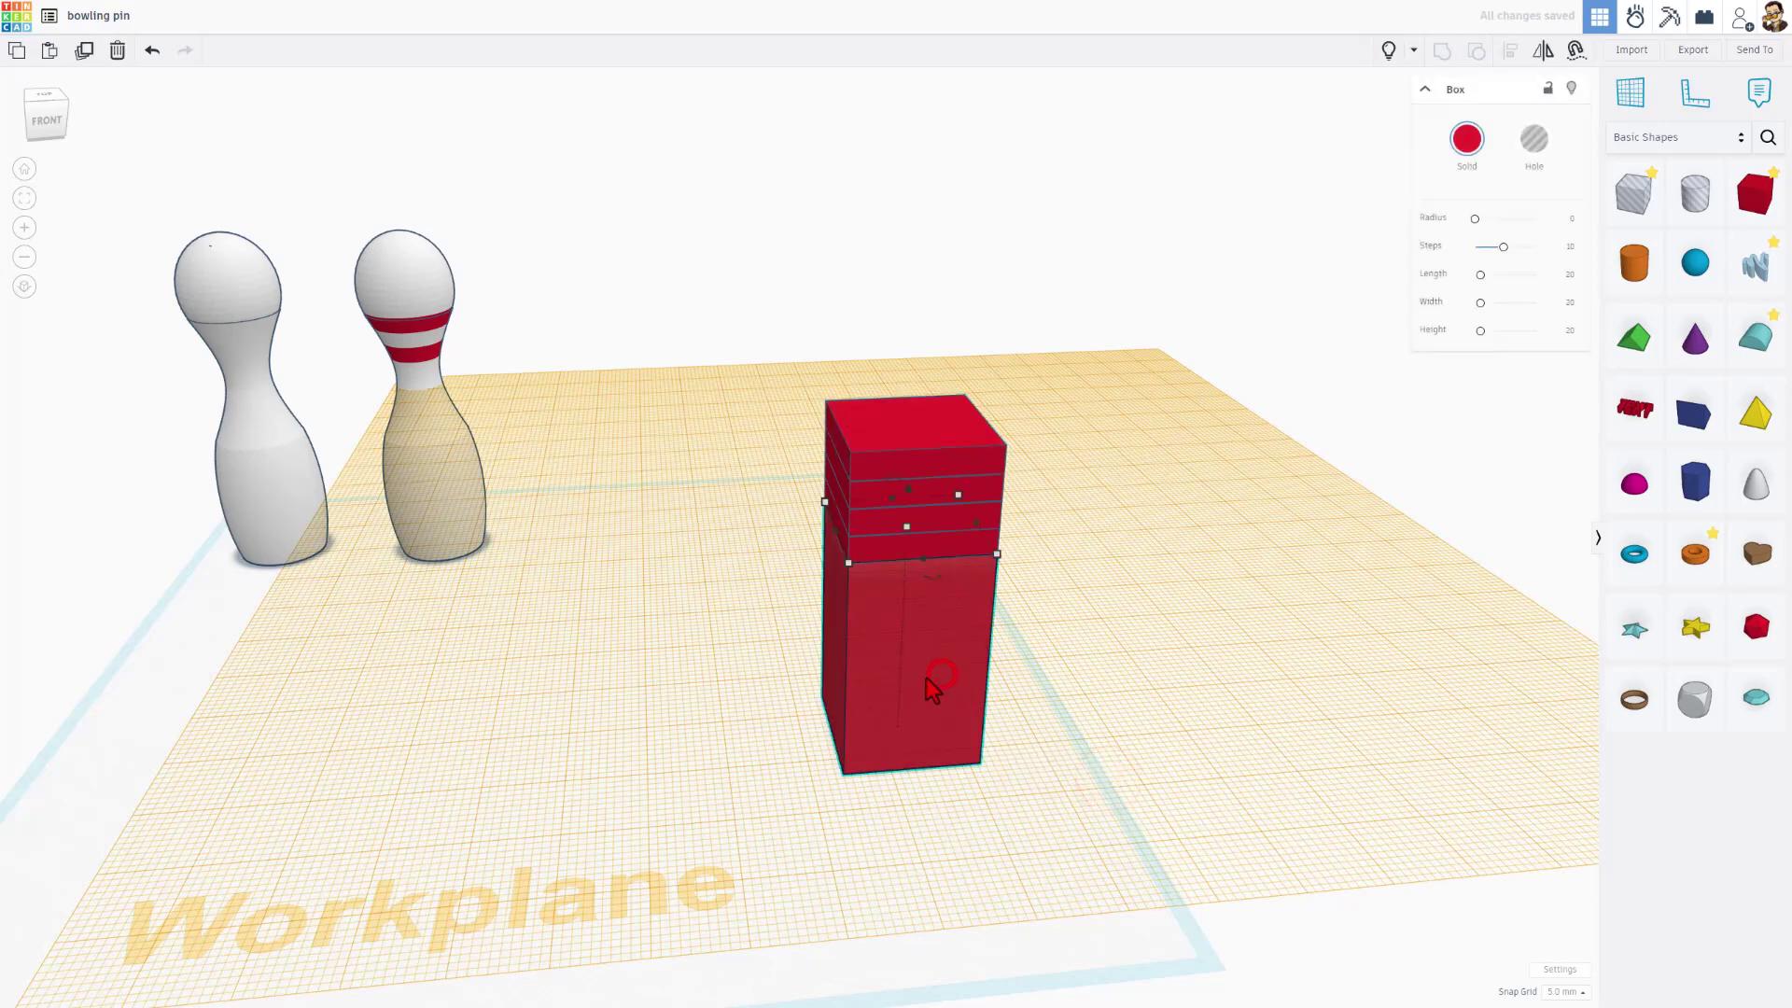
click(1467, 142)
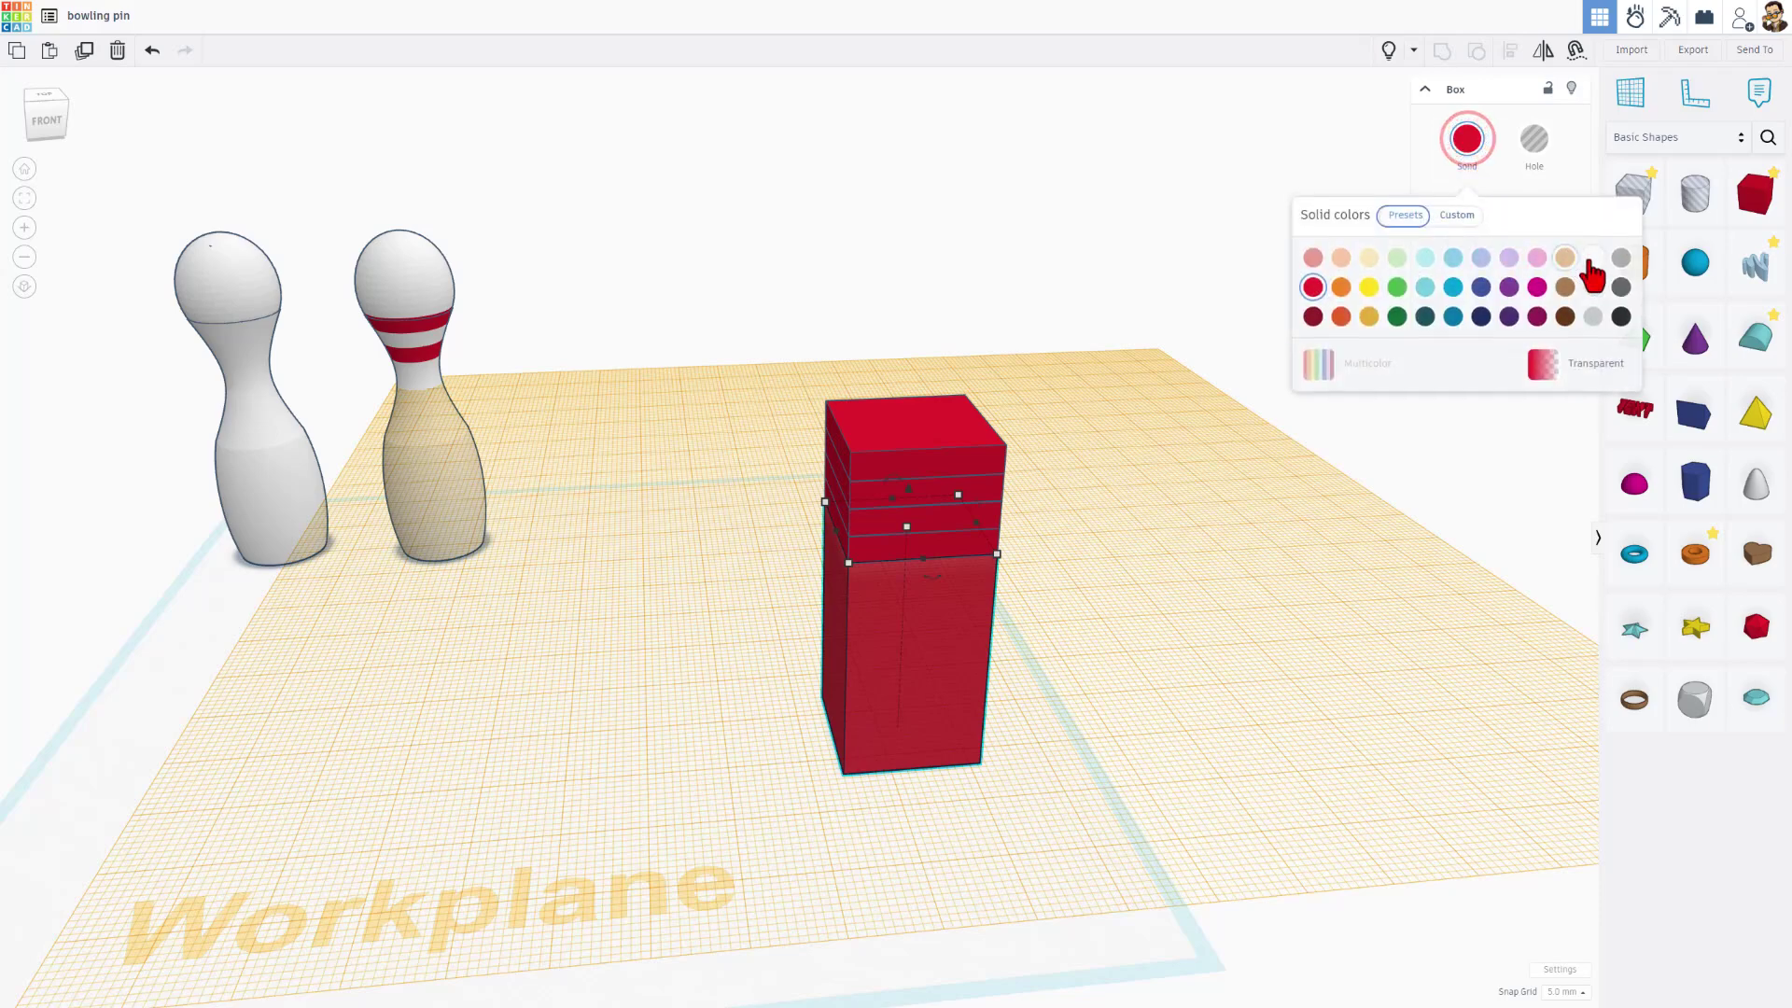
click(1593, 258)
click(860, 551)
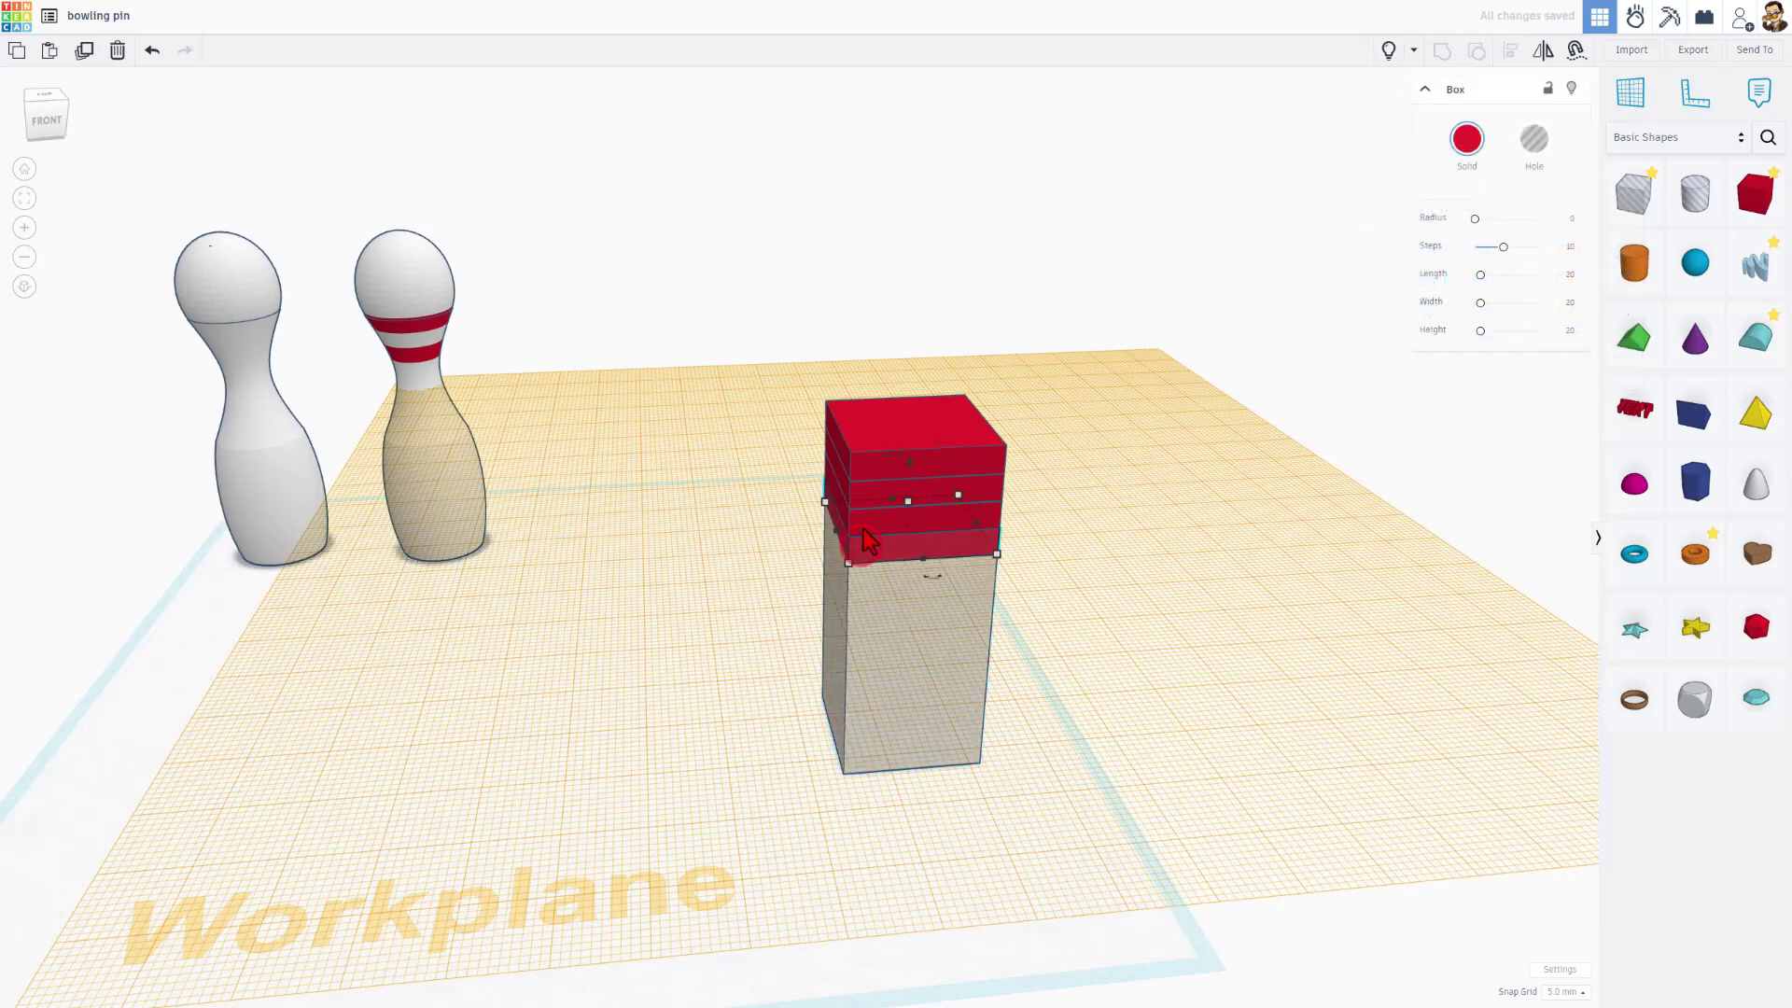
click(872, 524)
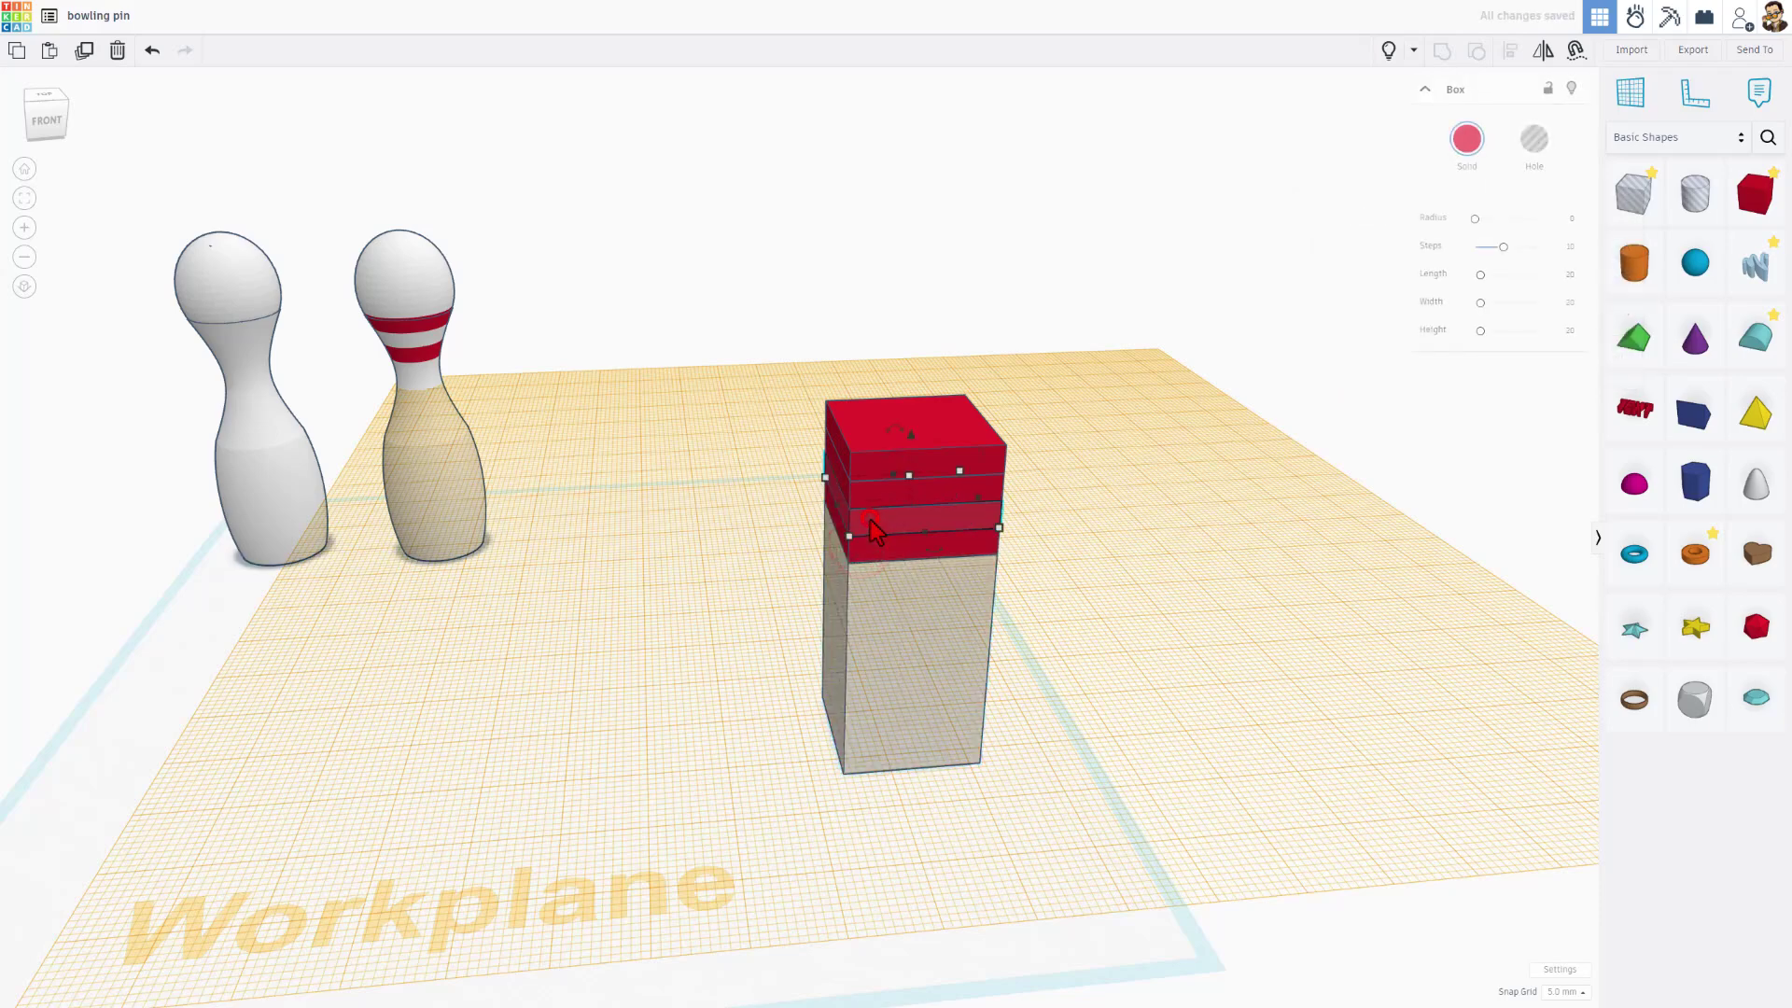
click(1468, 142)
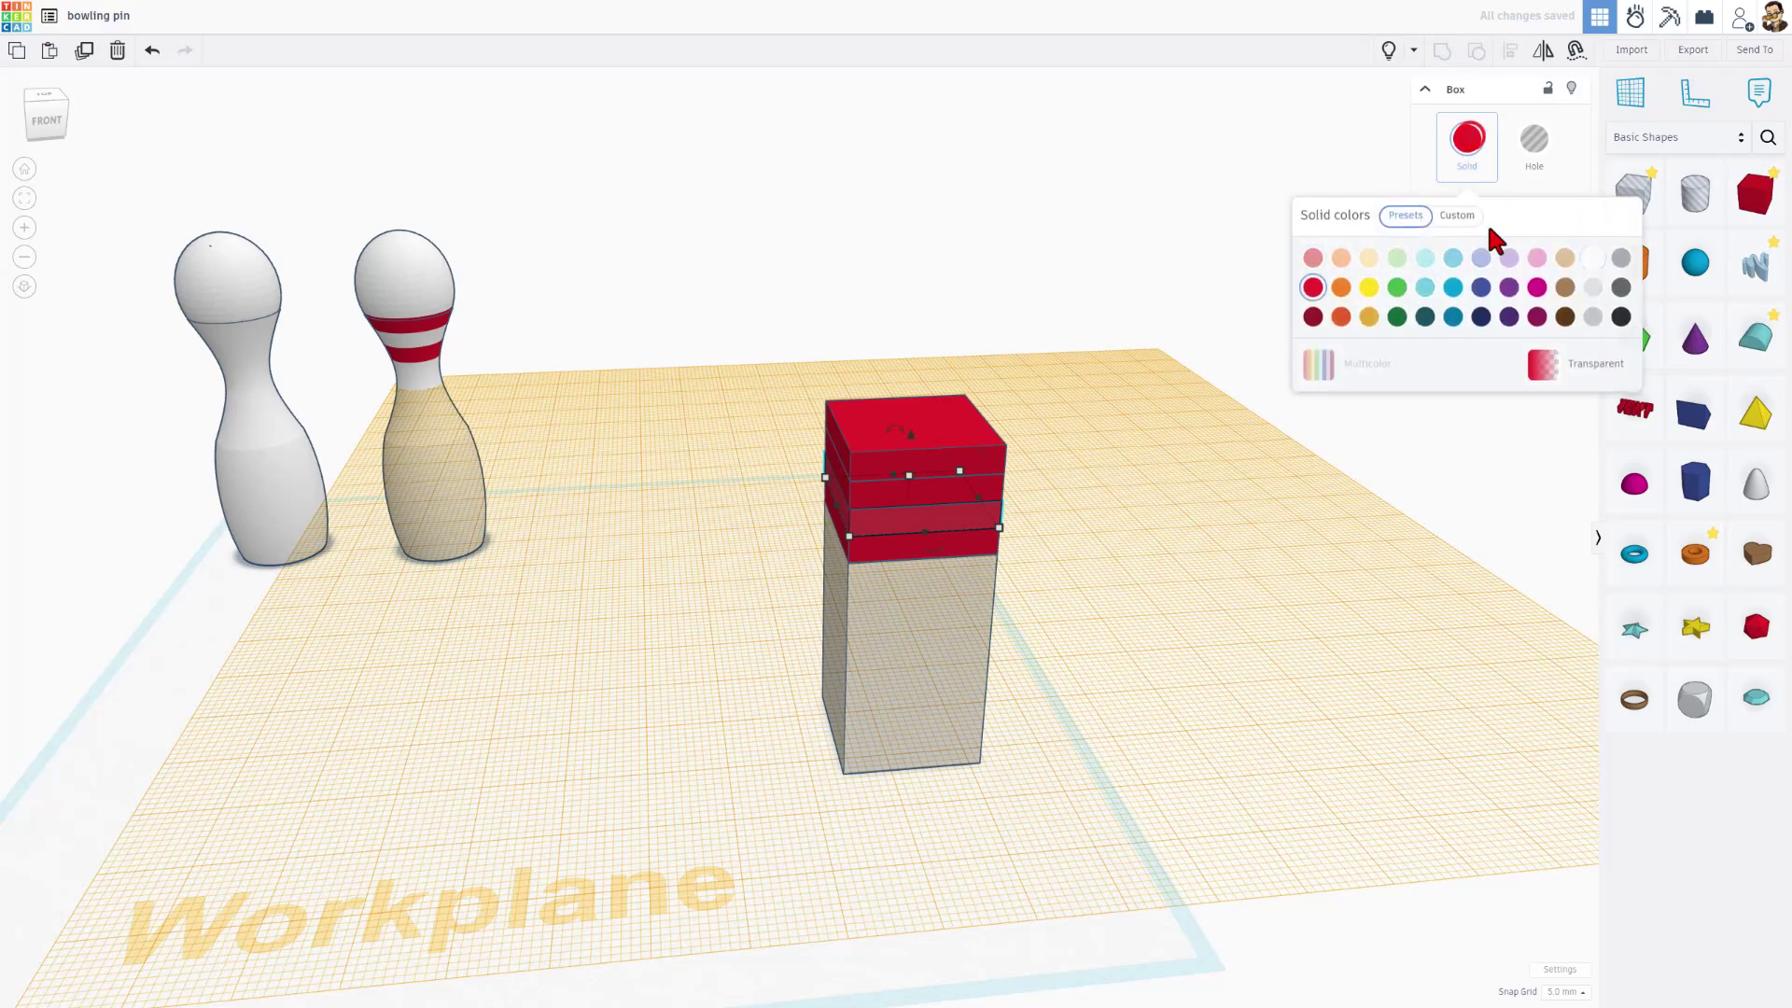
click(1593, 258)
click(876, 458)
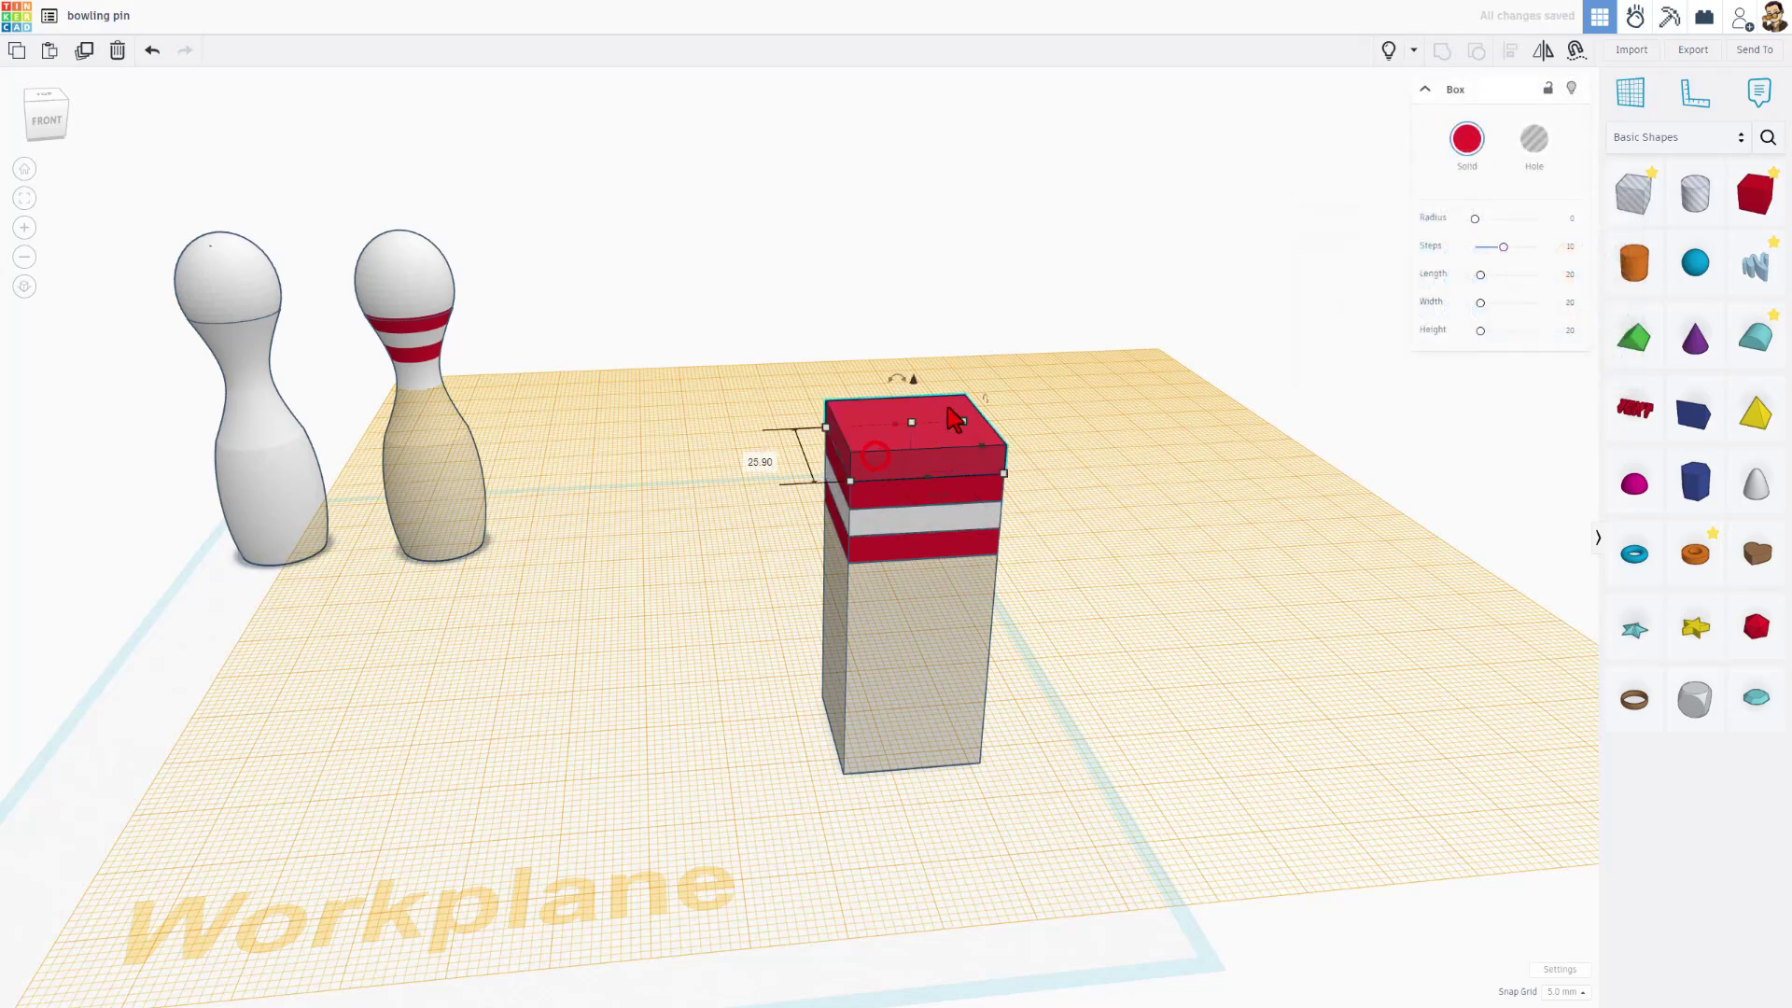
click(1467, 140)
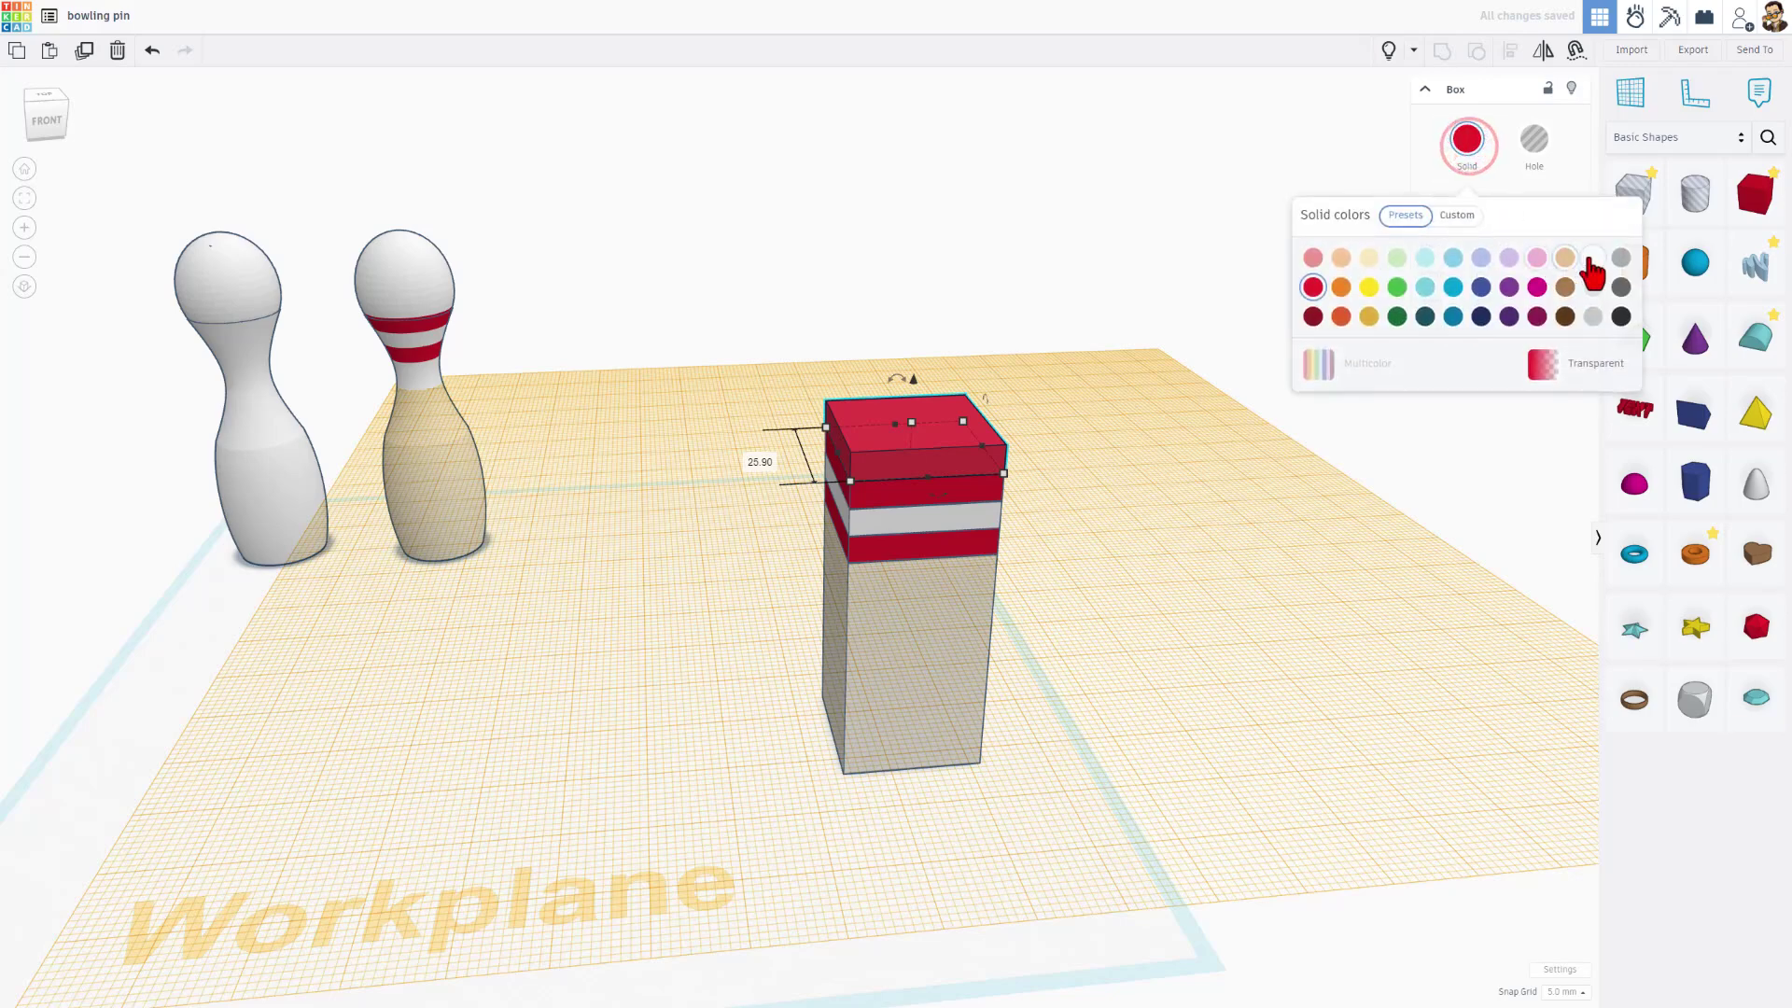
click(1593, 258)
click(995, 366)
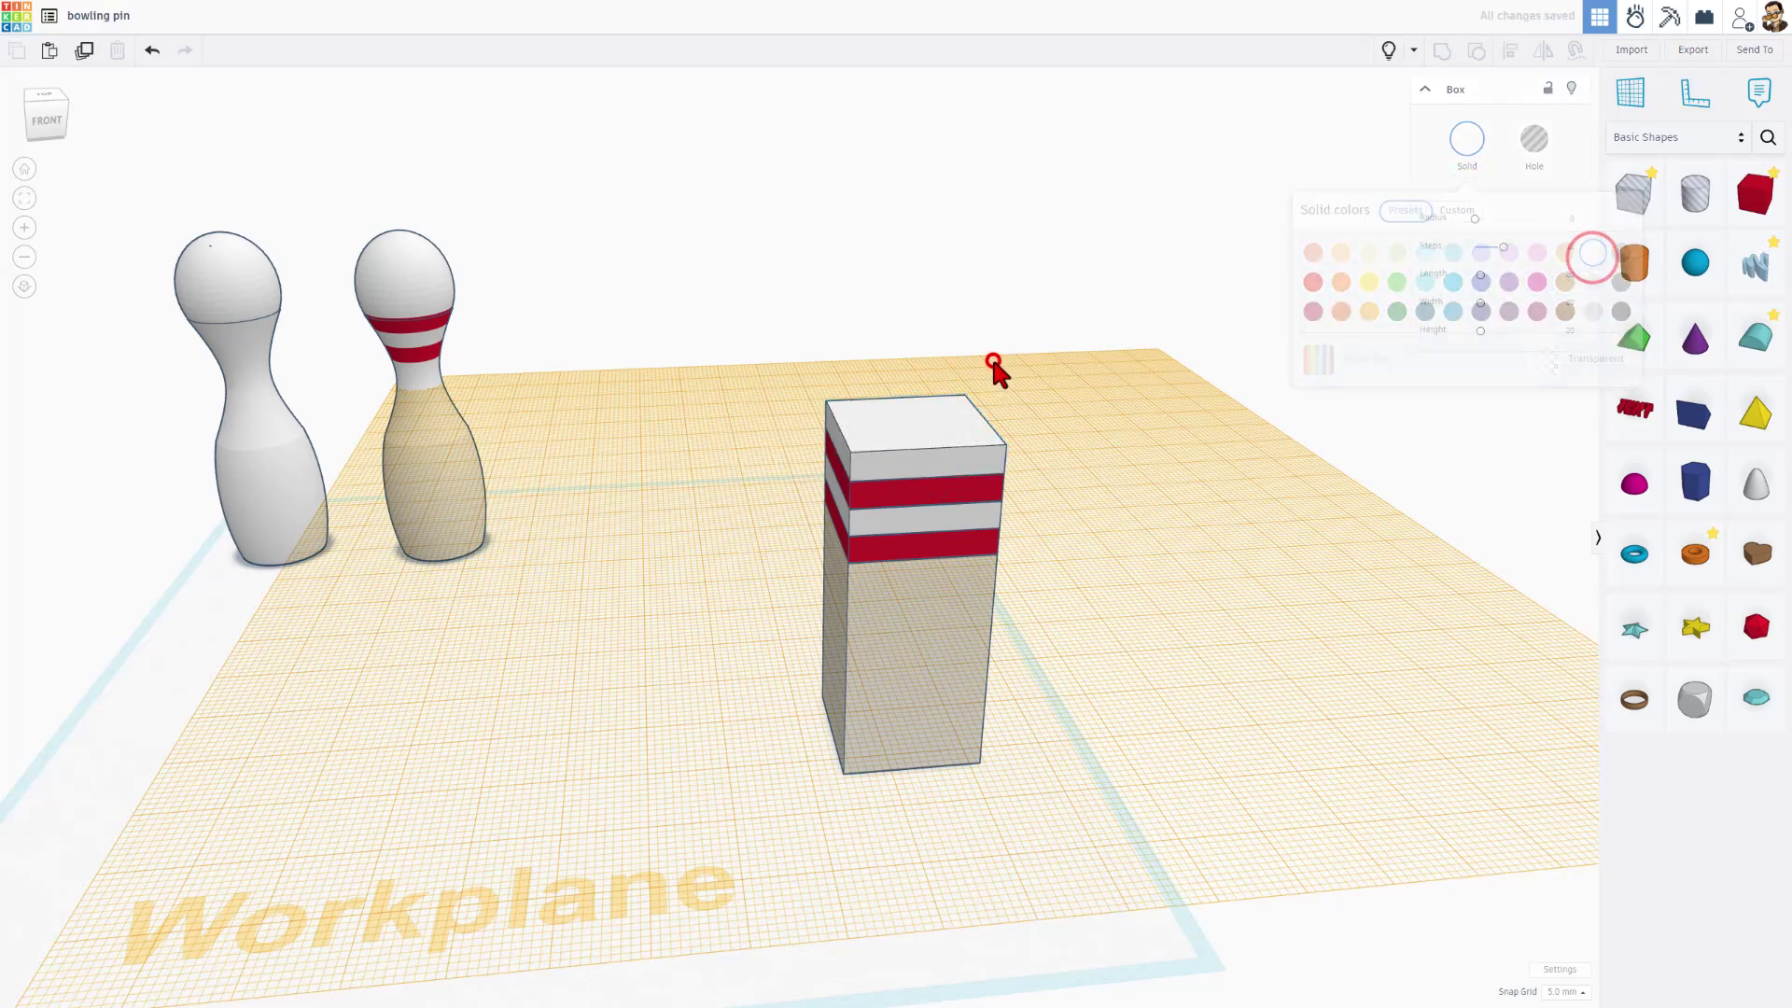
- Temporarily hide the transparent hole box, stretch the white top box to 25.00 tall, then show everything
click(1390, 53)
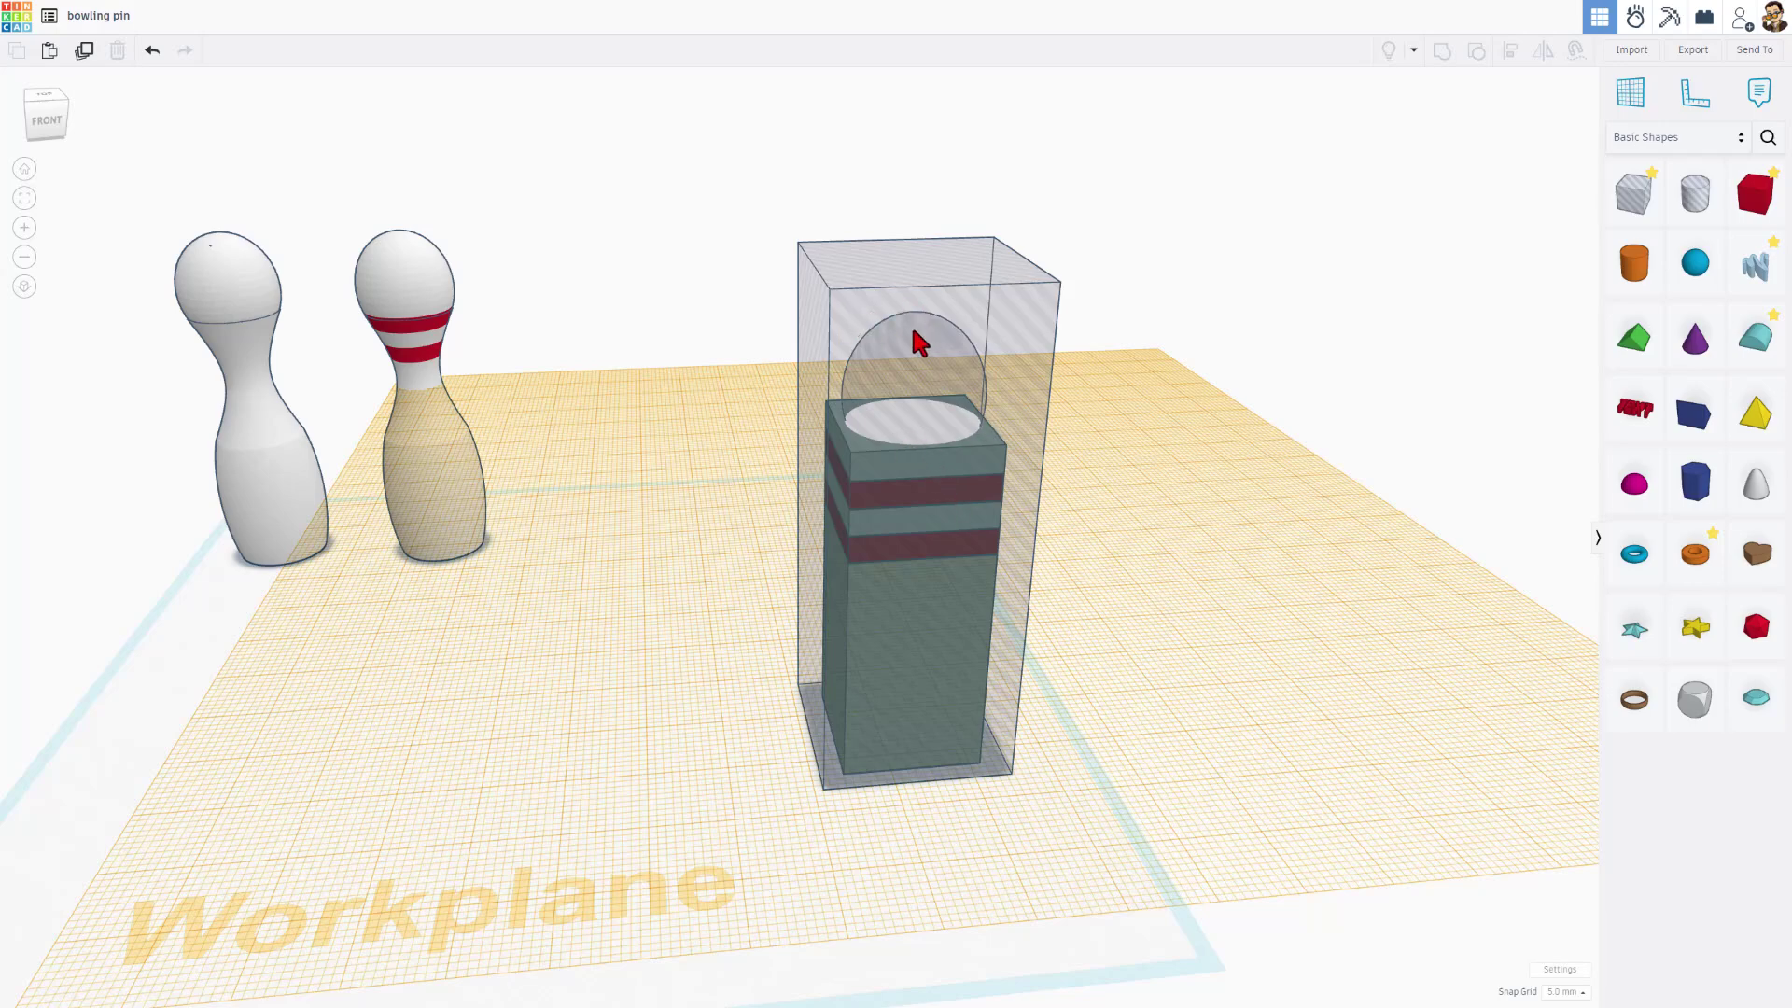
click(921, 289)
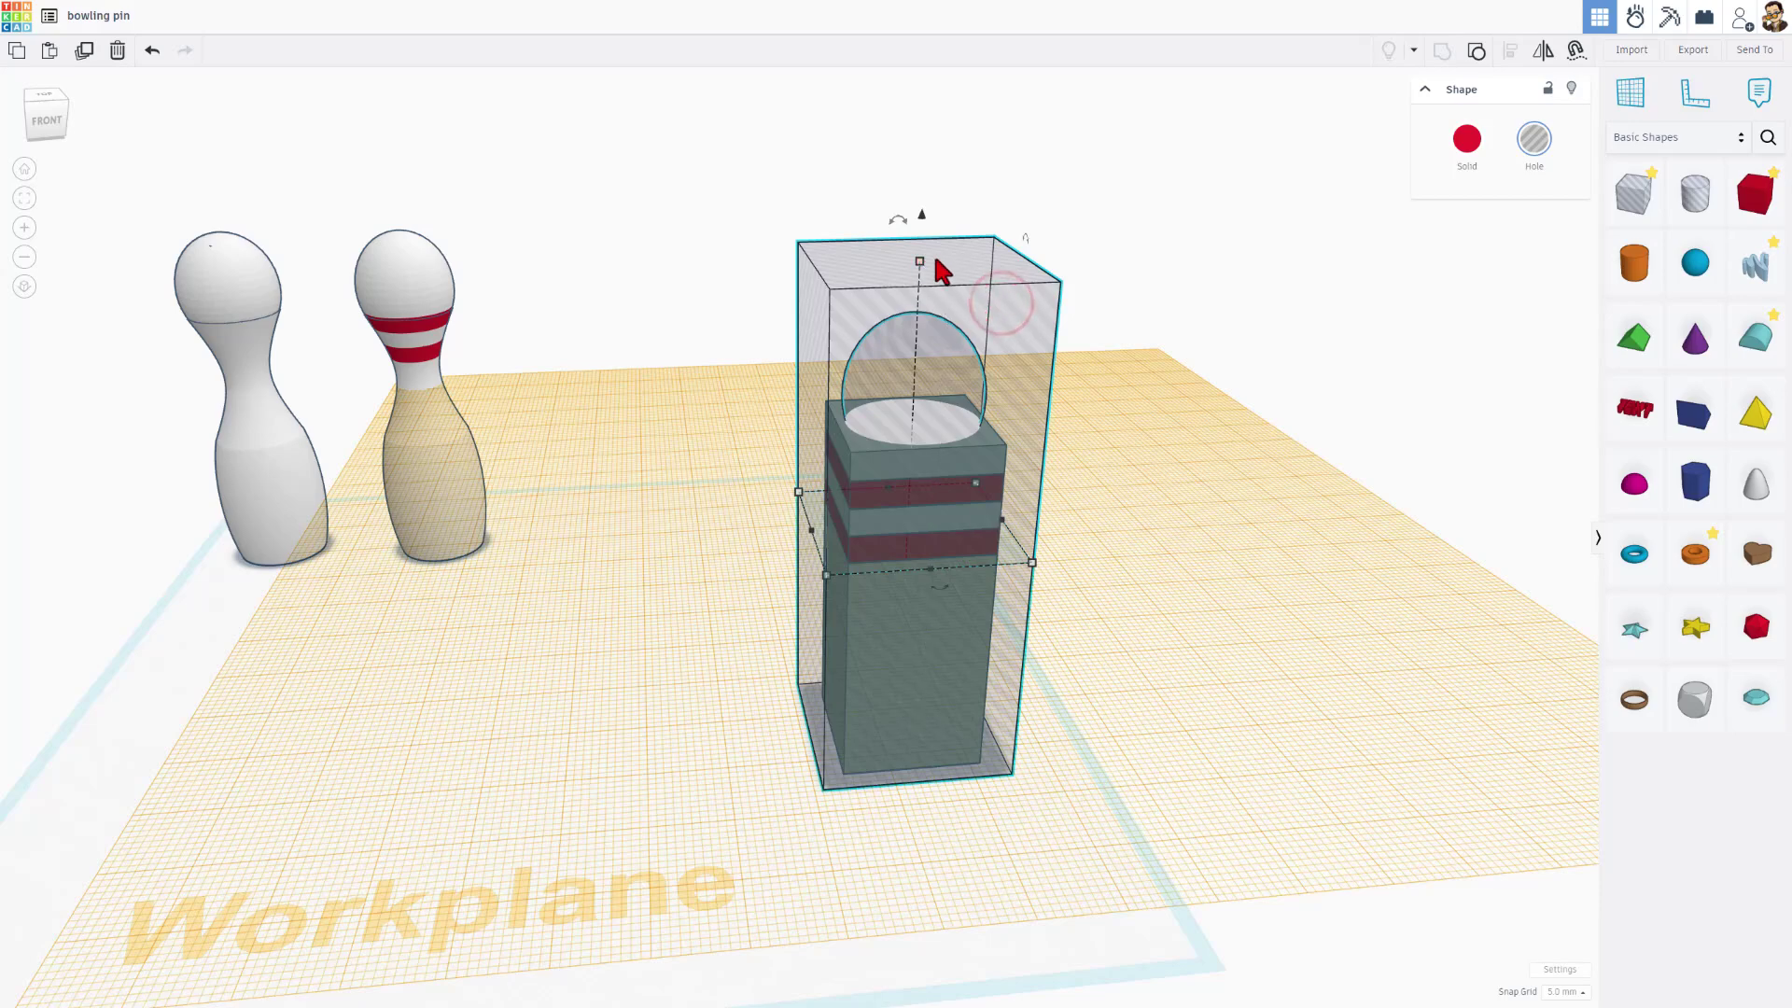
click(1570, 89)
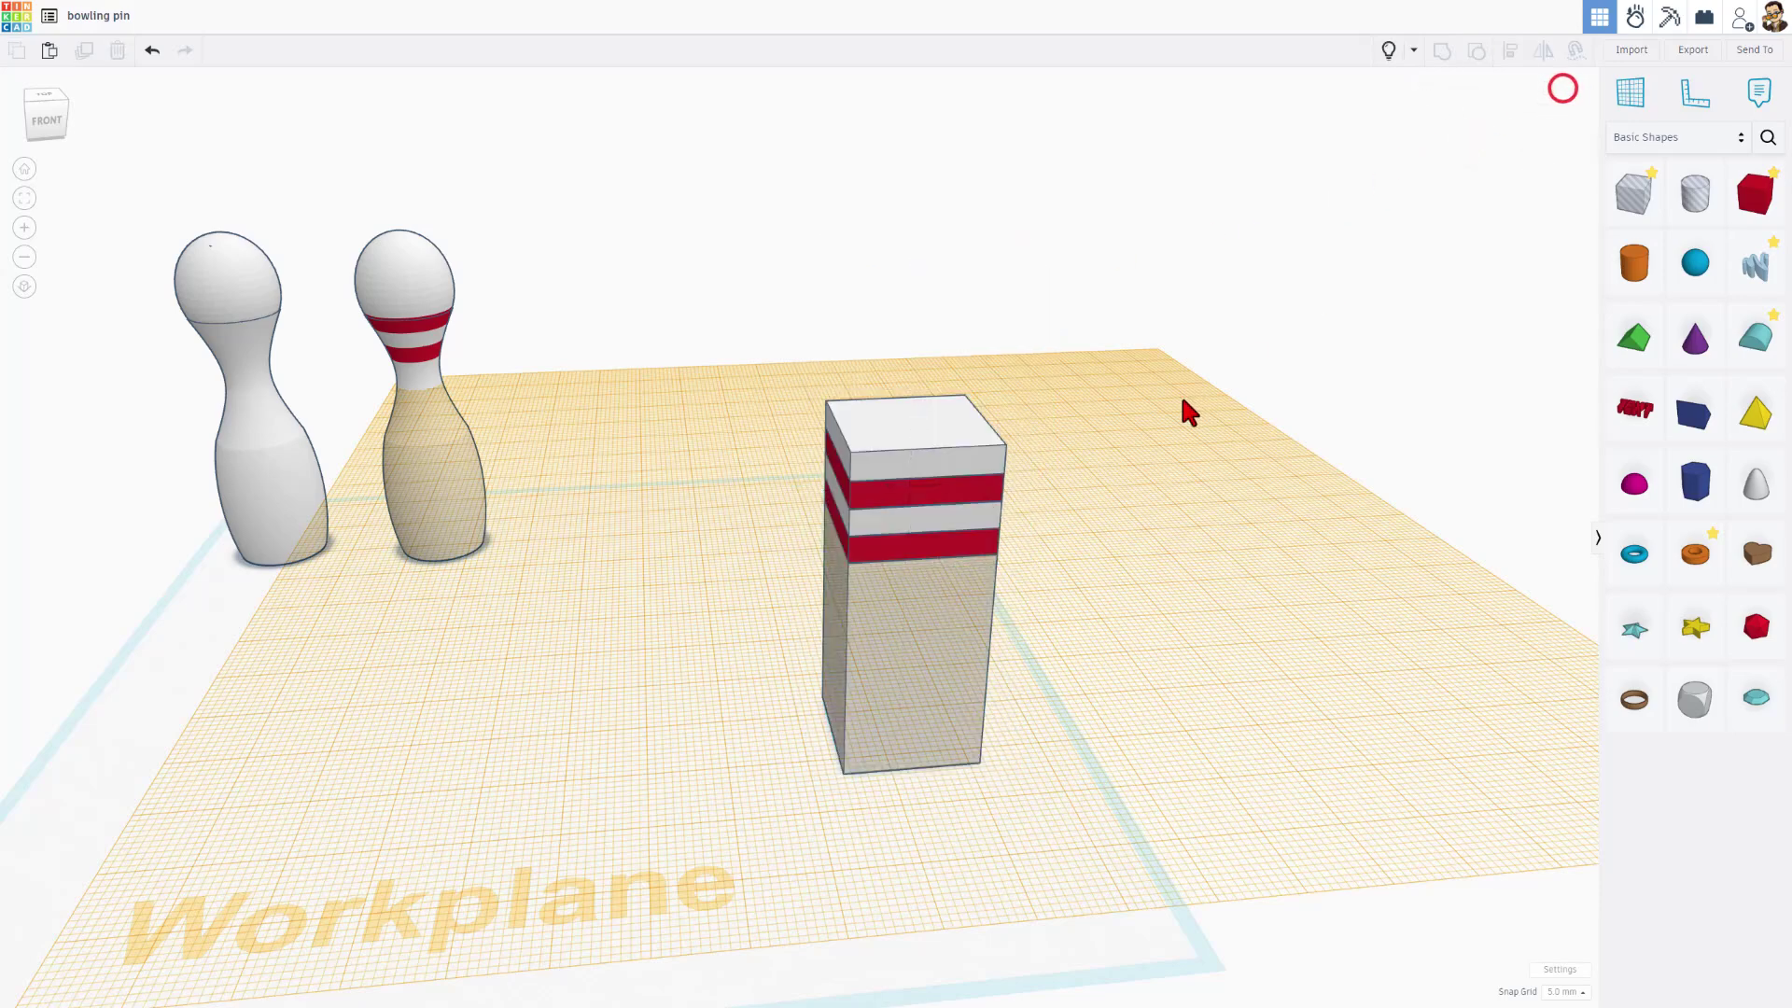
click(924, 425)
drag(914, 421, 915, 308)
click(1390, 51)
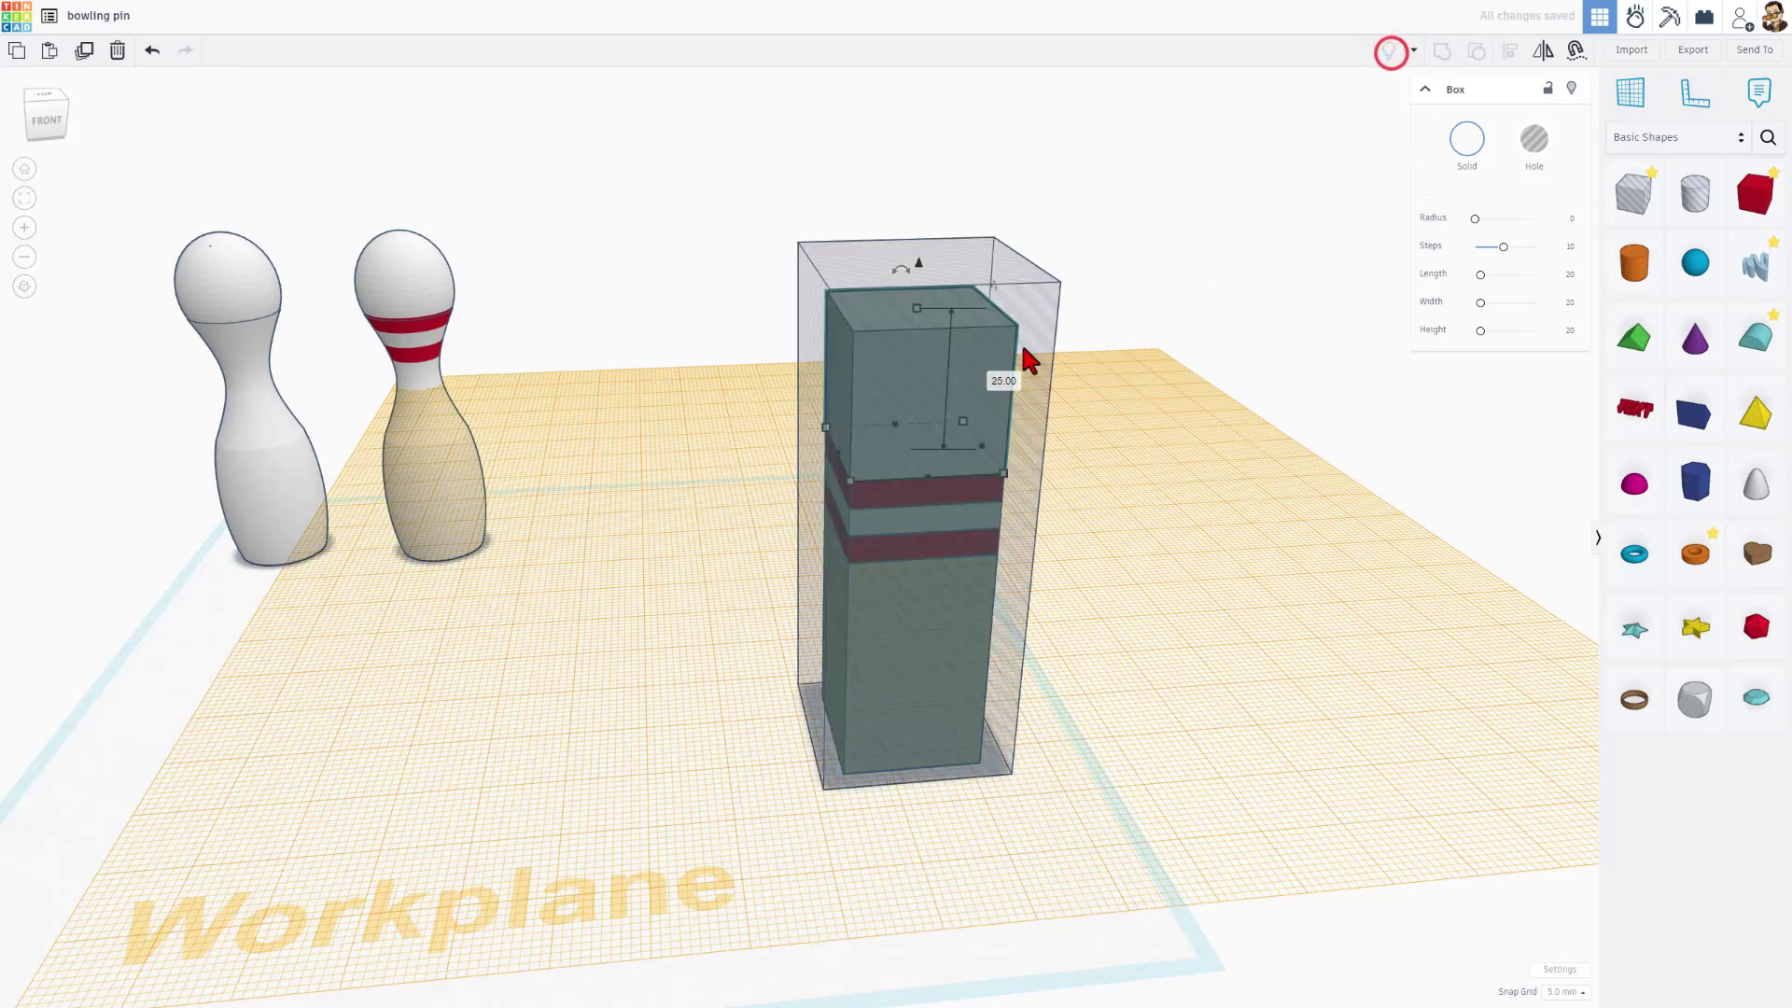
right_drag(1013, 350, 936, 322)
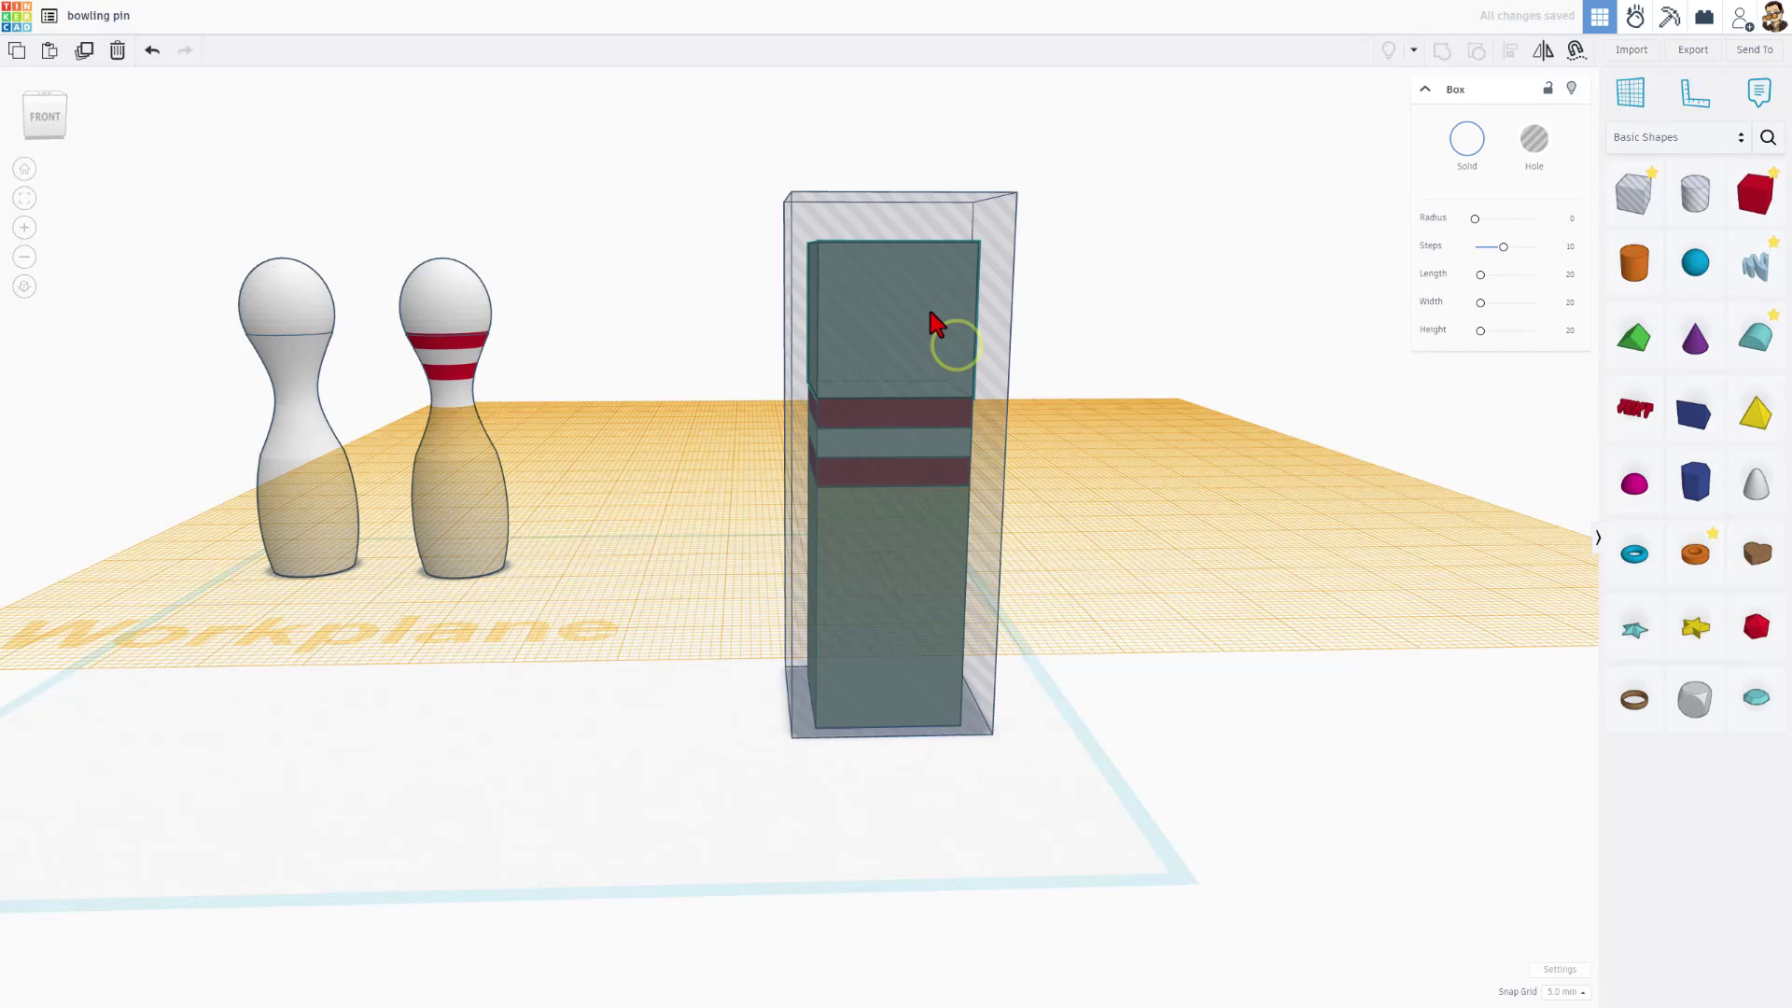
- Return the workplane to the main grid
click(1210, 382)
key(w)
right_drag(1201, 411, 657, 551)
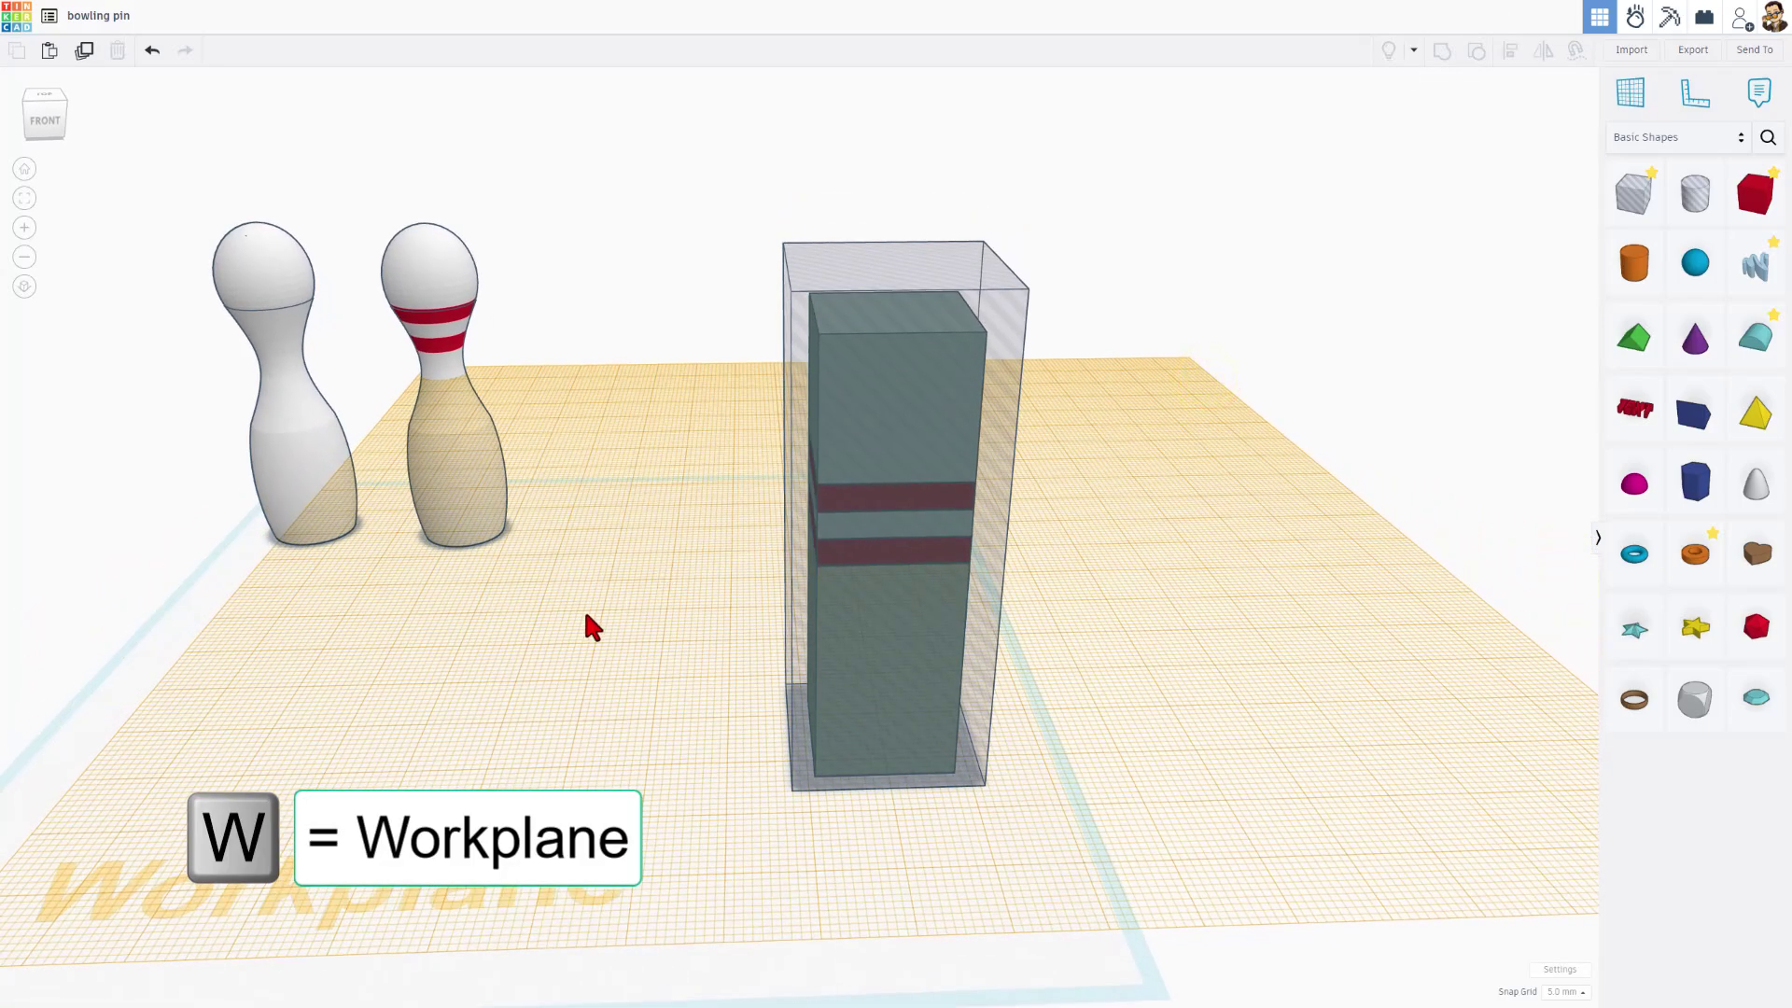
click(625, 672)
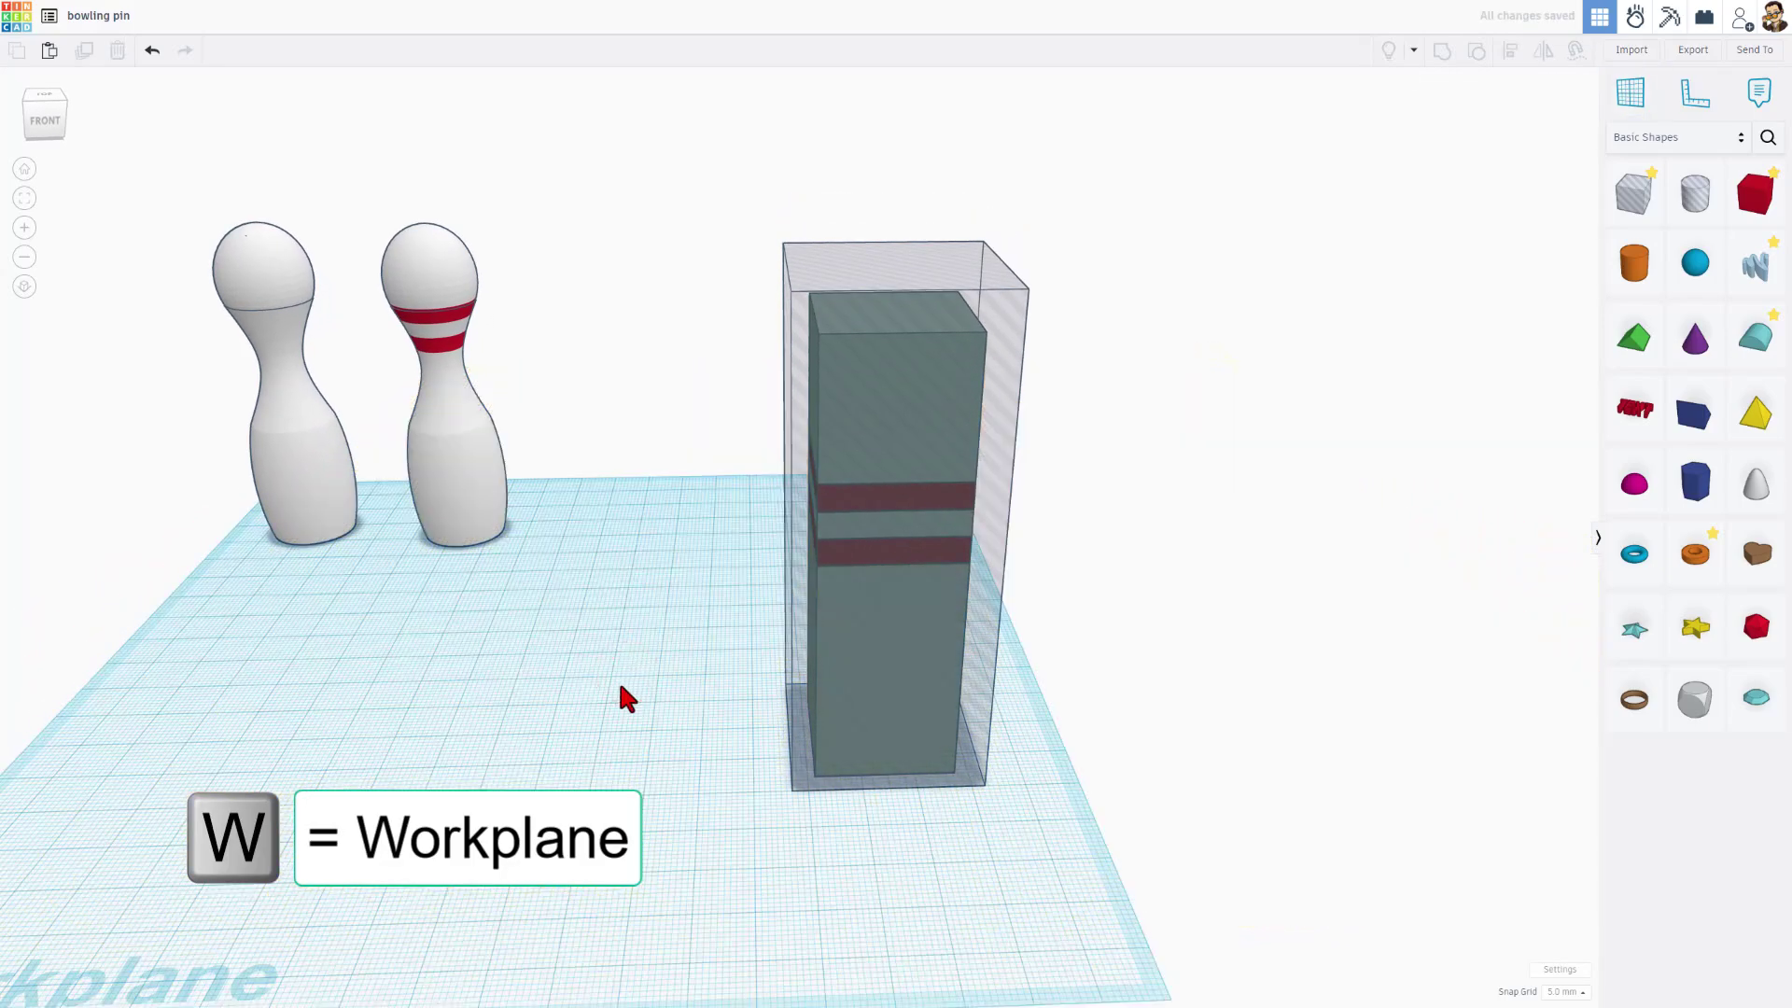
- Group the six pieces into one pin and set its colour to Multicolor
drag(668, 285, 1031, 796)
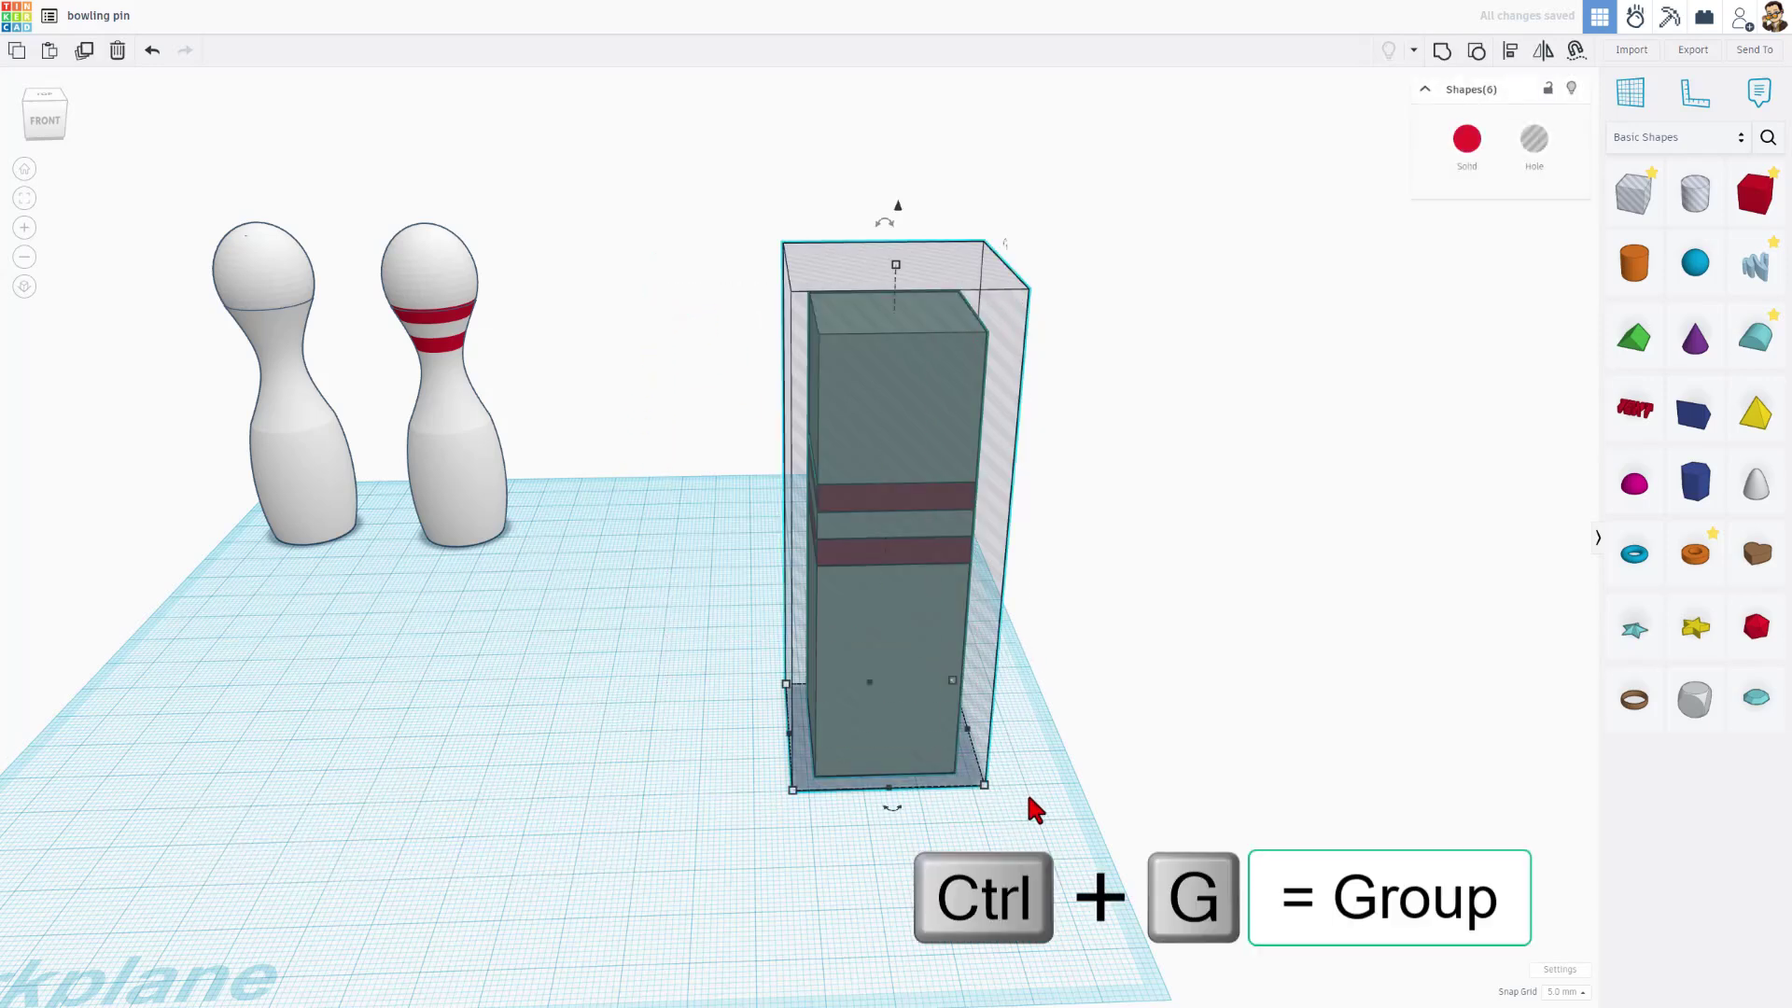
key(ctrl+g)
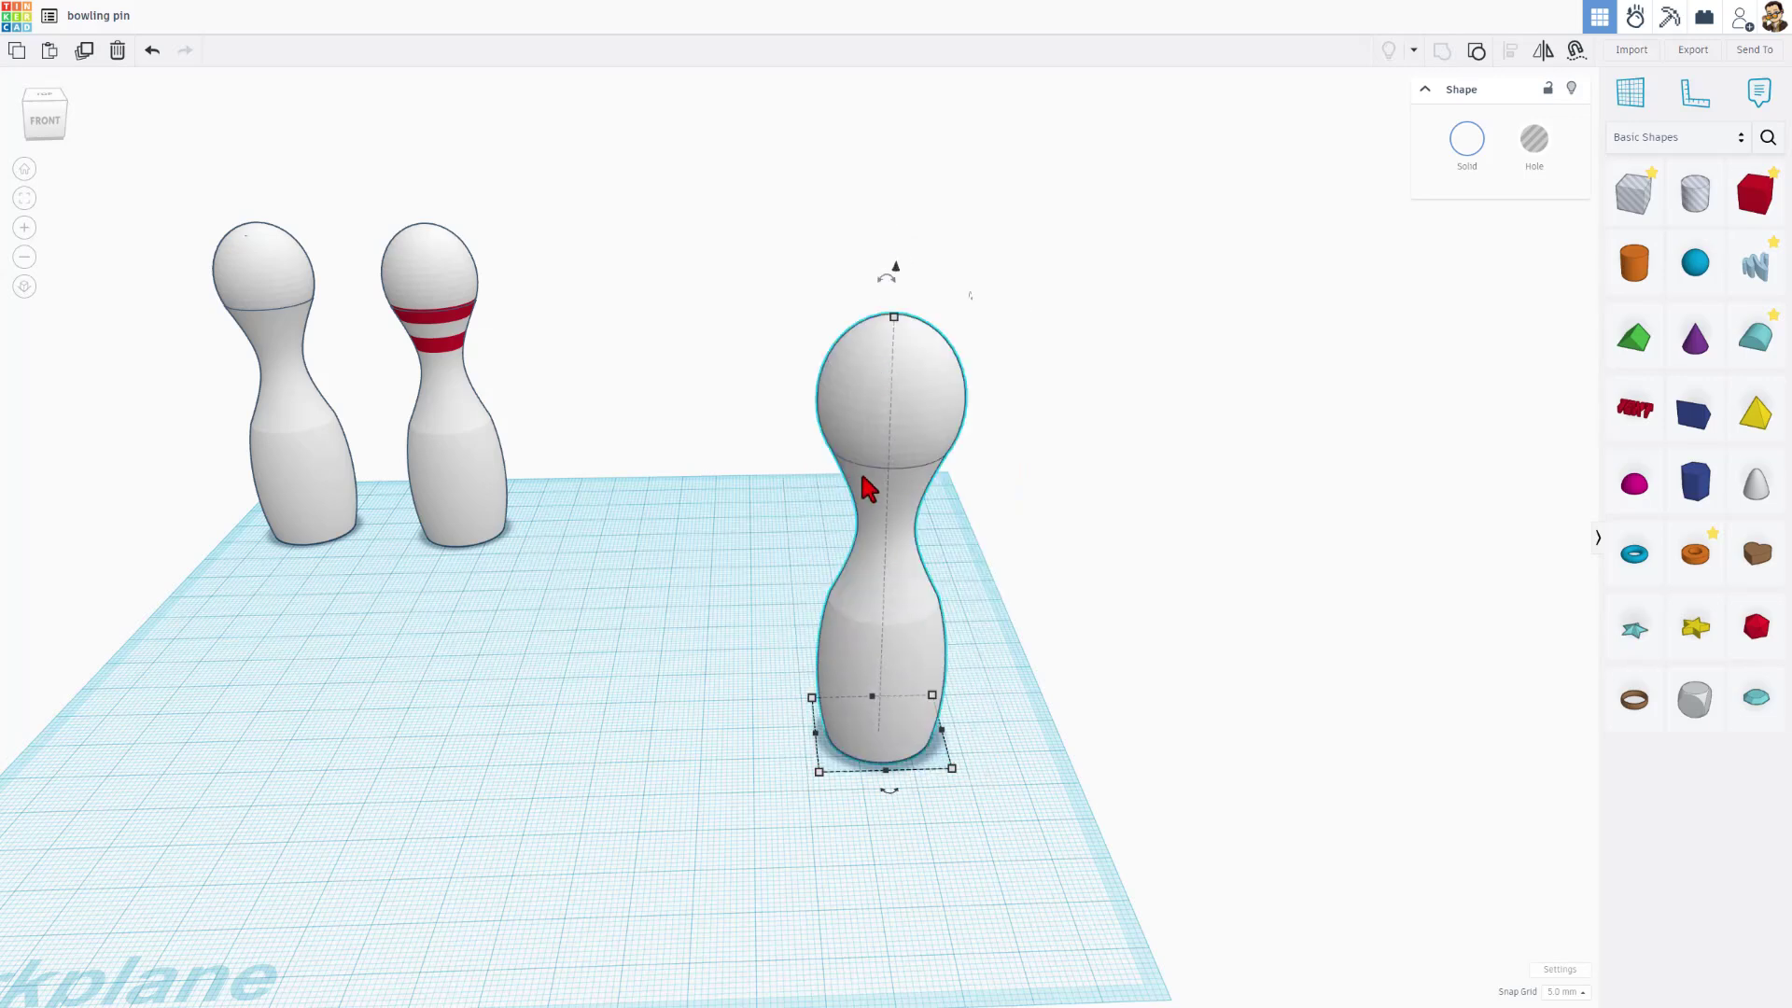
click(882, 423)
click(1467, 142)
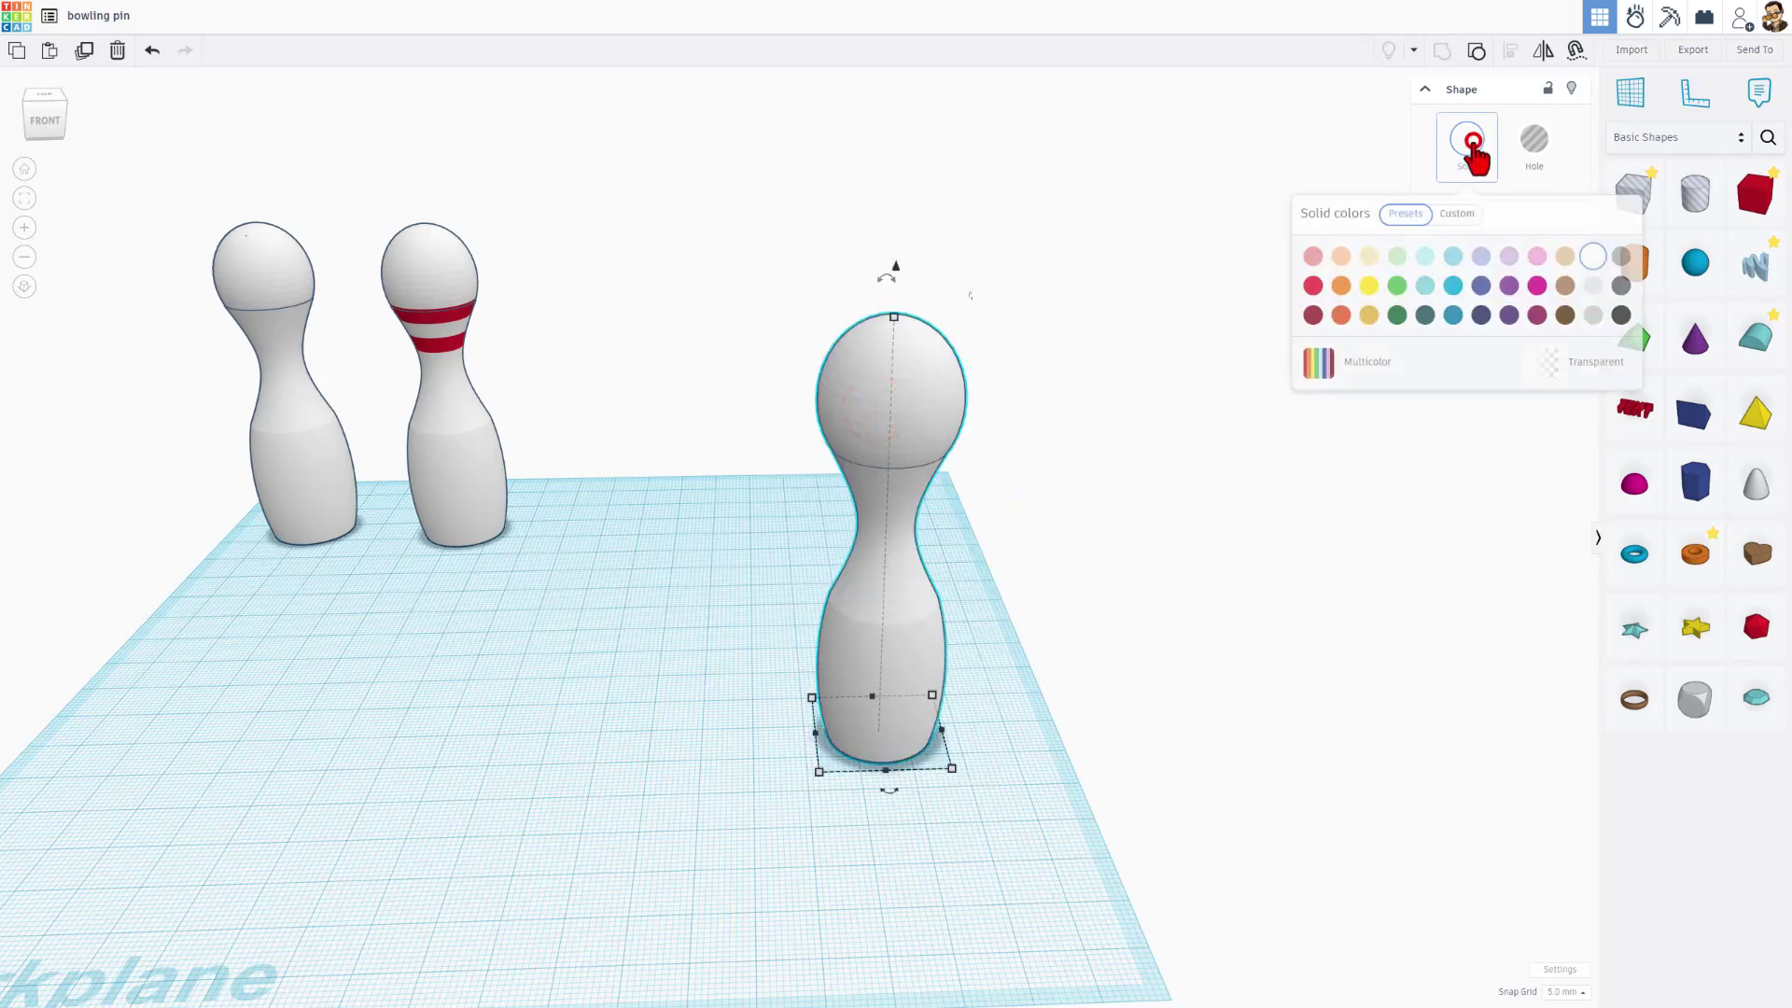
click(1318, 364)
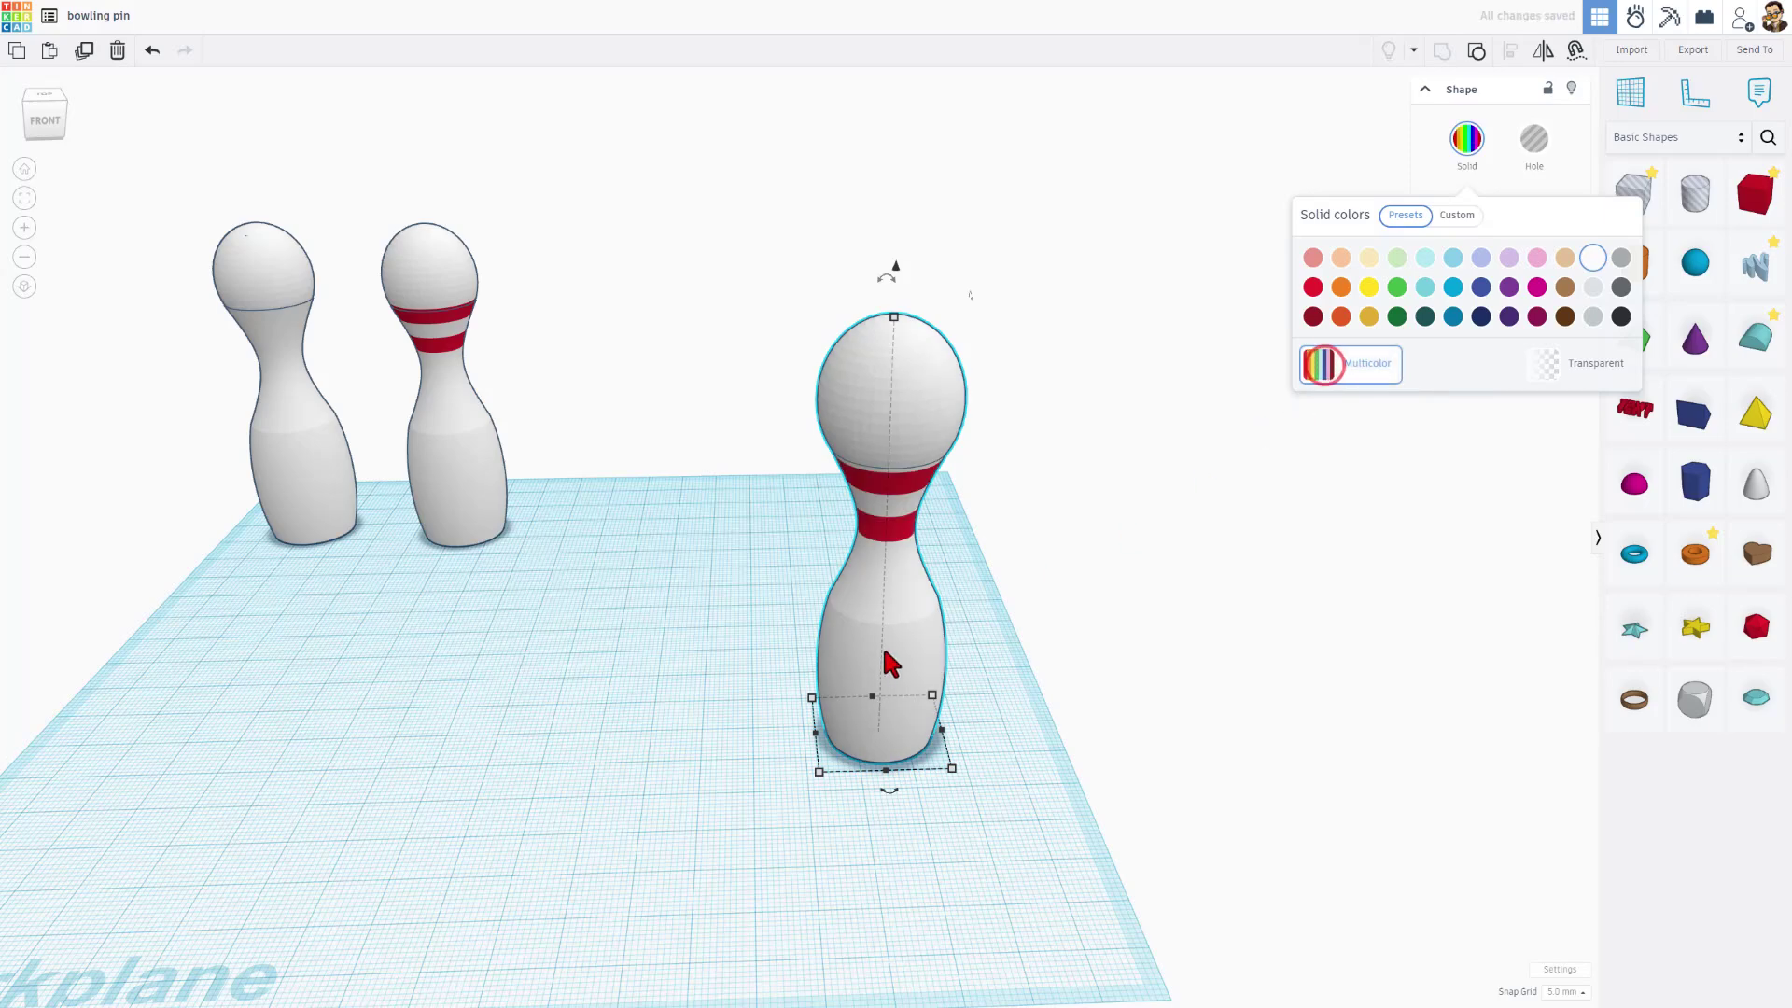
right_drag(899, 656, 516, 608)
- Delete the two older pins, keeping only the striped one
click(374, 508)
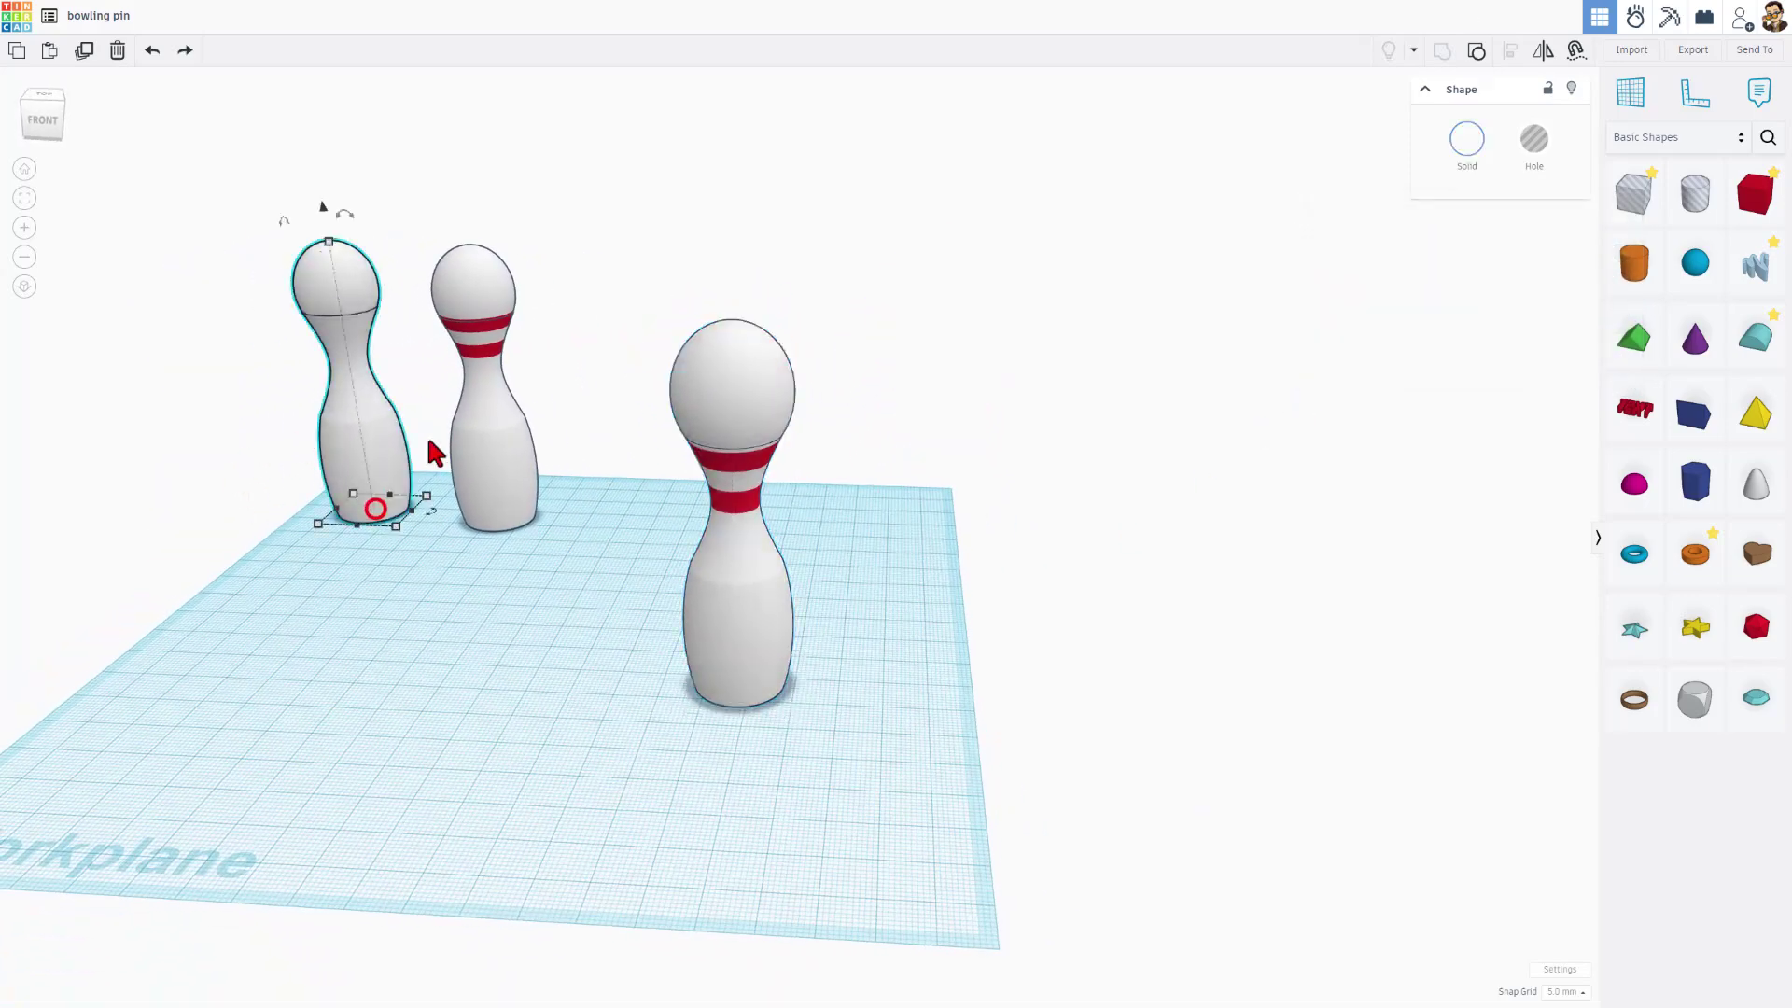
drag(591, 212, 347, 431)
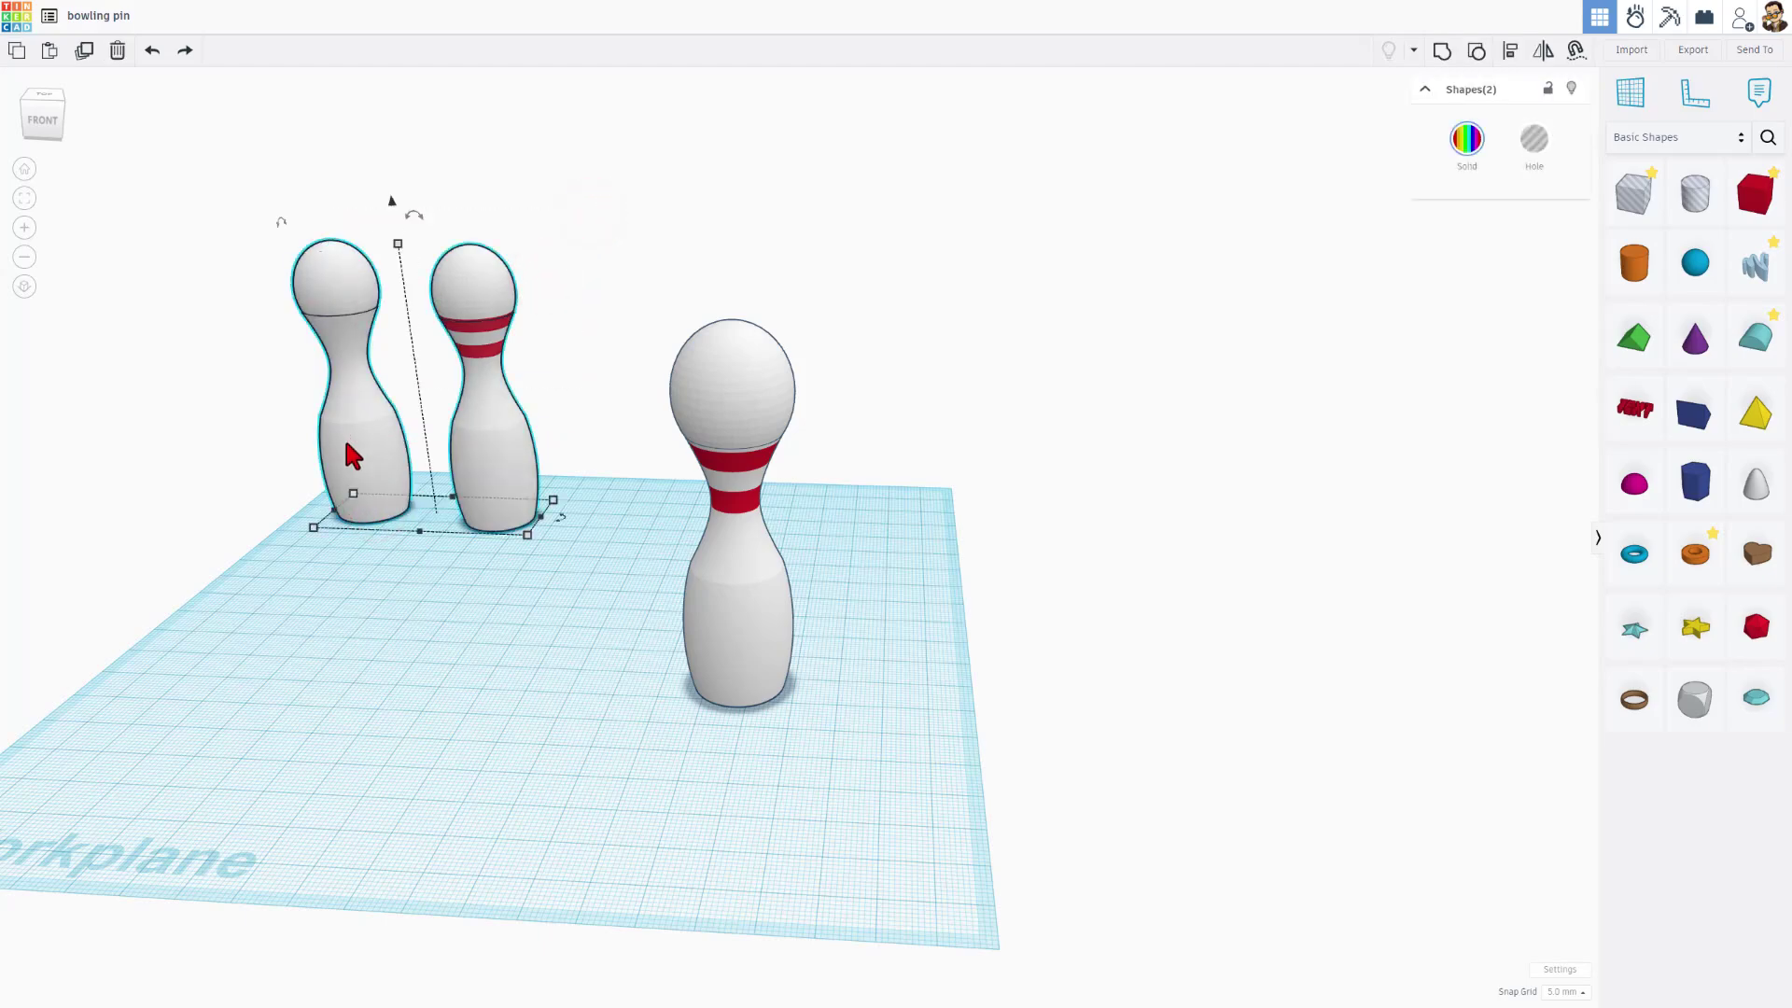
key(Delete)
right_drag(519, 705, 579, 730)
- Duplicate the striped pin, offsetting copies back and right along the right side
click(732, 686)
key(ctrl+d)
key(Up)
key(Up)
key(Up)
key(Up)
key(Up)
key(Up)
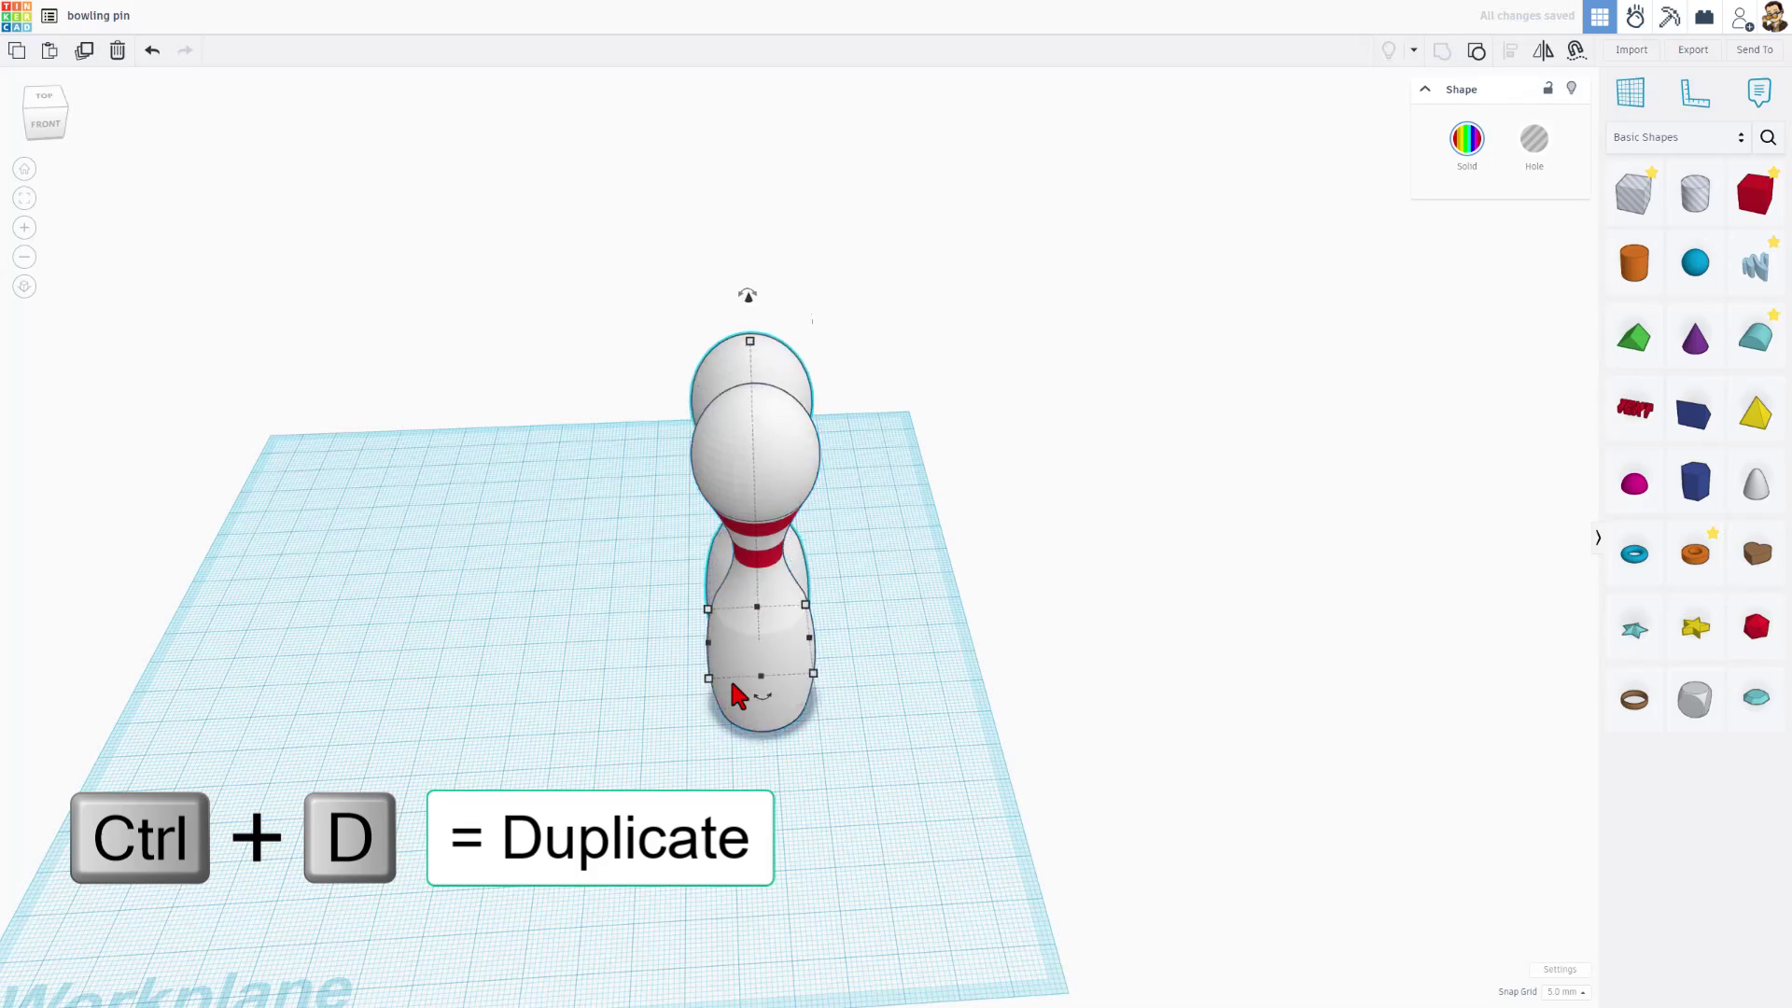
key(Right)
key(Right)
key(Right)
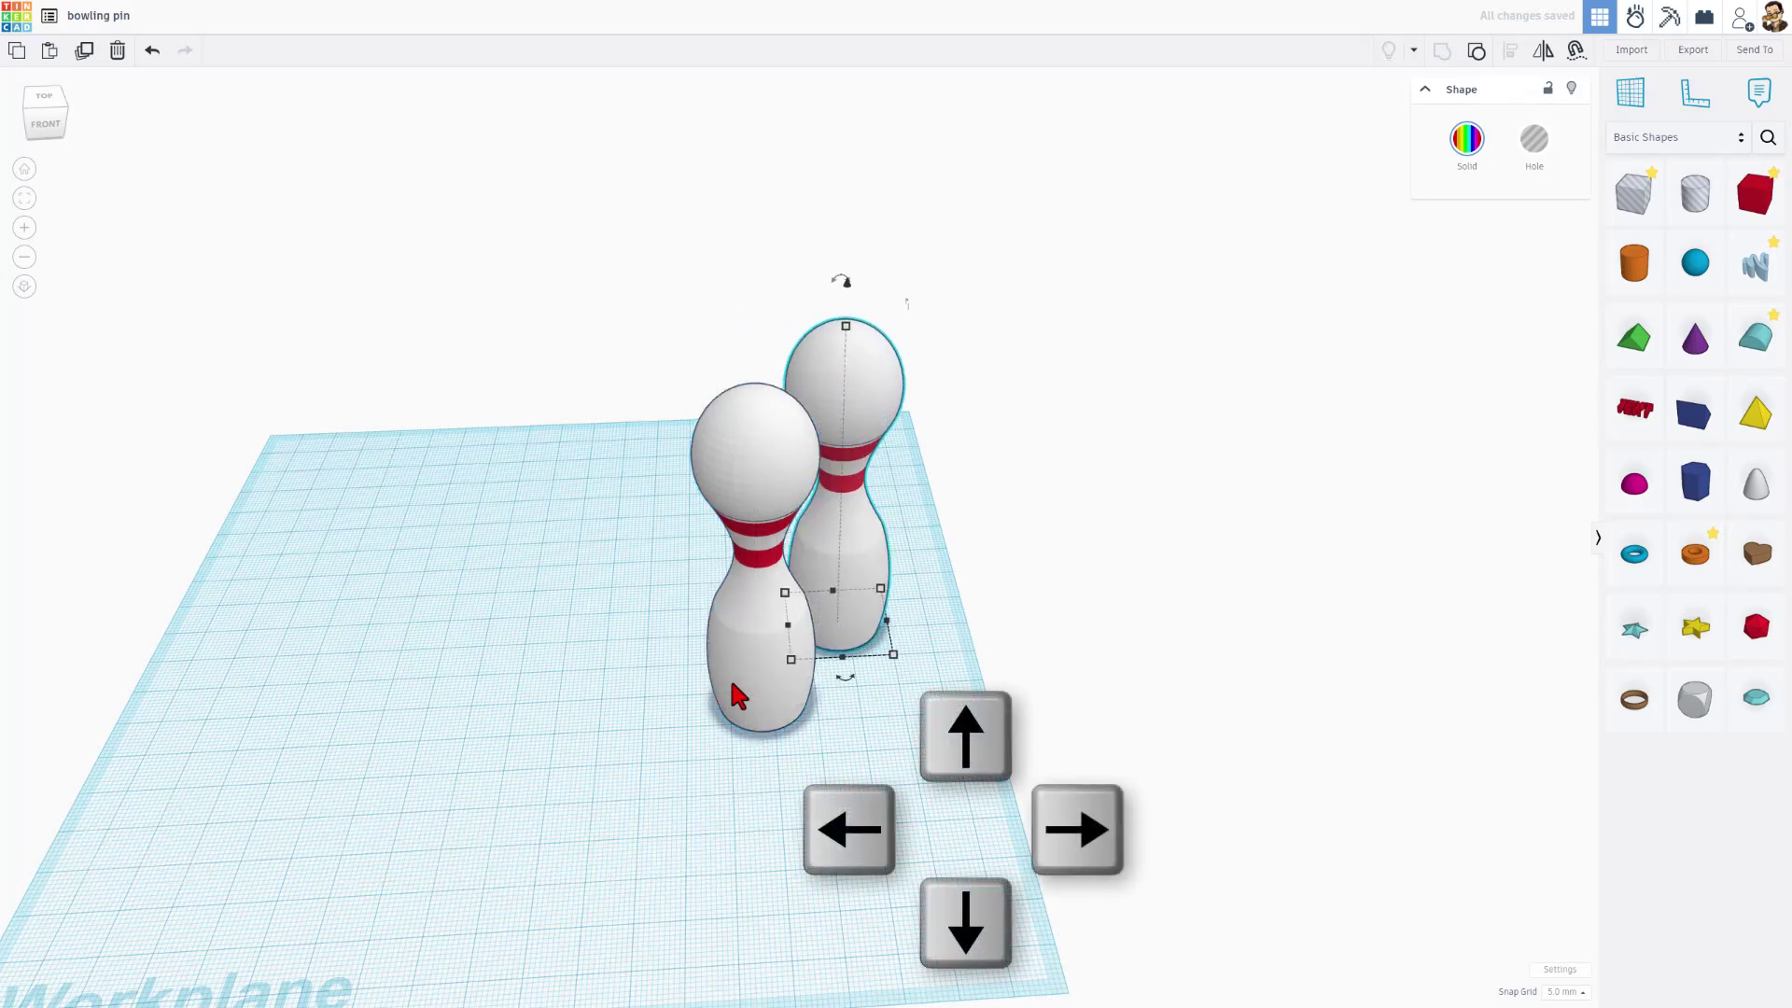
key(ctrl+d)
key(ctrl+d)
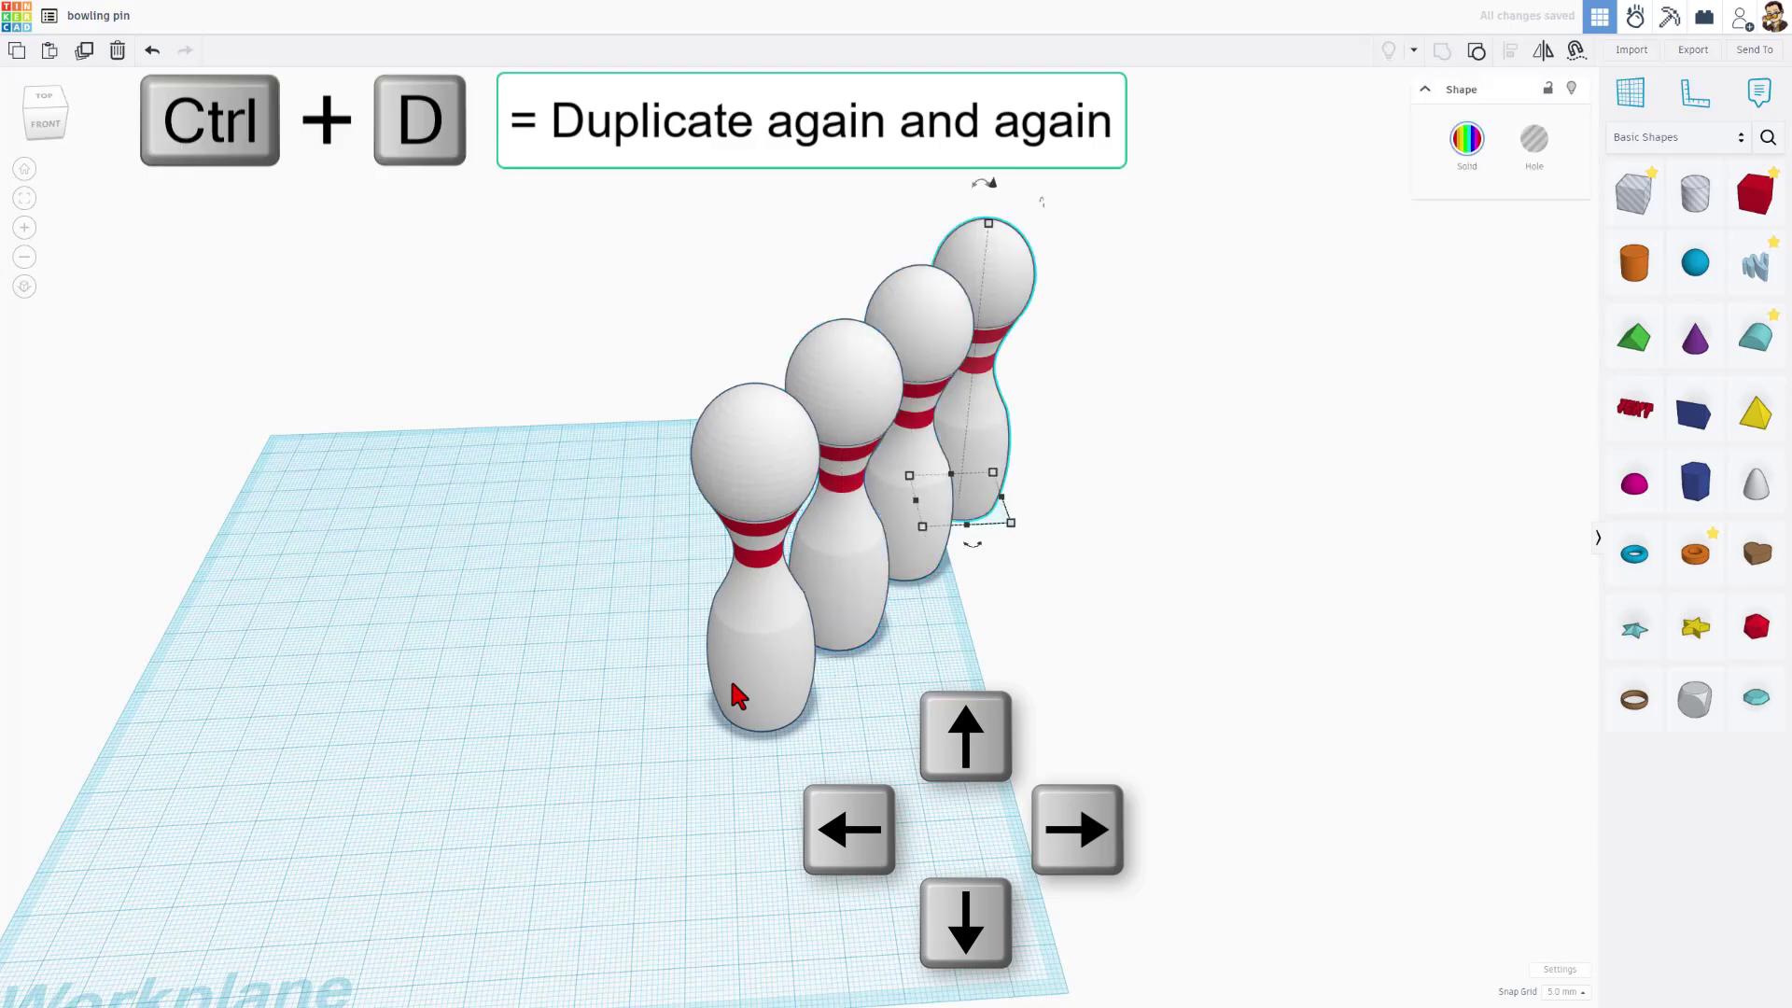
right_drag(1273, 441, 1017, 550)
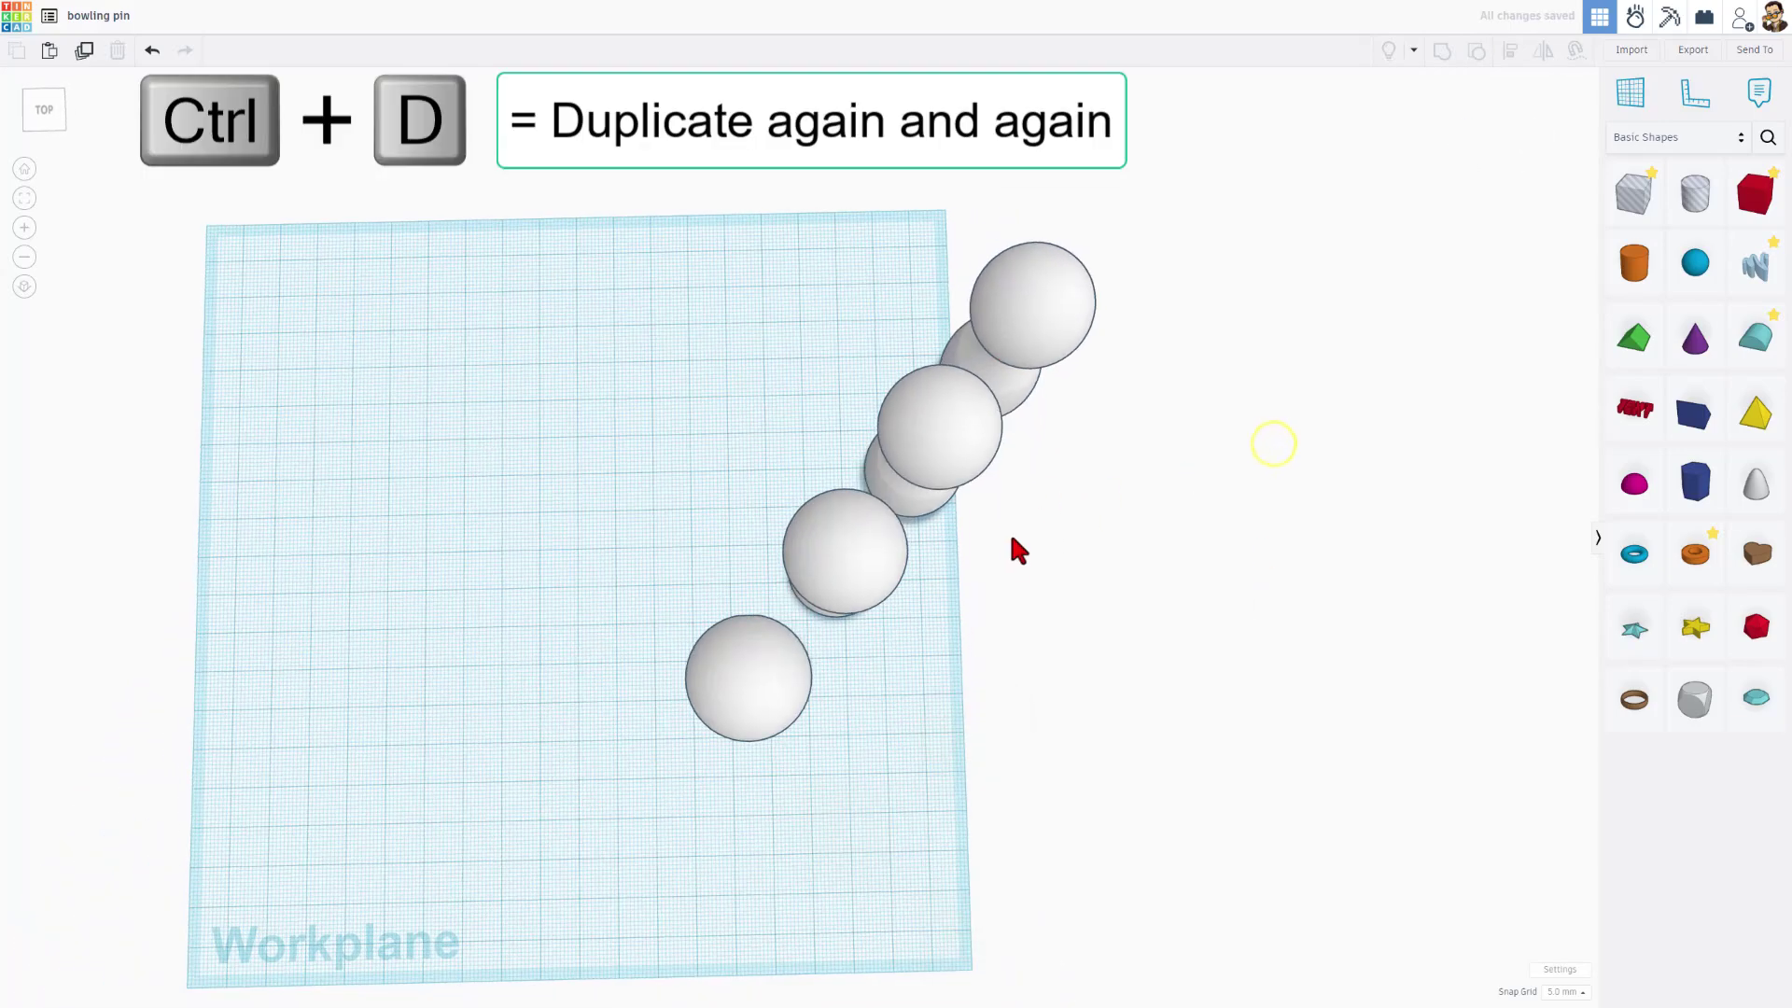
- Duplicate the front pin, stepping copies back and left up the left side
click(756, 686)
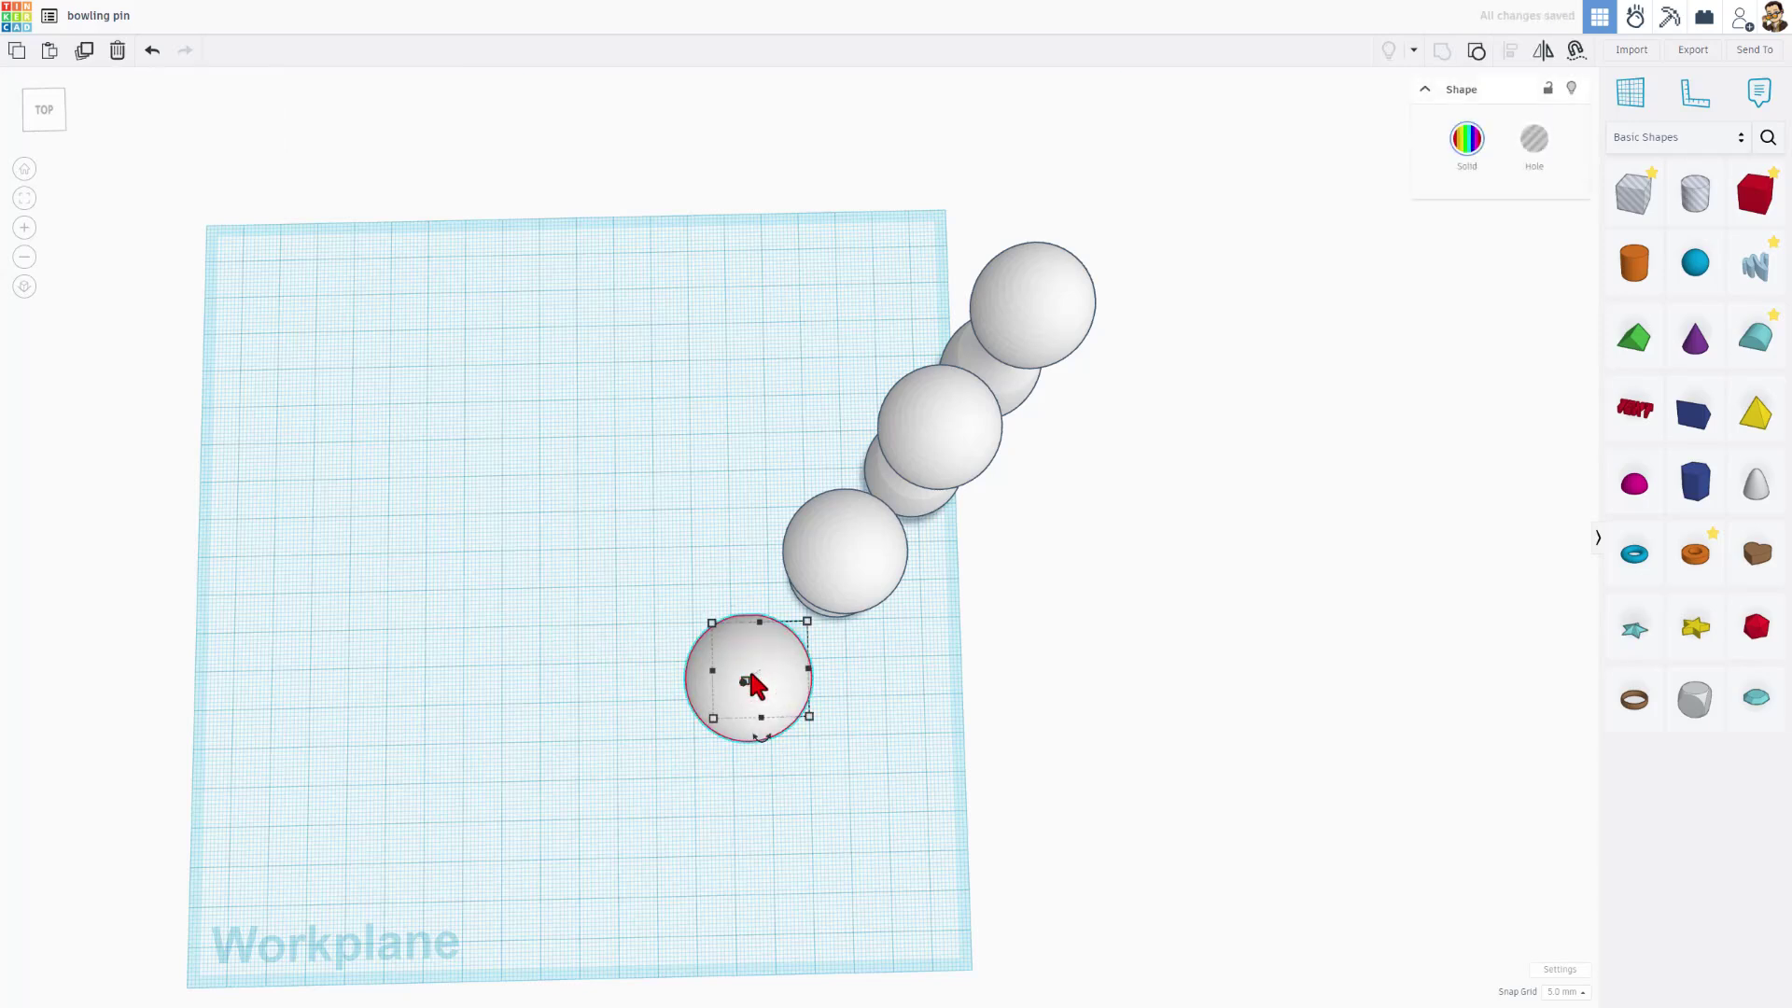
key(ctrl+d)
key(Up)
key(Up)
key(Up)
key(Up)
key(Up)
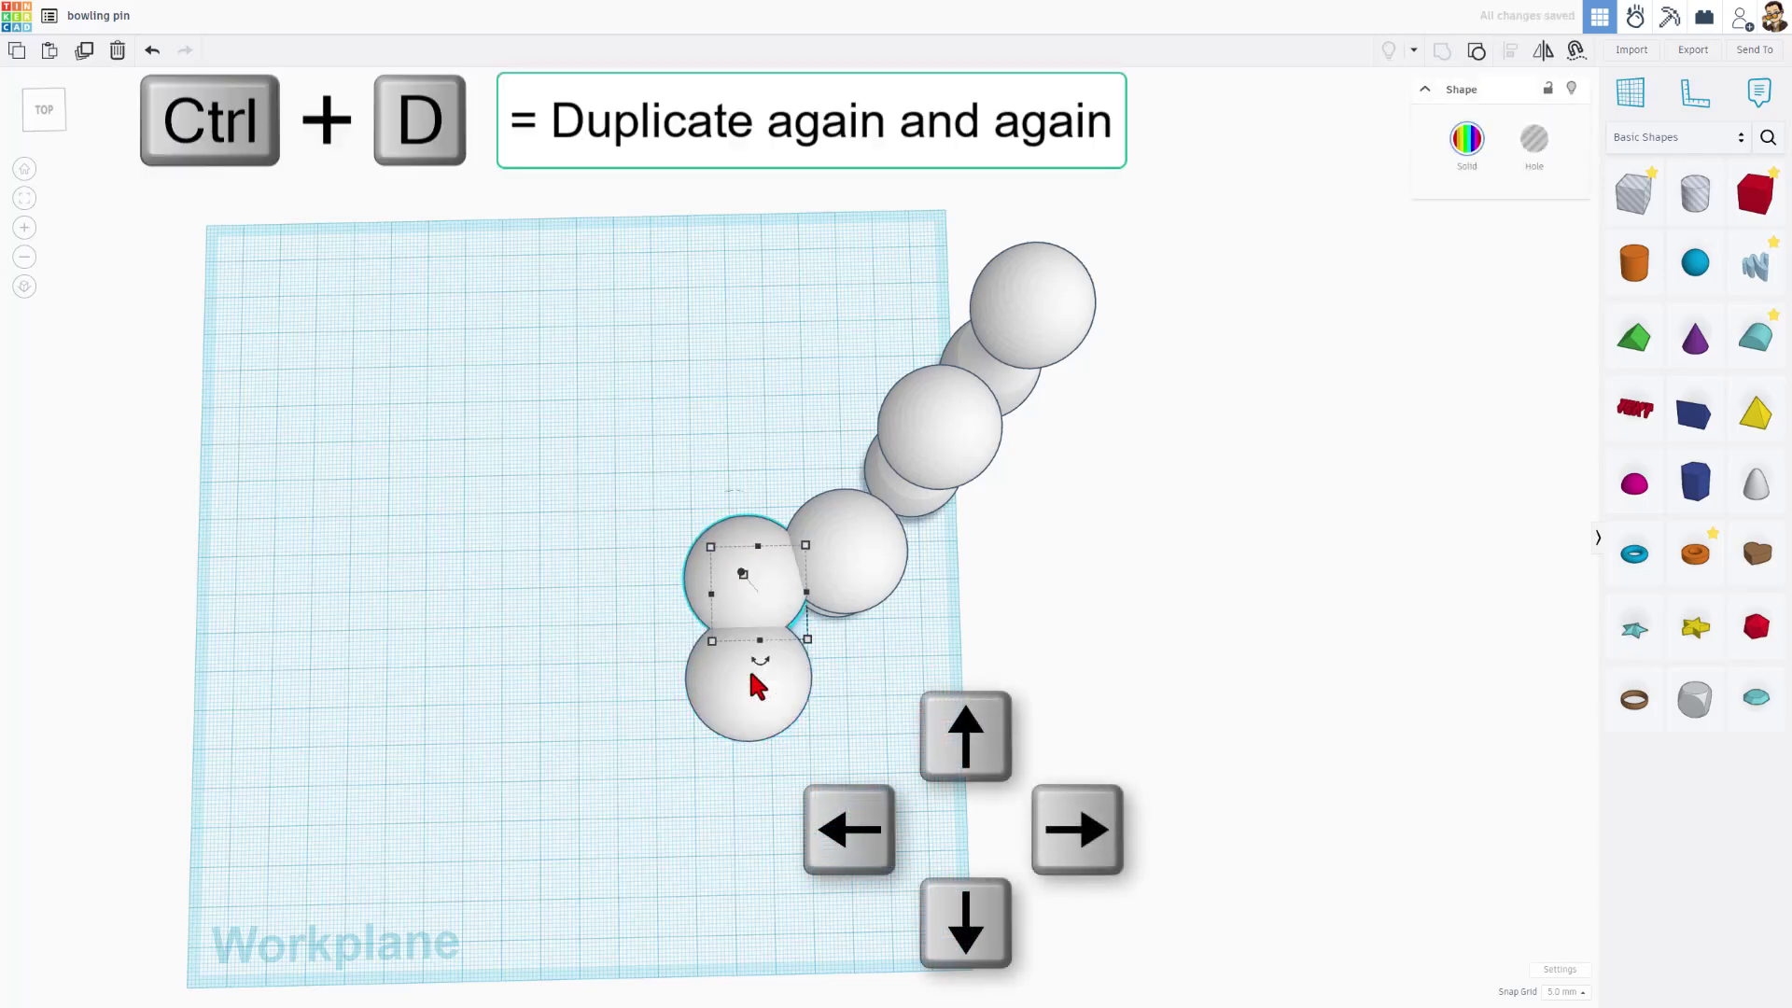
key(Up)
key(Left)
key(Left)
key(Left)
key(Left)
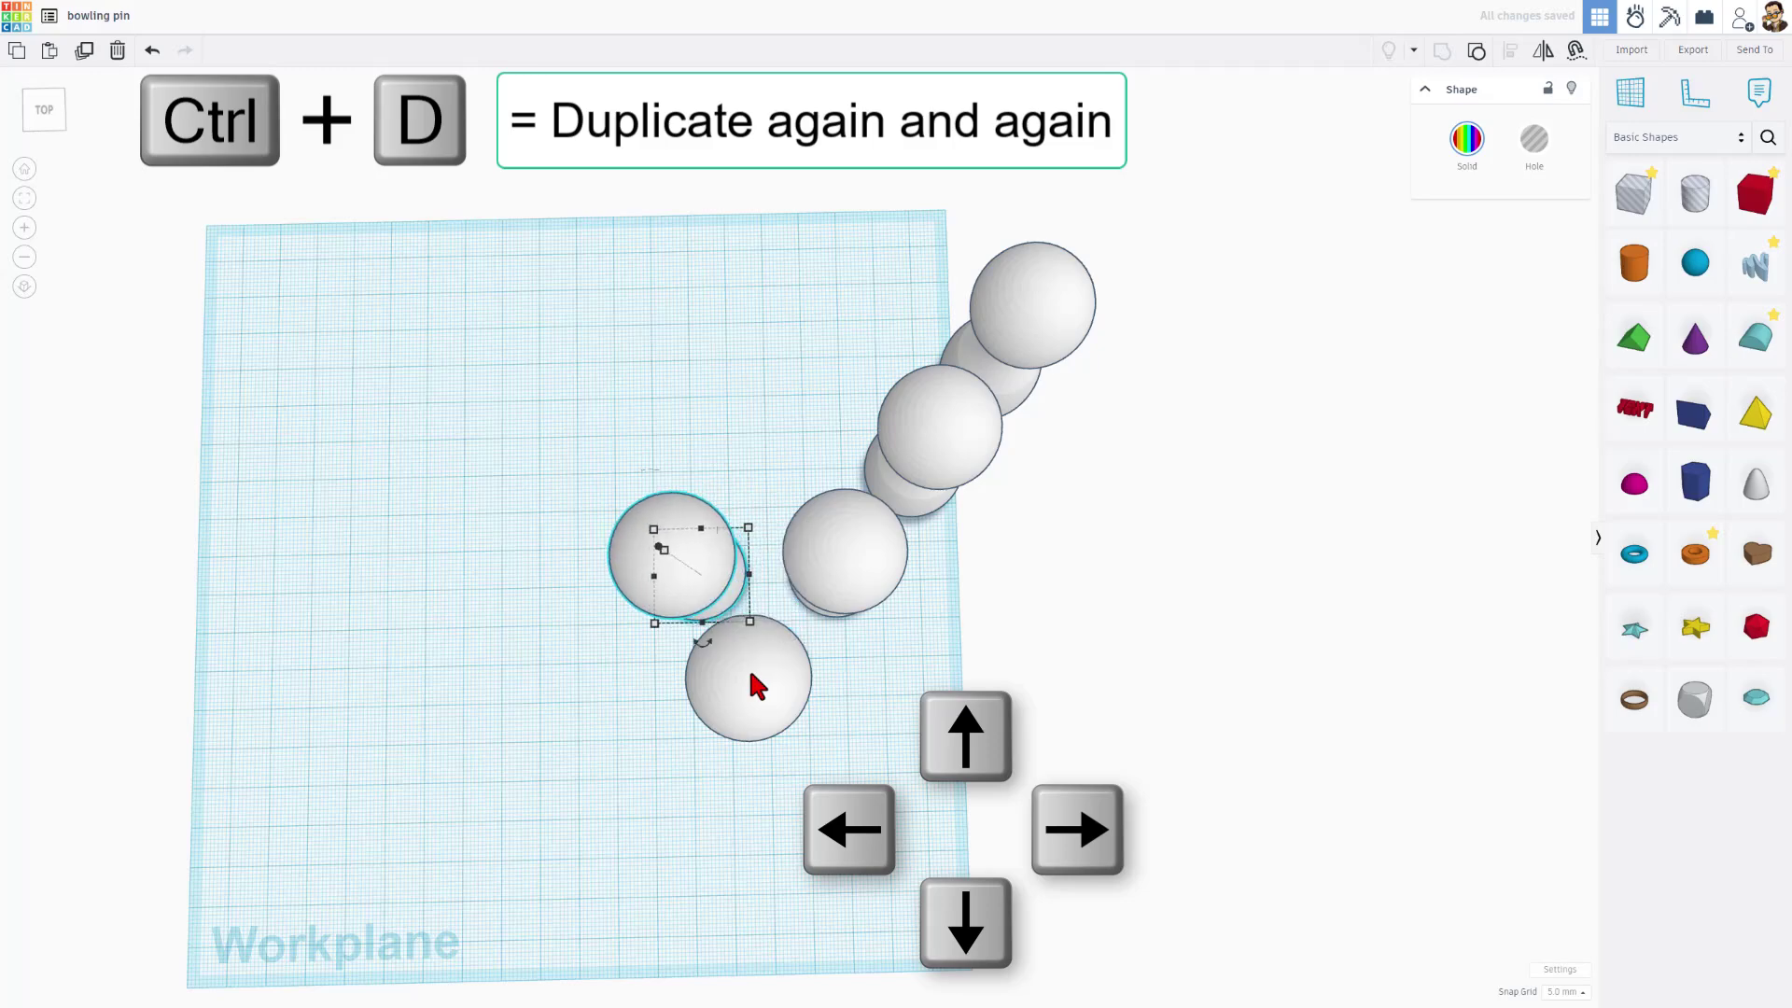
key(ctrl+d)
key(ctrl+d)
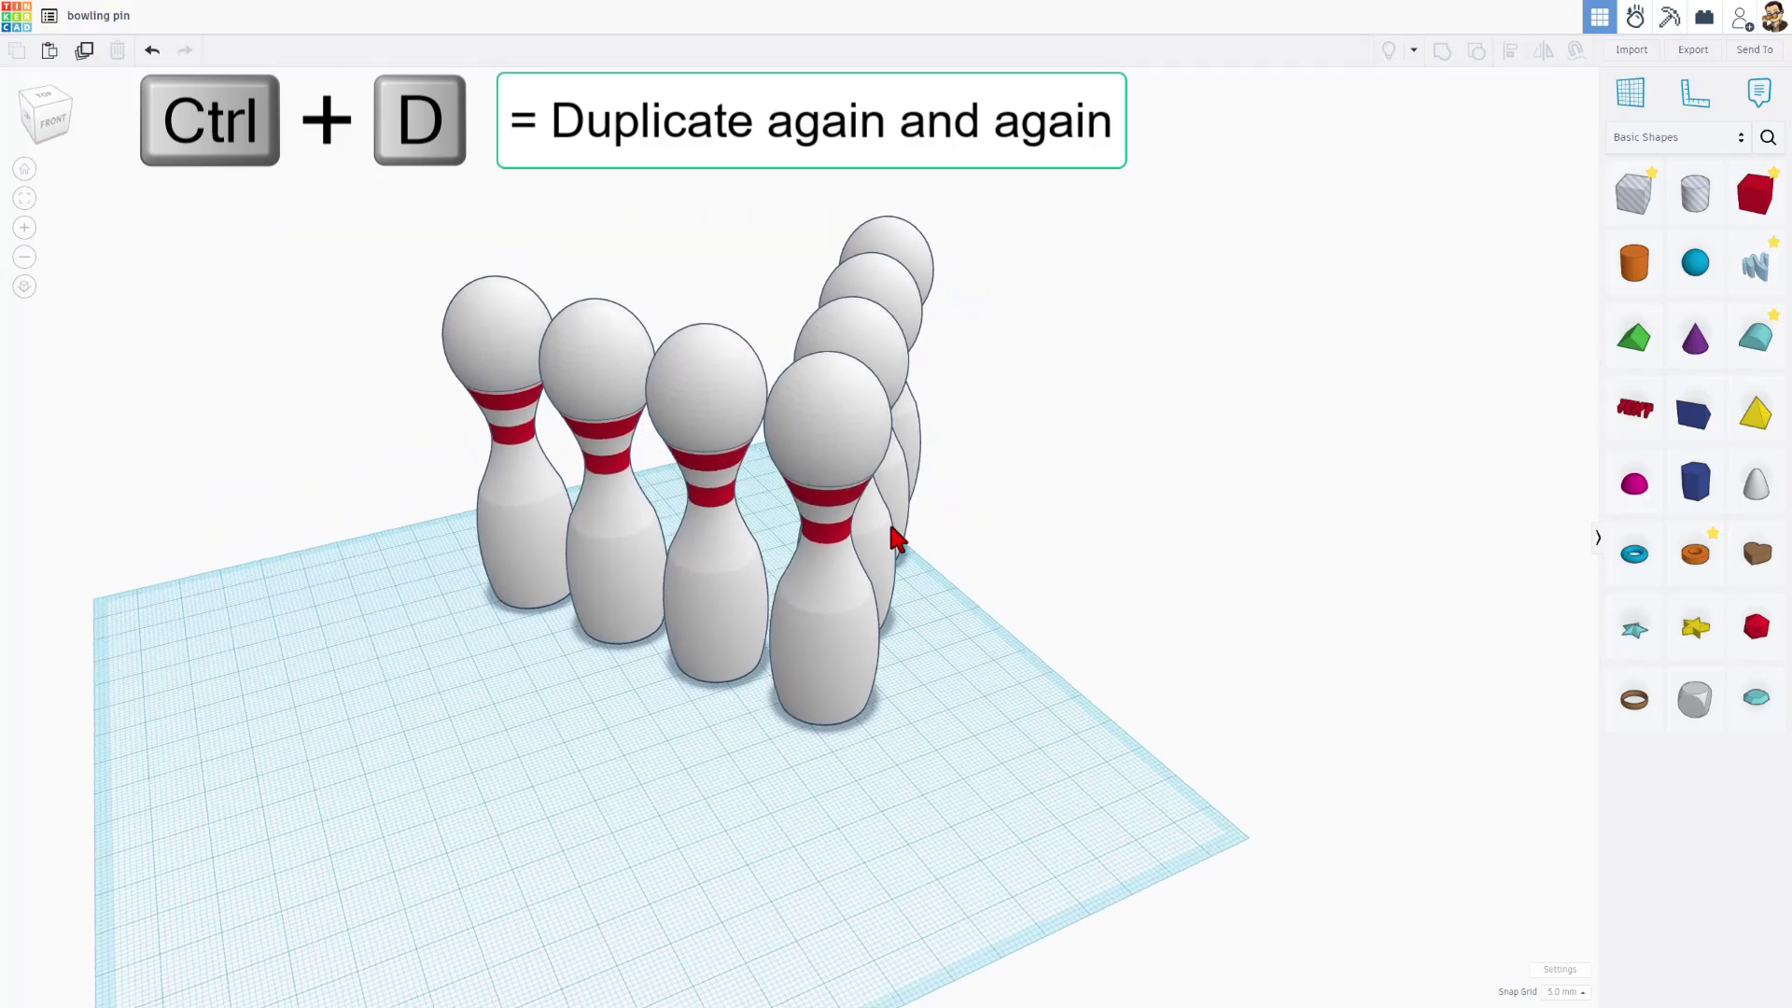
right_drag(889, 519, 817, 601)
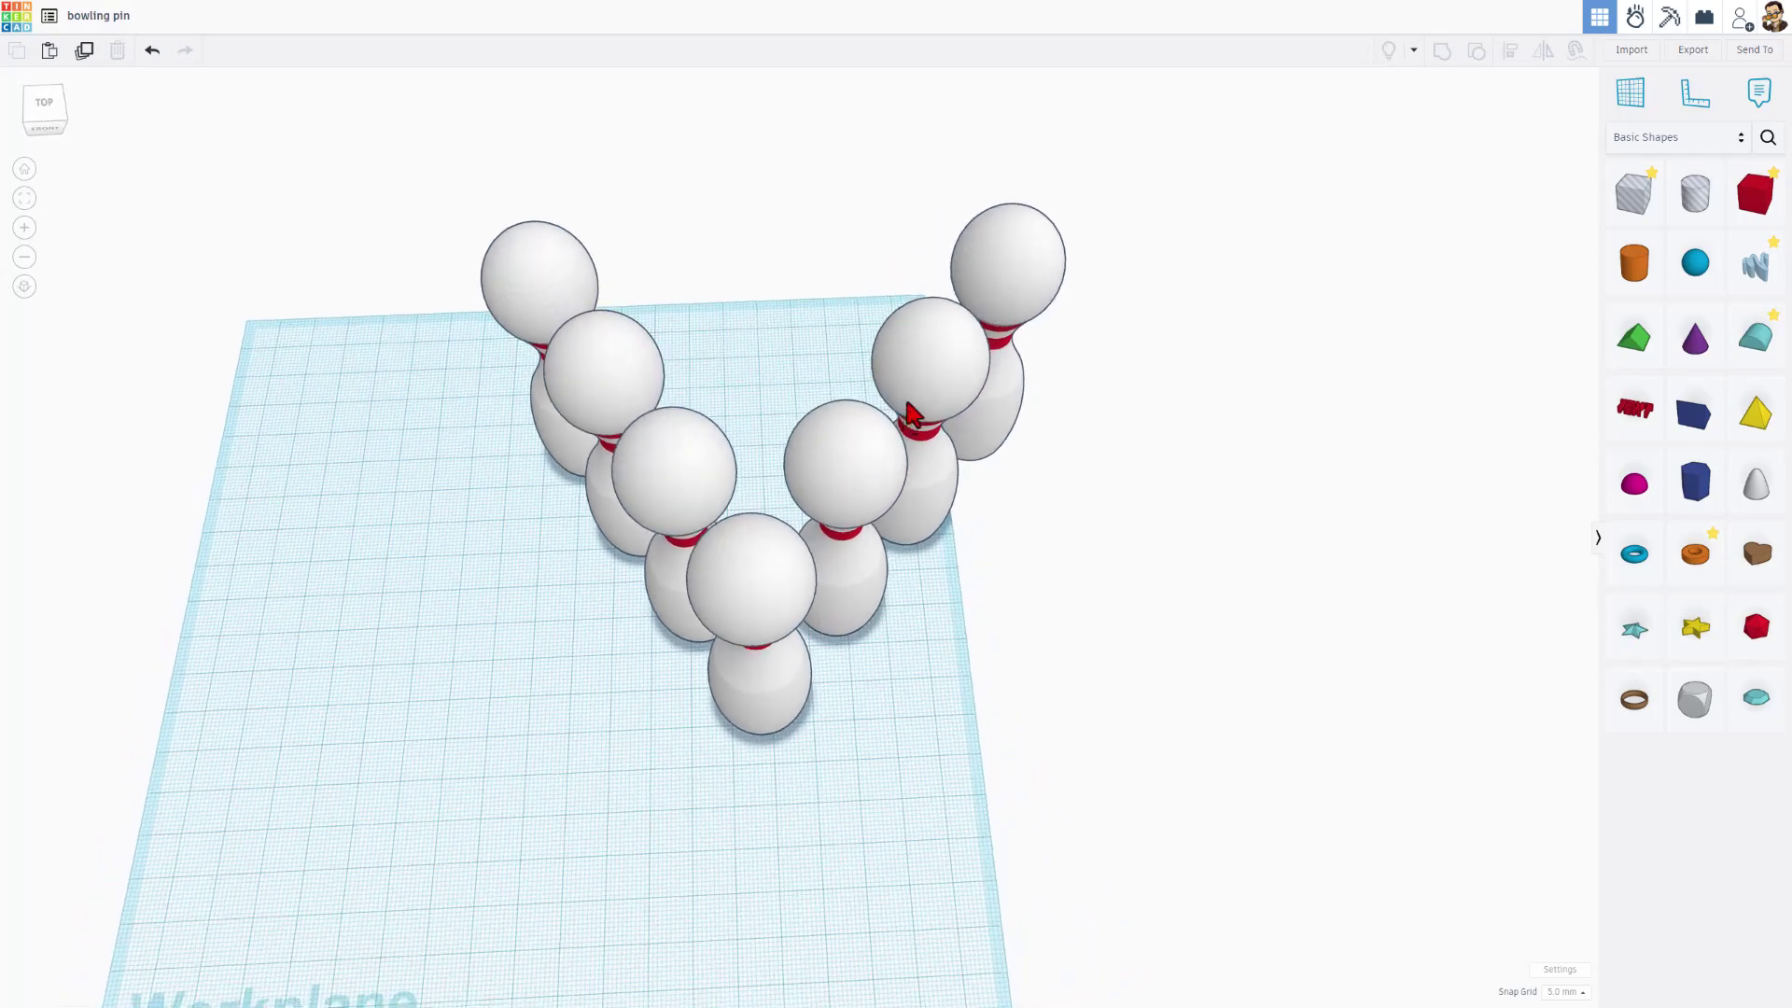
- Fill the centre gap and back row with more copies to complete the triangle
click(931, 370)
key(ctrl+d)
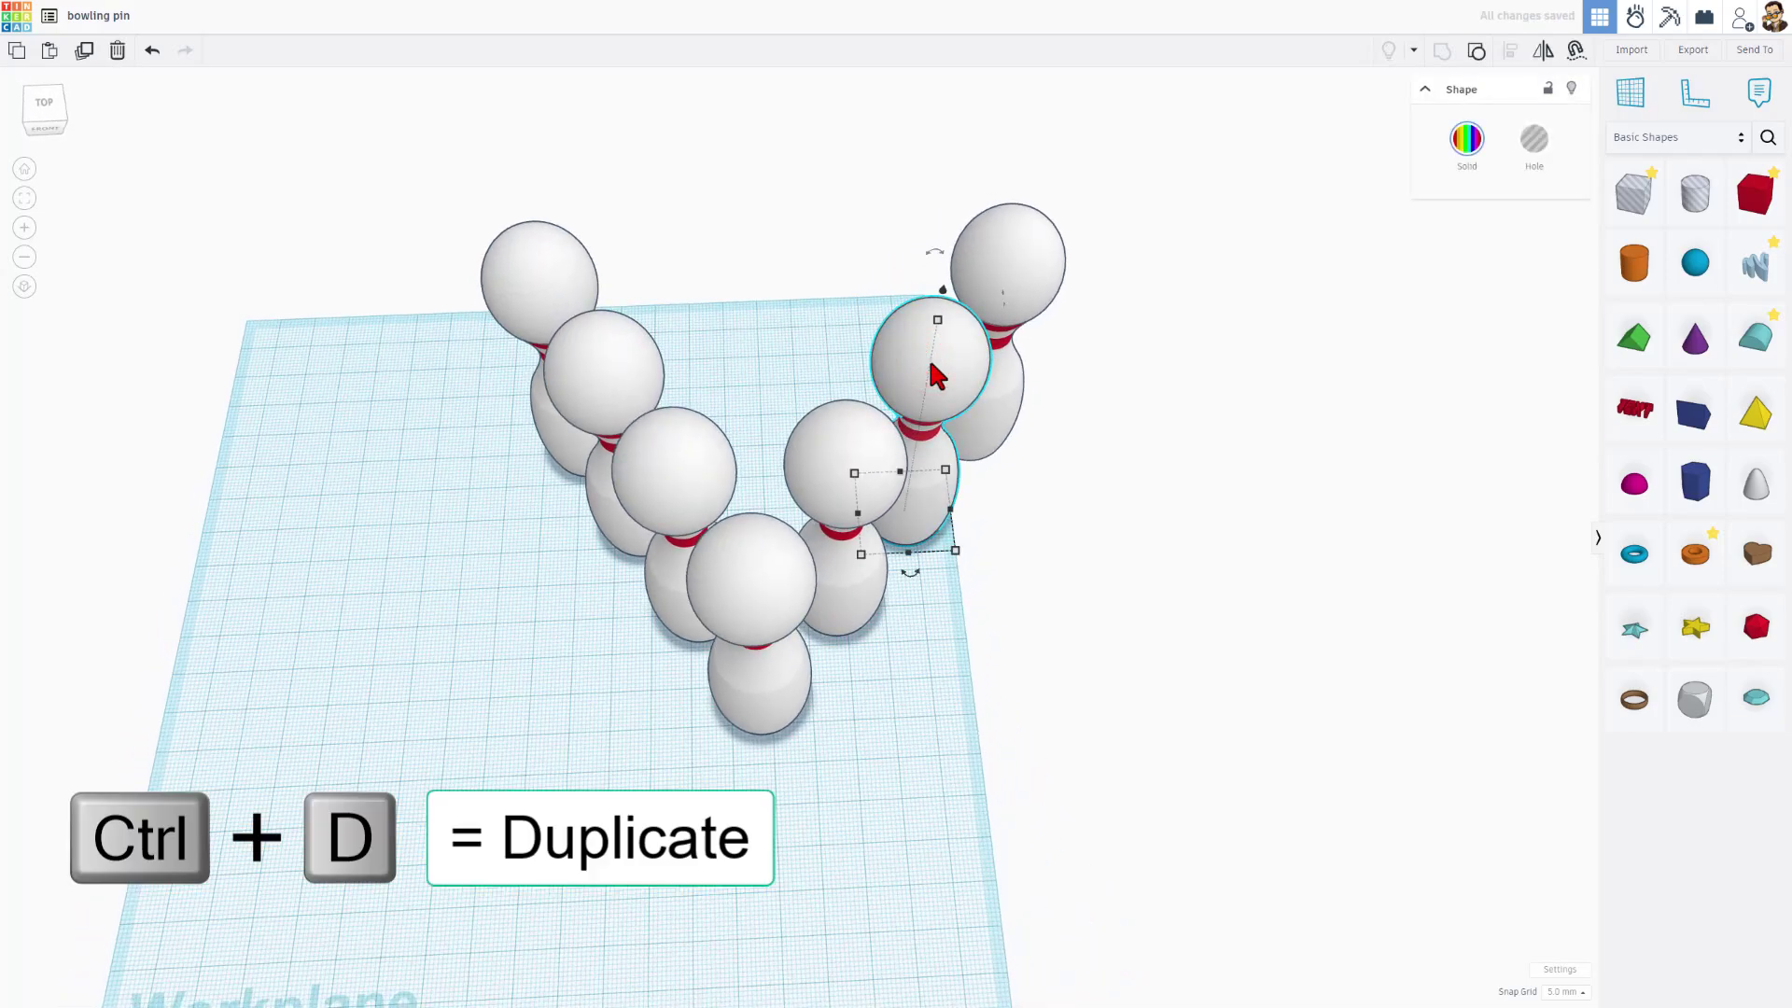
key(Left)
key(Left)
key(Left)
key(Left)
key(Left)
key(Left)
key(Left)
key(Left)
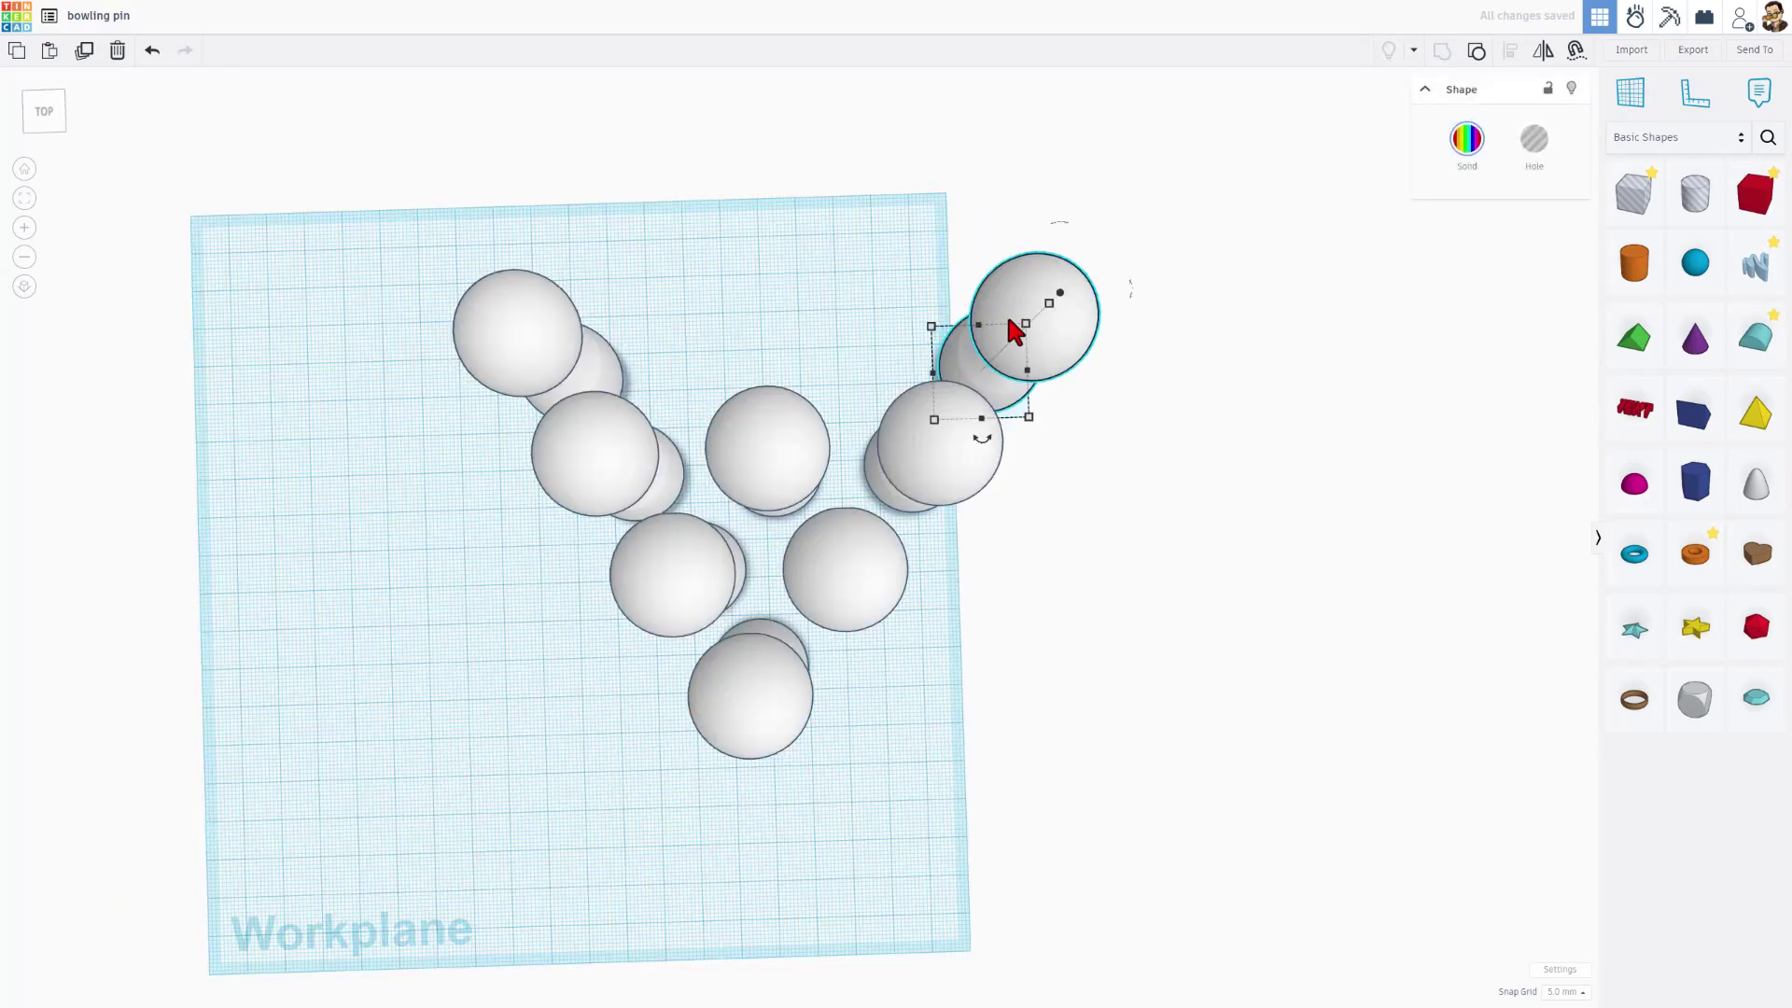
key(ctrl+d)
key(Left)
key(Left)
key(Left)
key(Left)
key(Left)
key(Left)
key(ctrl+d)
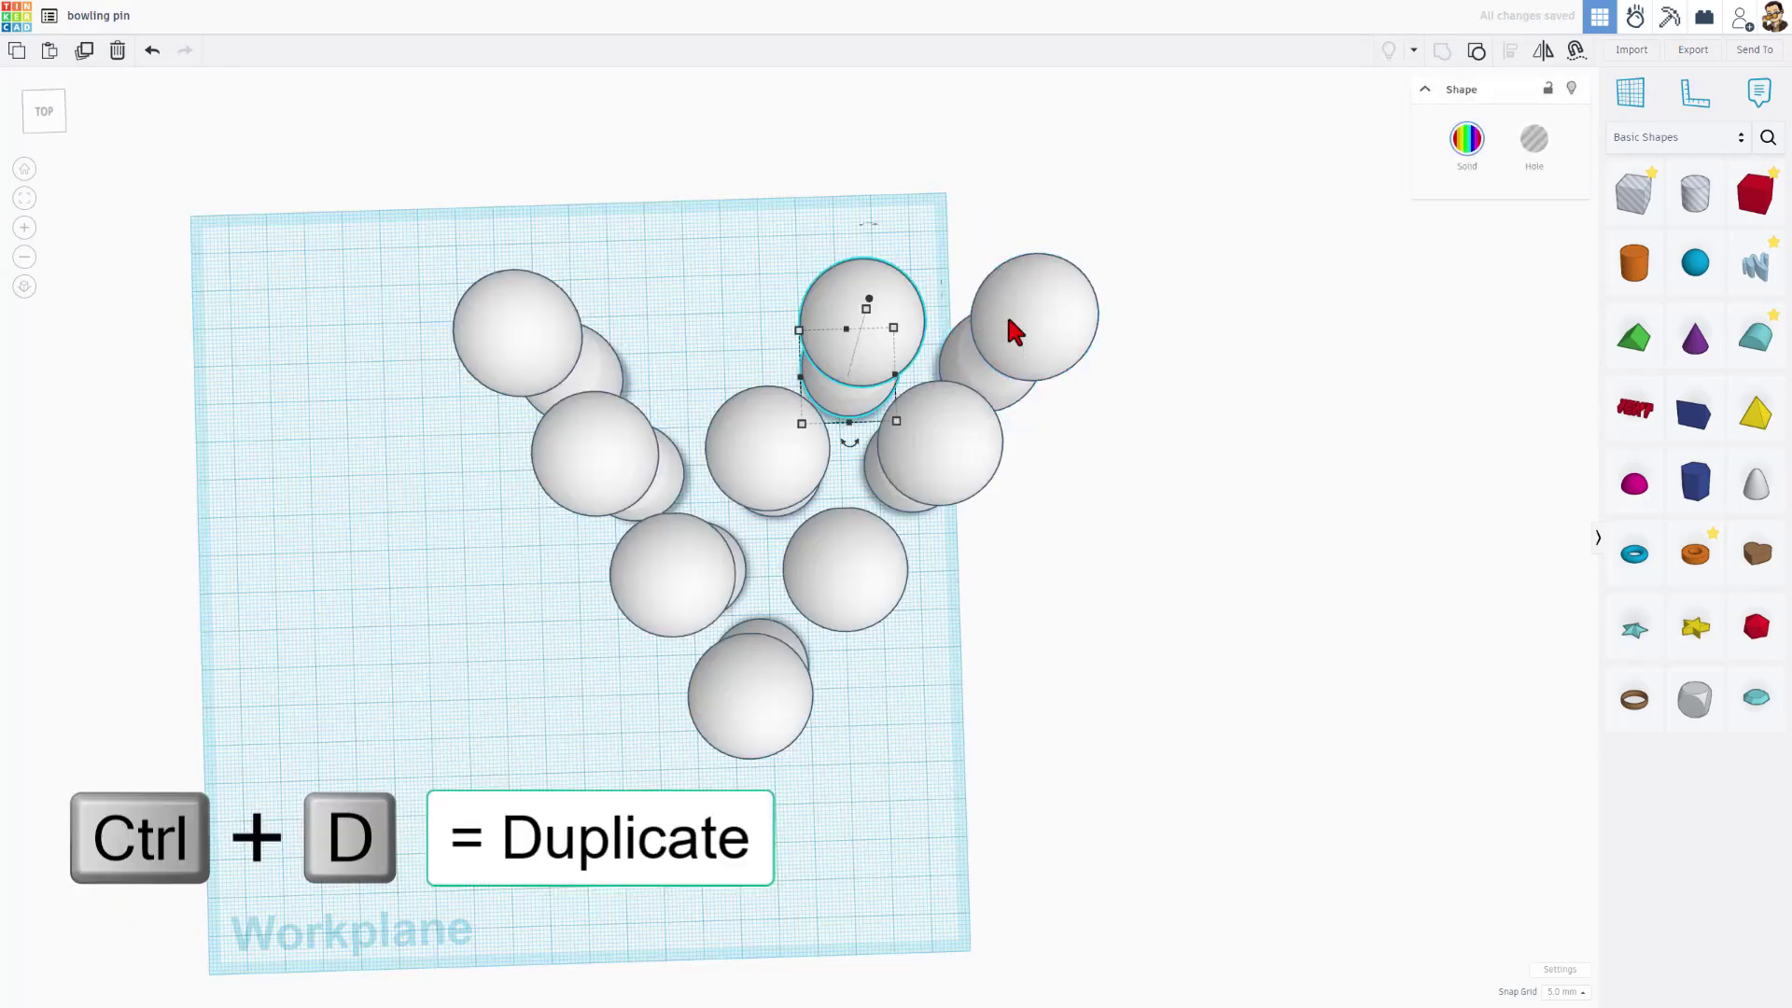
key(Left)
key(Left)
key(Left)
key(Left)
key(Left)
key(Left)
right_drag(1013, 331, 959, 658)
- In Sim Lab, select all eleven pins and shift them left across the plate
scroll(961, 668, down, 3)
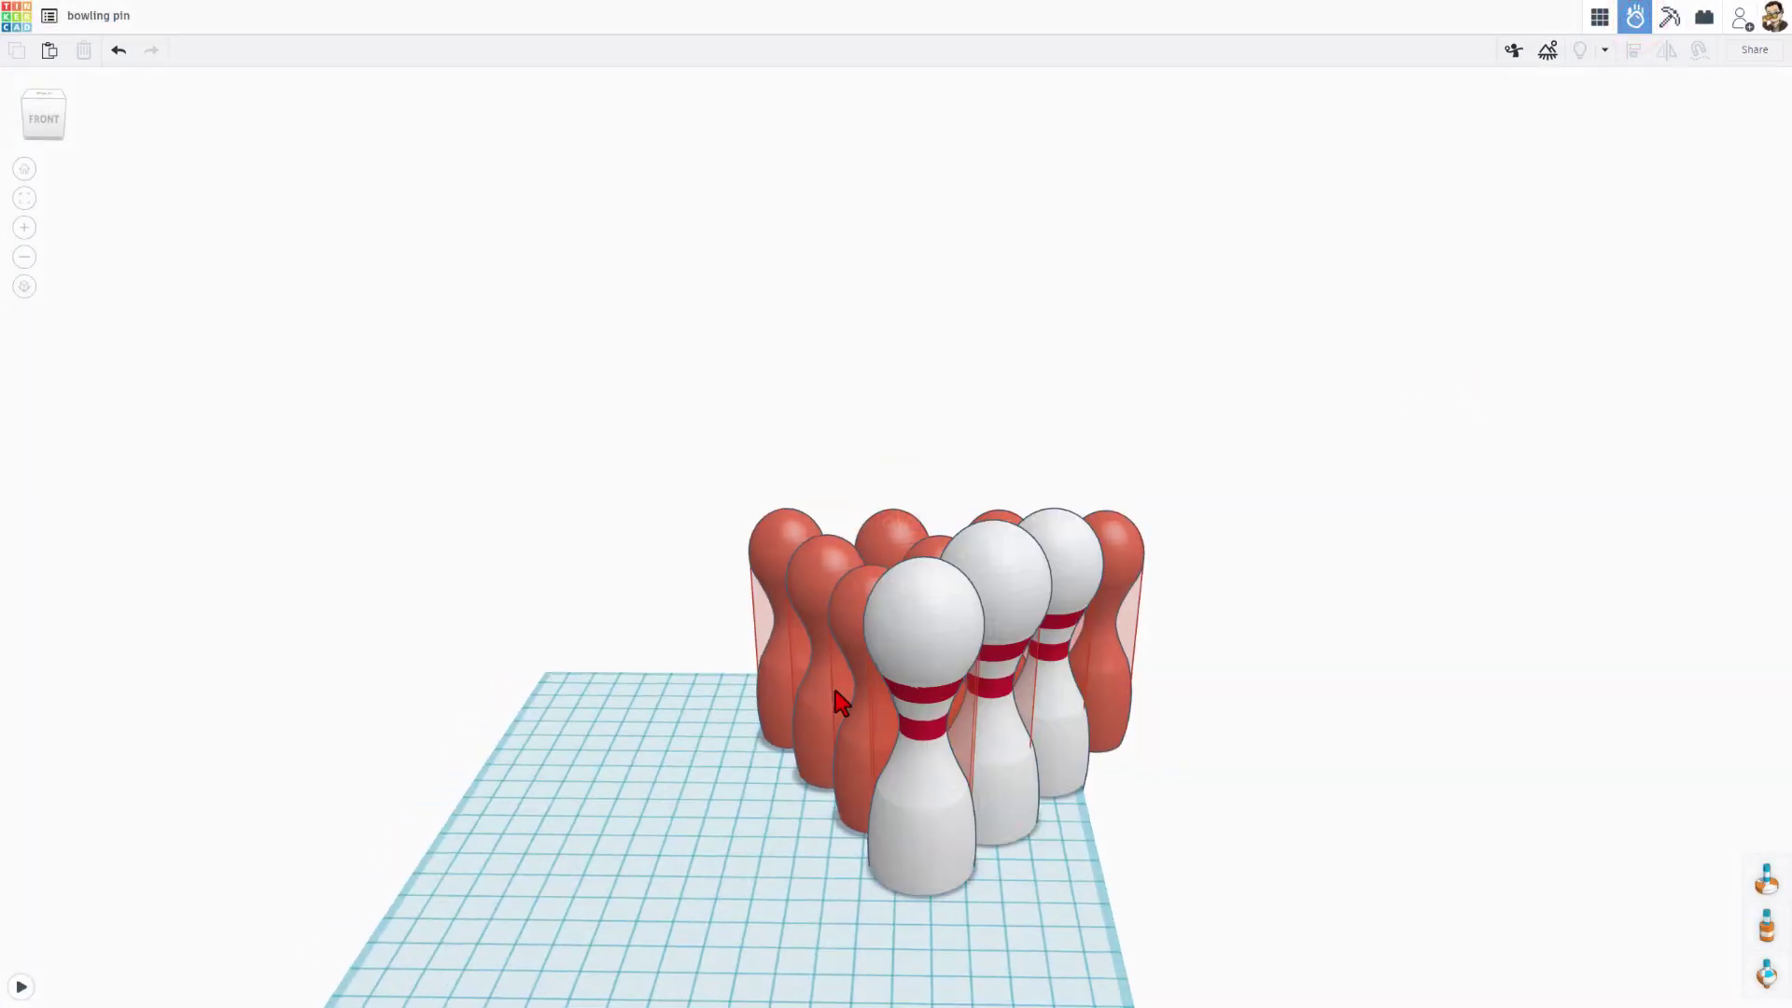
click(894, 562)
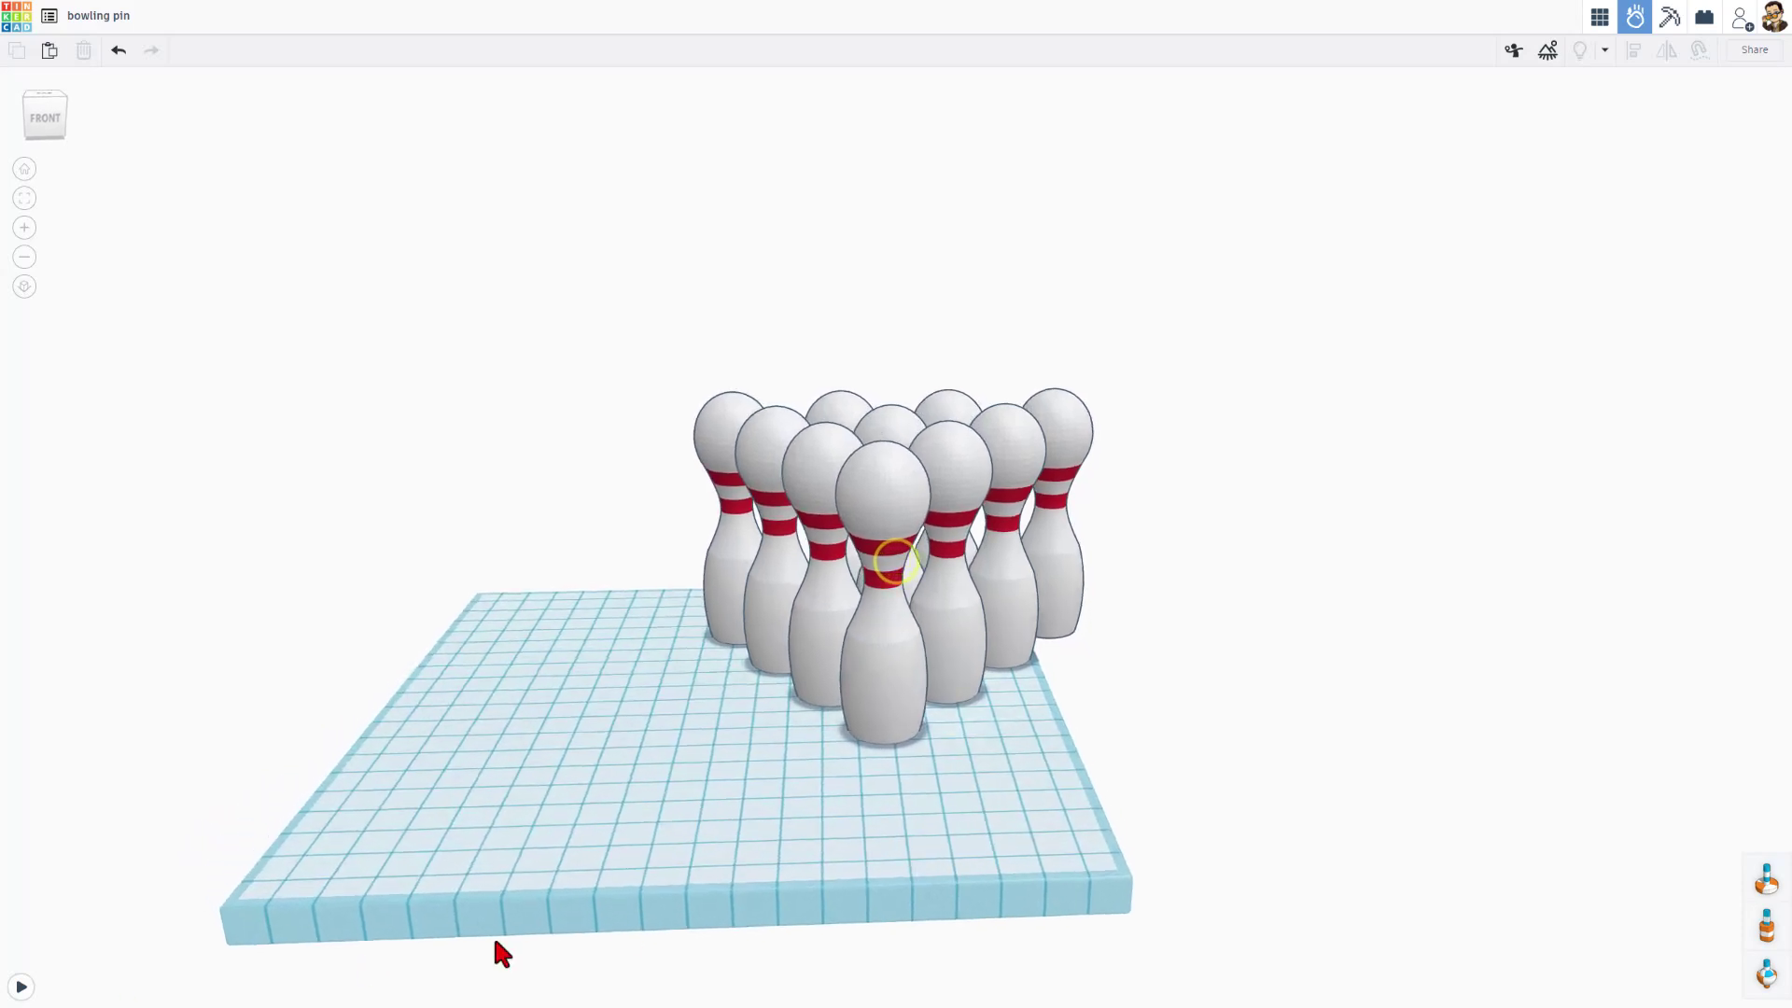
drag(613, 287, 1251, 833)
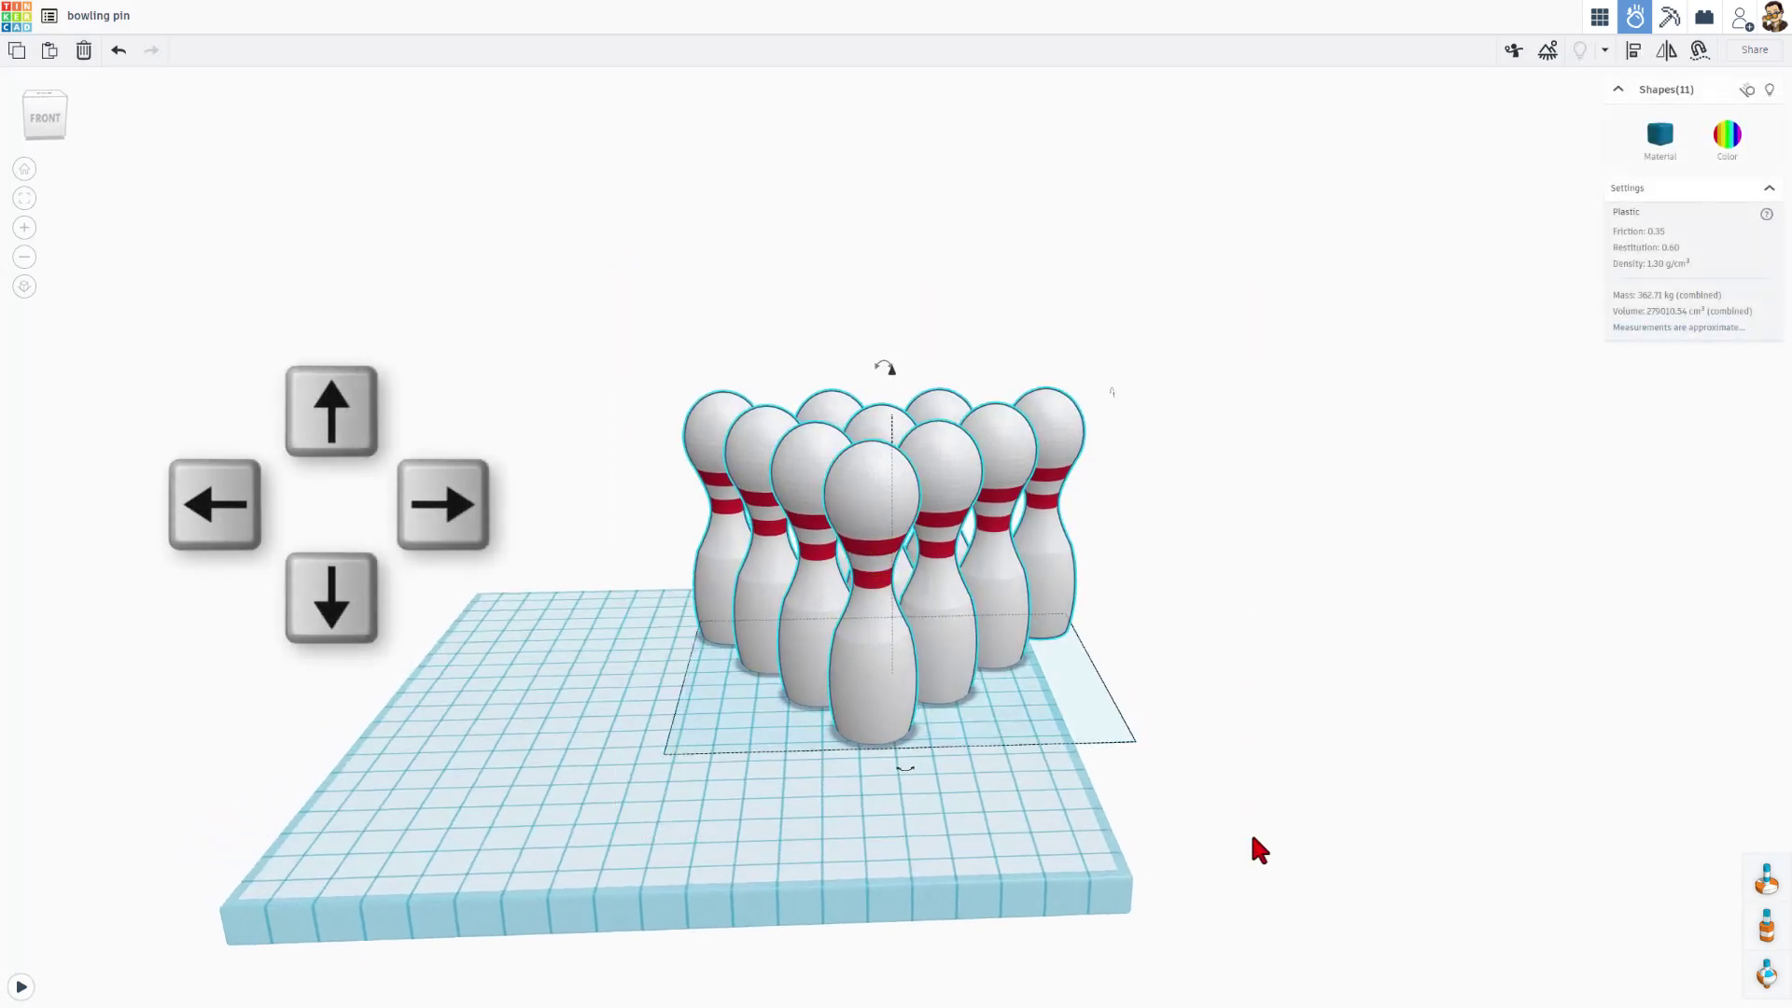
key(Left)
key(Left)
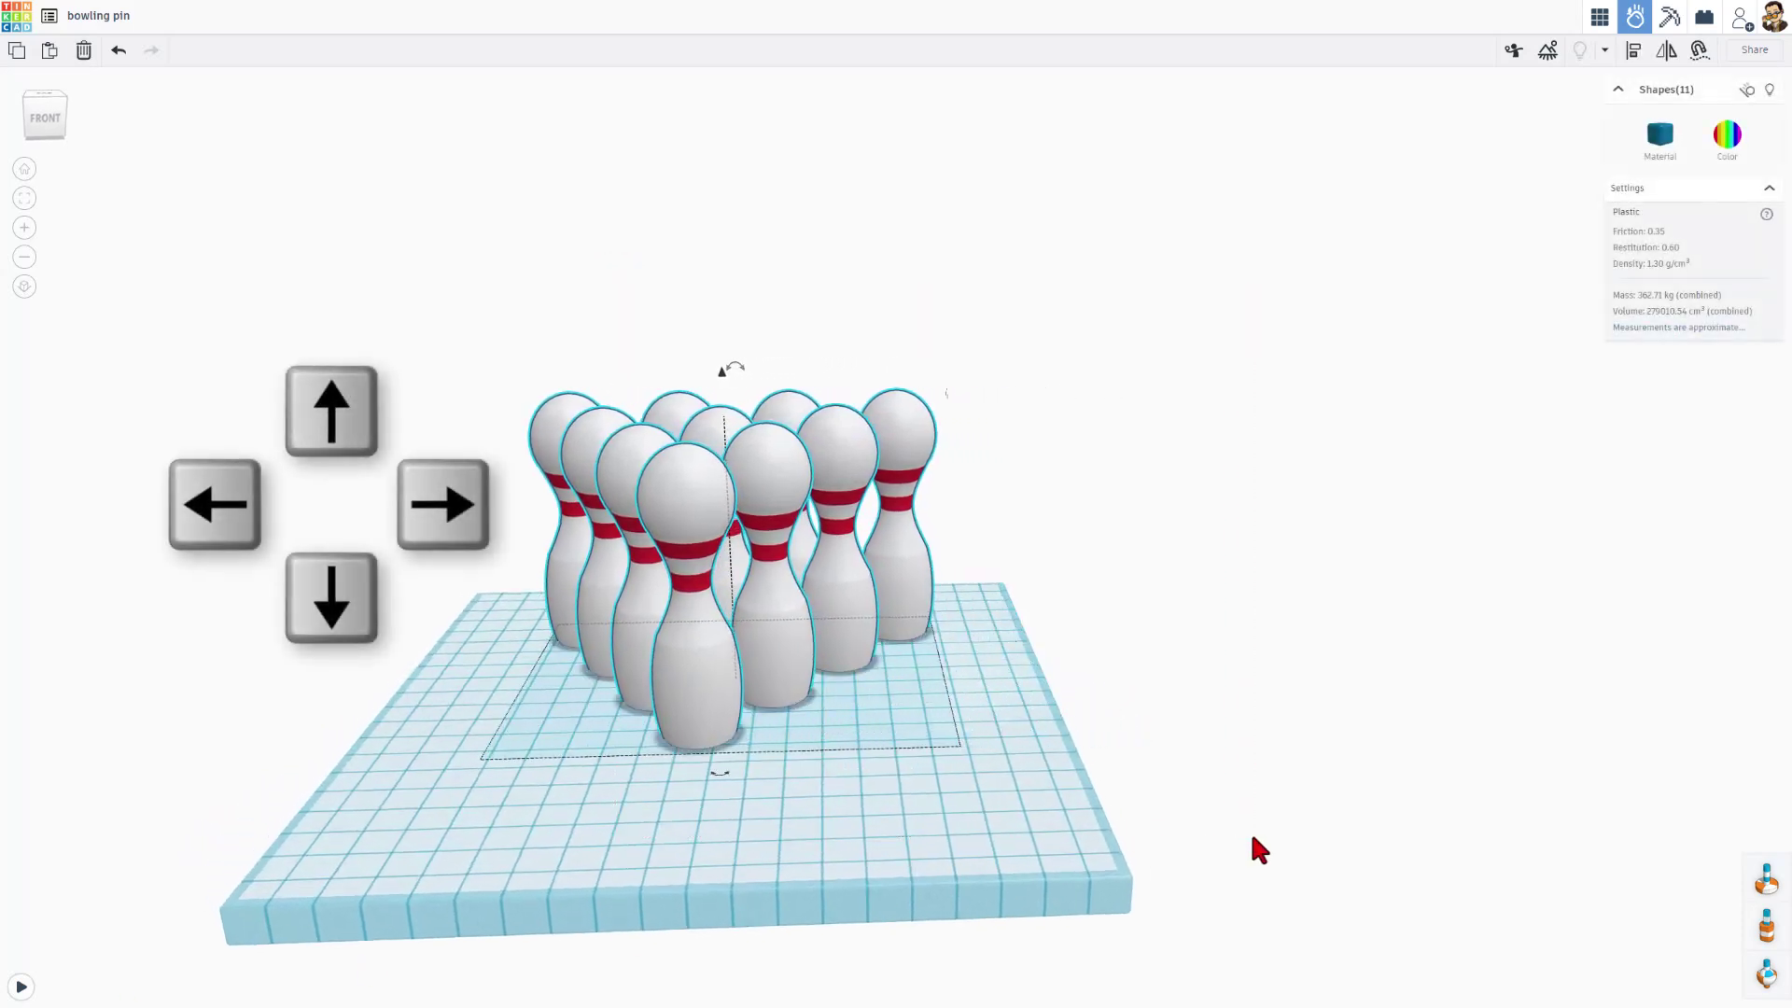
- Run the simulation and throw a barrage of objects at the pins
click(20, 987)
click(912, 280)
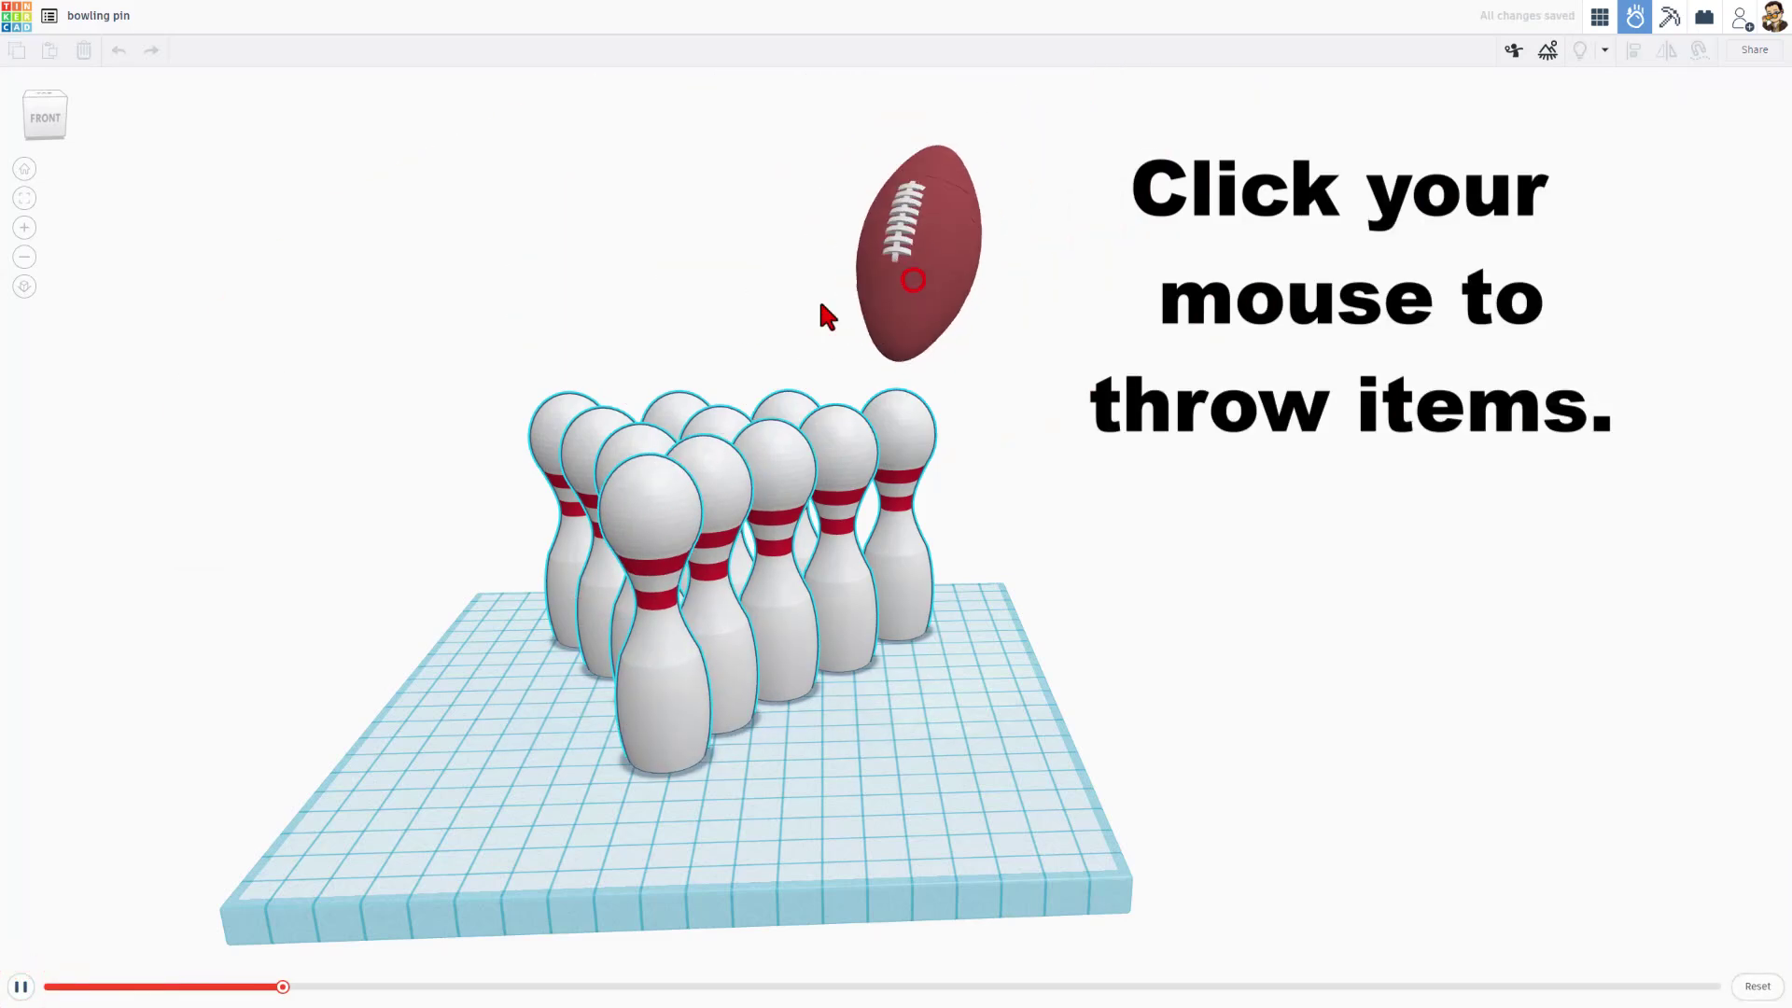
click(705, 308)
click(536, 357)
click(658, 326)
click(669, 315)
click(673, 322)
click(672, 320)
click(680, 308)
click(686, 294)
click(688, 290)
click(690, 287)
click(706, 217)
click(709, 220)
click(712, 224)
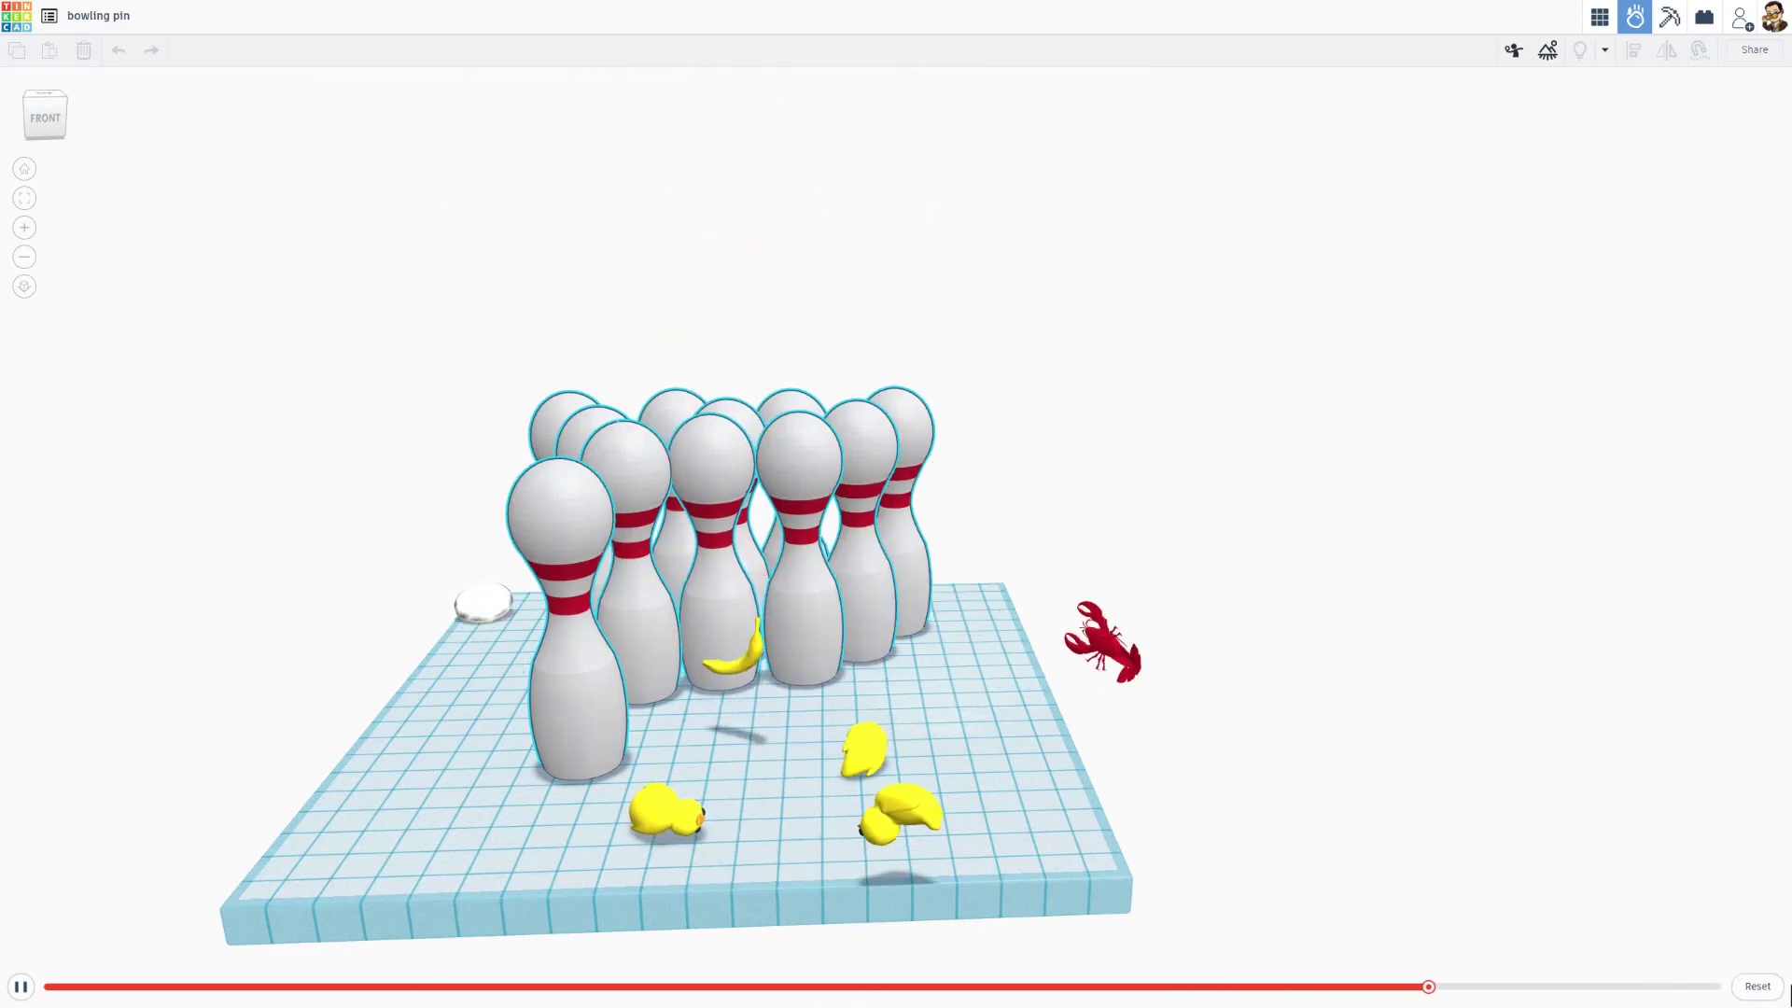
- Reset the simulation and set all eleven pins' material to Polystyrene
click(1752, 989)
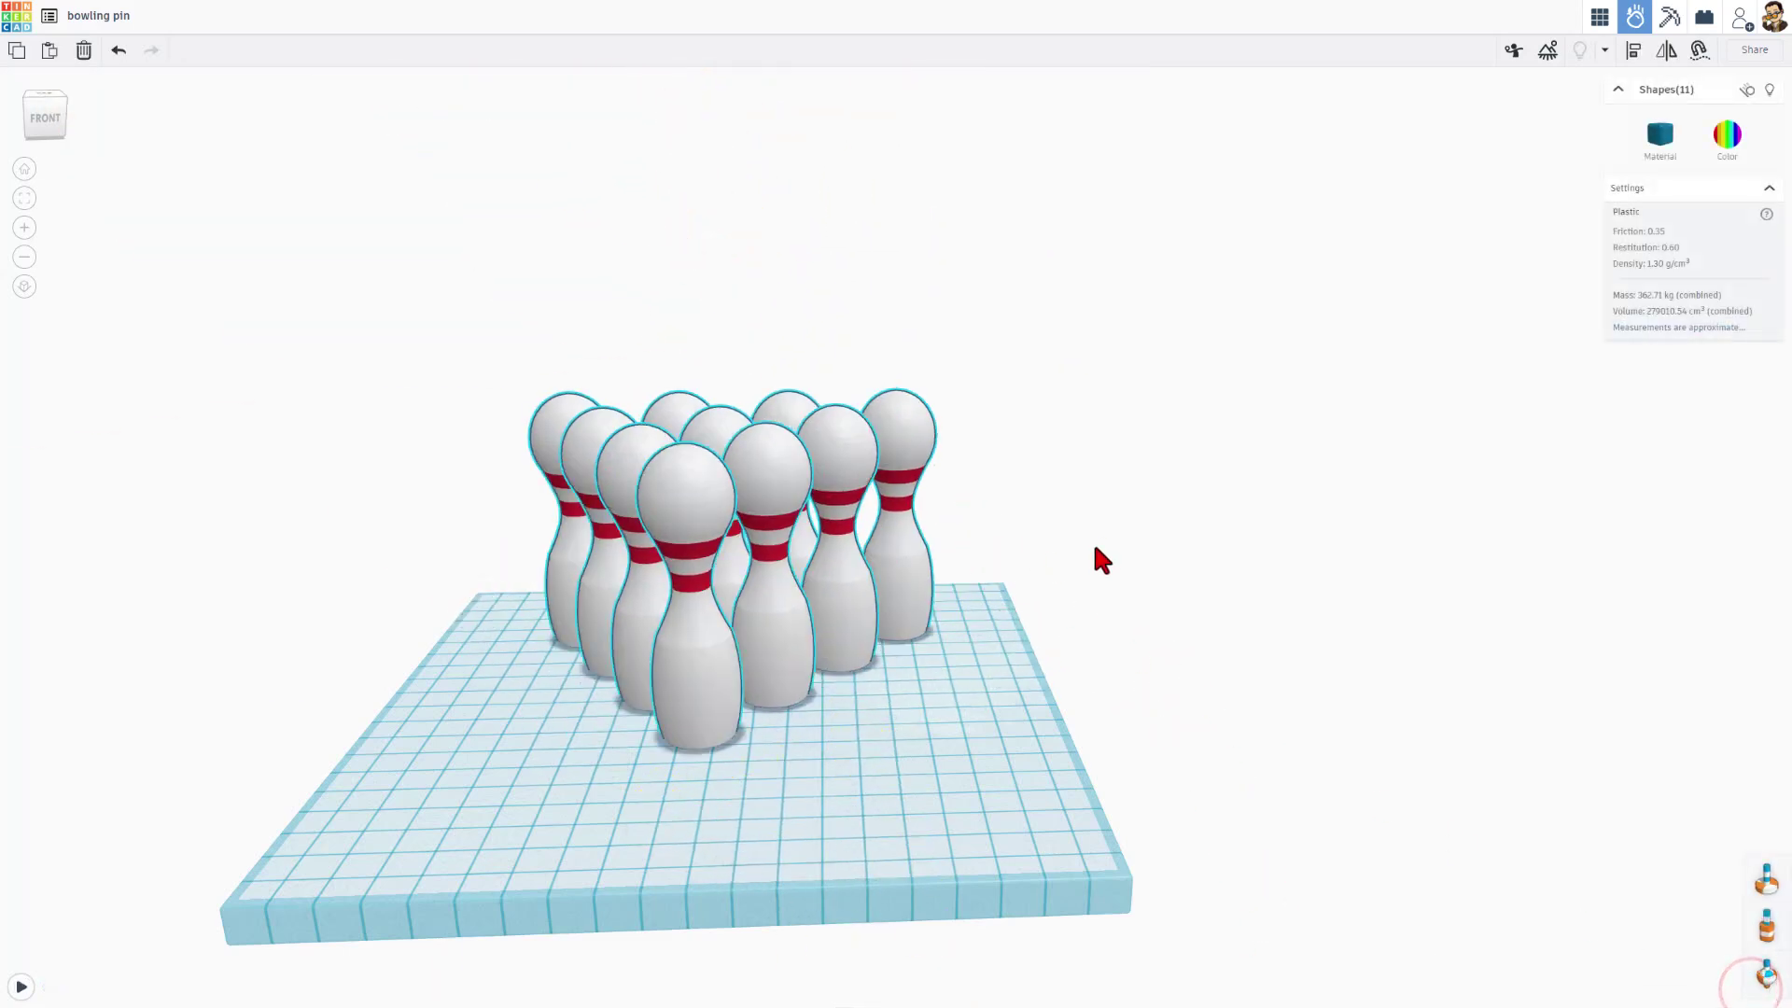
right_drag(1101, 540, 290, 411)
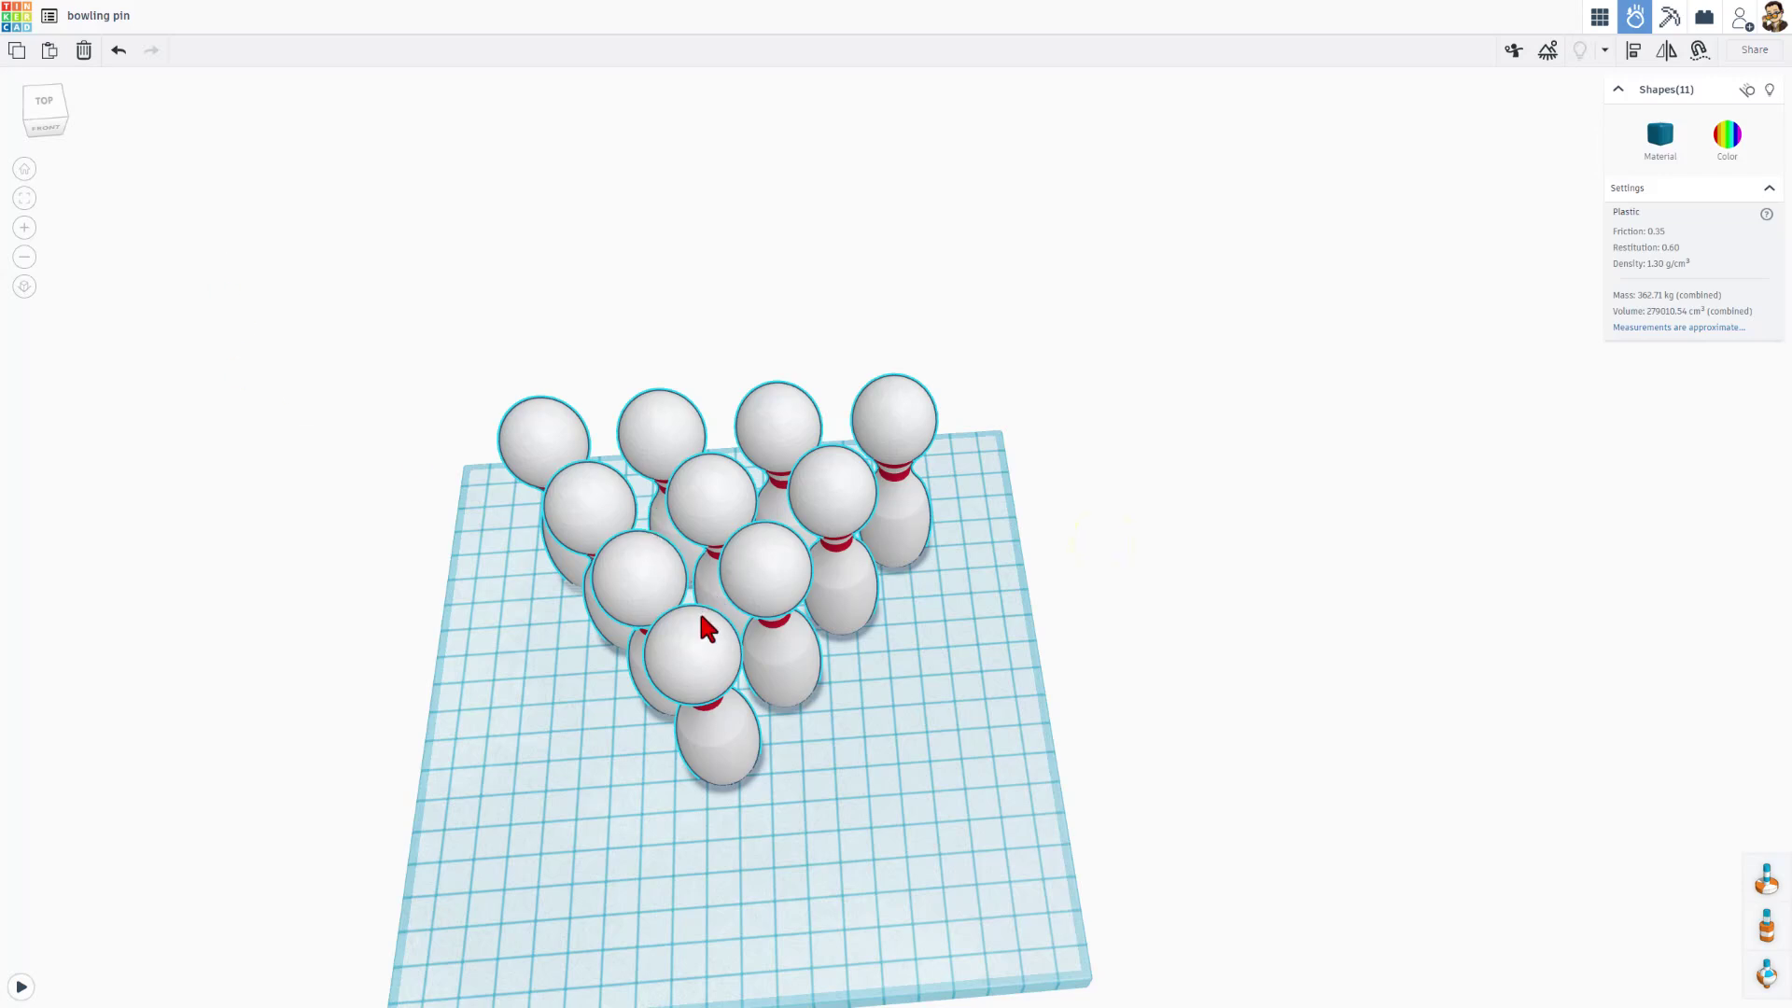
drag(472, 308, 950, 786)
click(1661, 136)
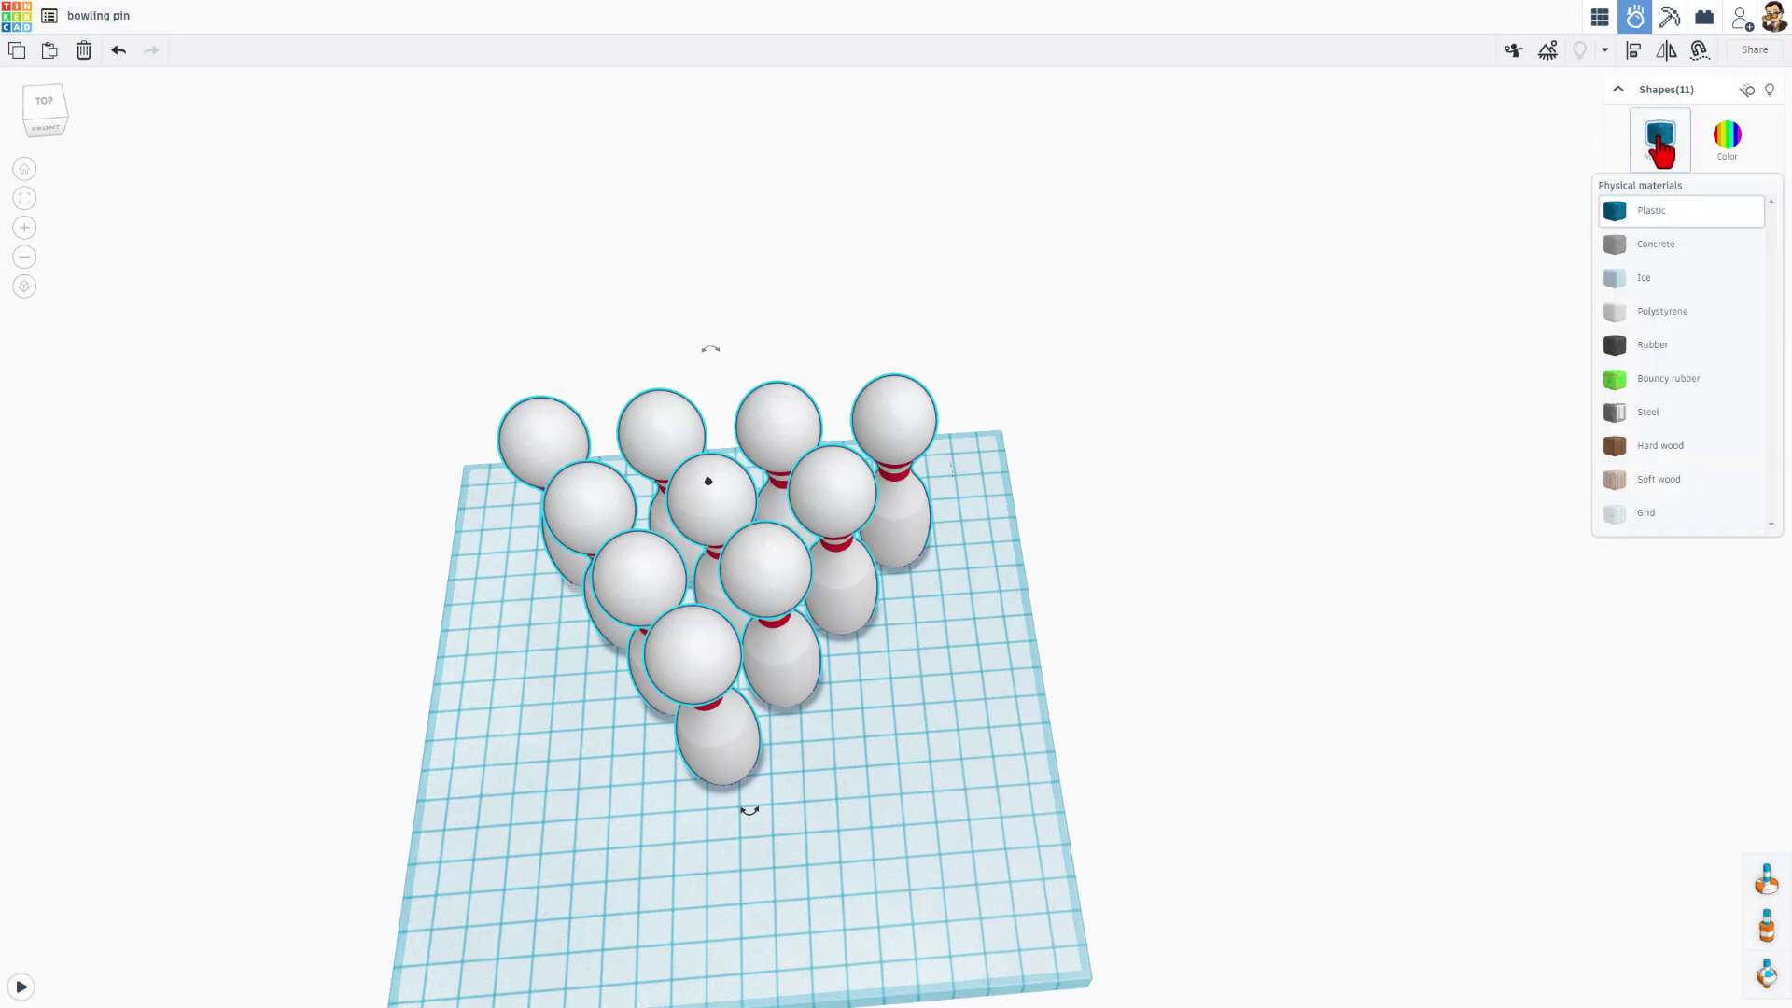
click(1651, 311)
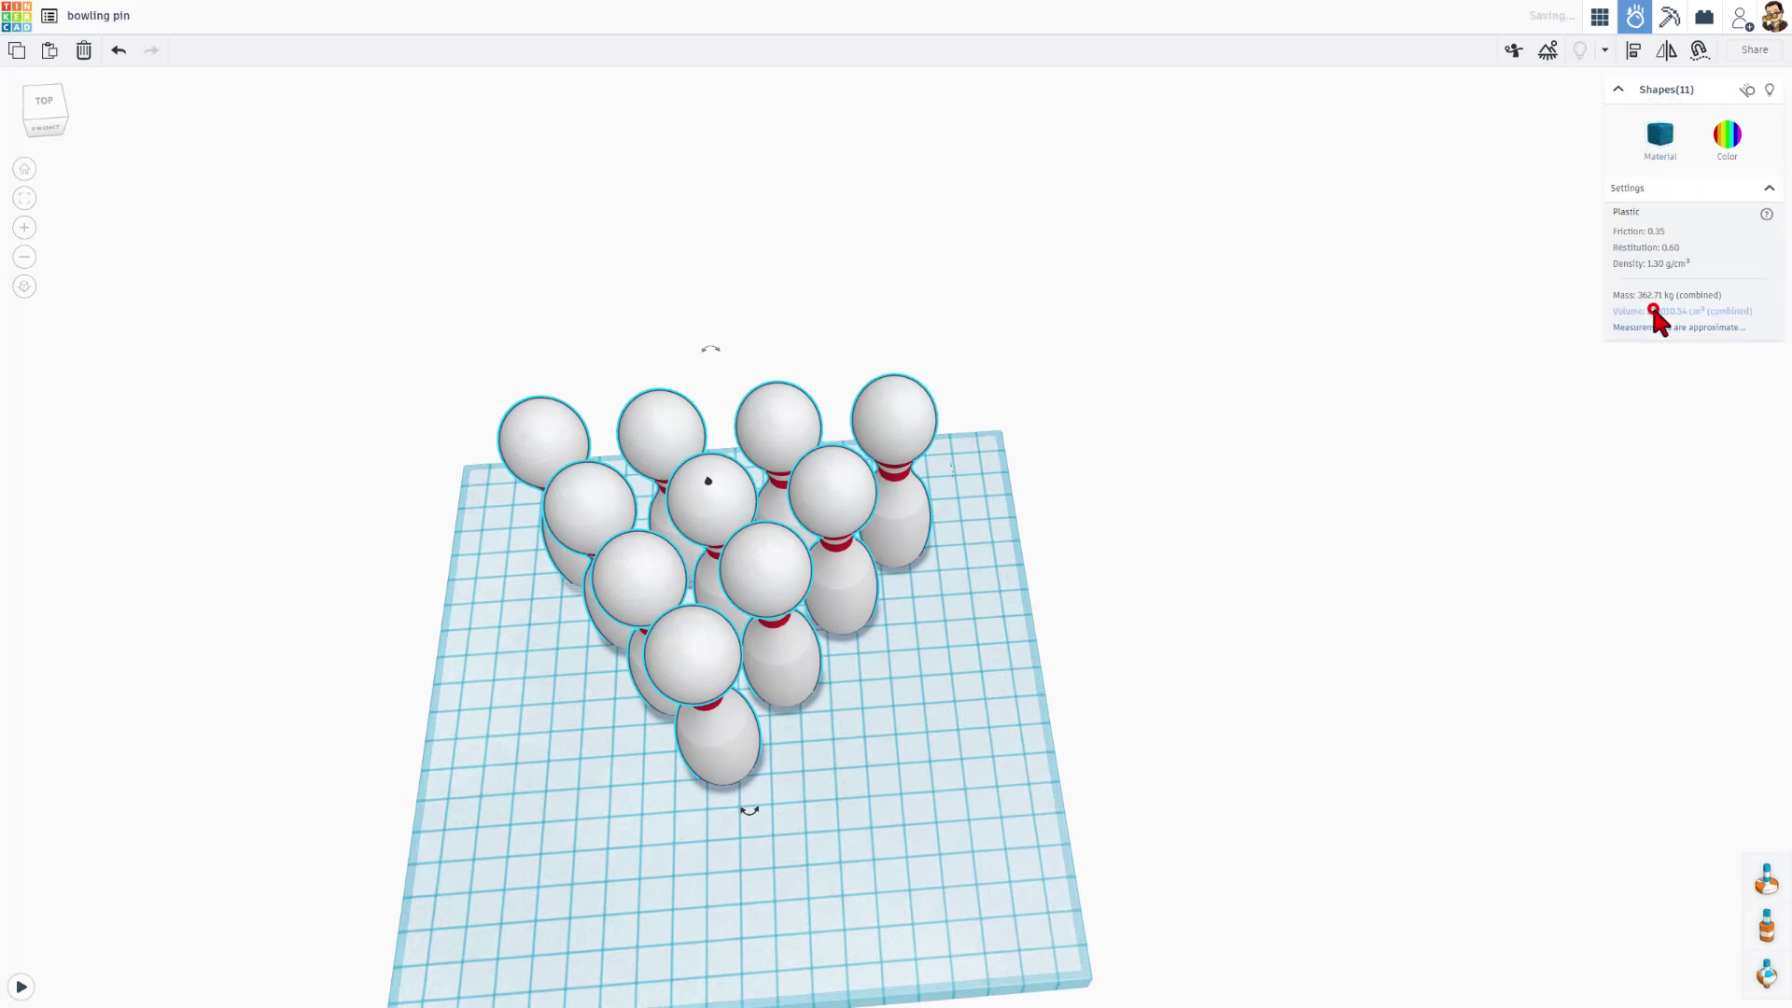
- Run the simulation and throw four objects into the polystyrene pins
right_drag(894, 717, 915, 588)
click(20, 986)
right_drag(843, 515, 712, 585)
click(679, 385)
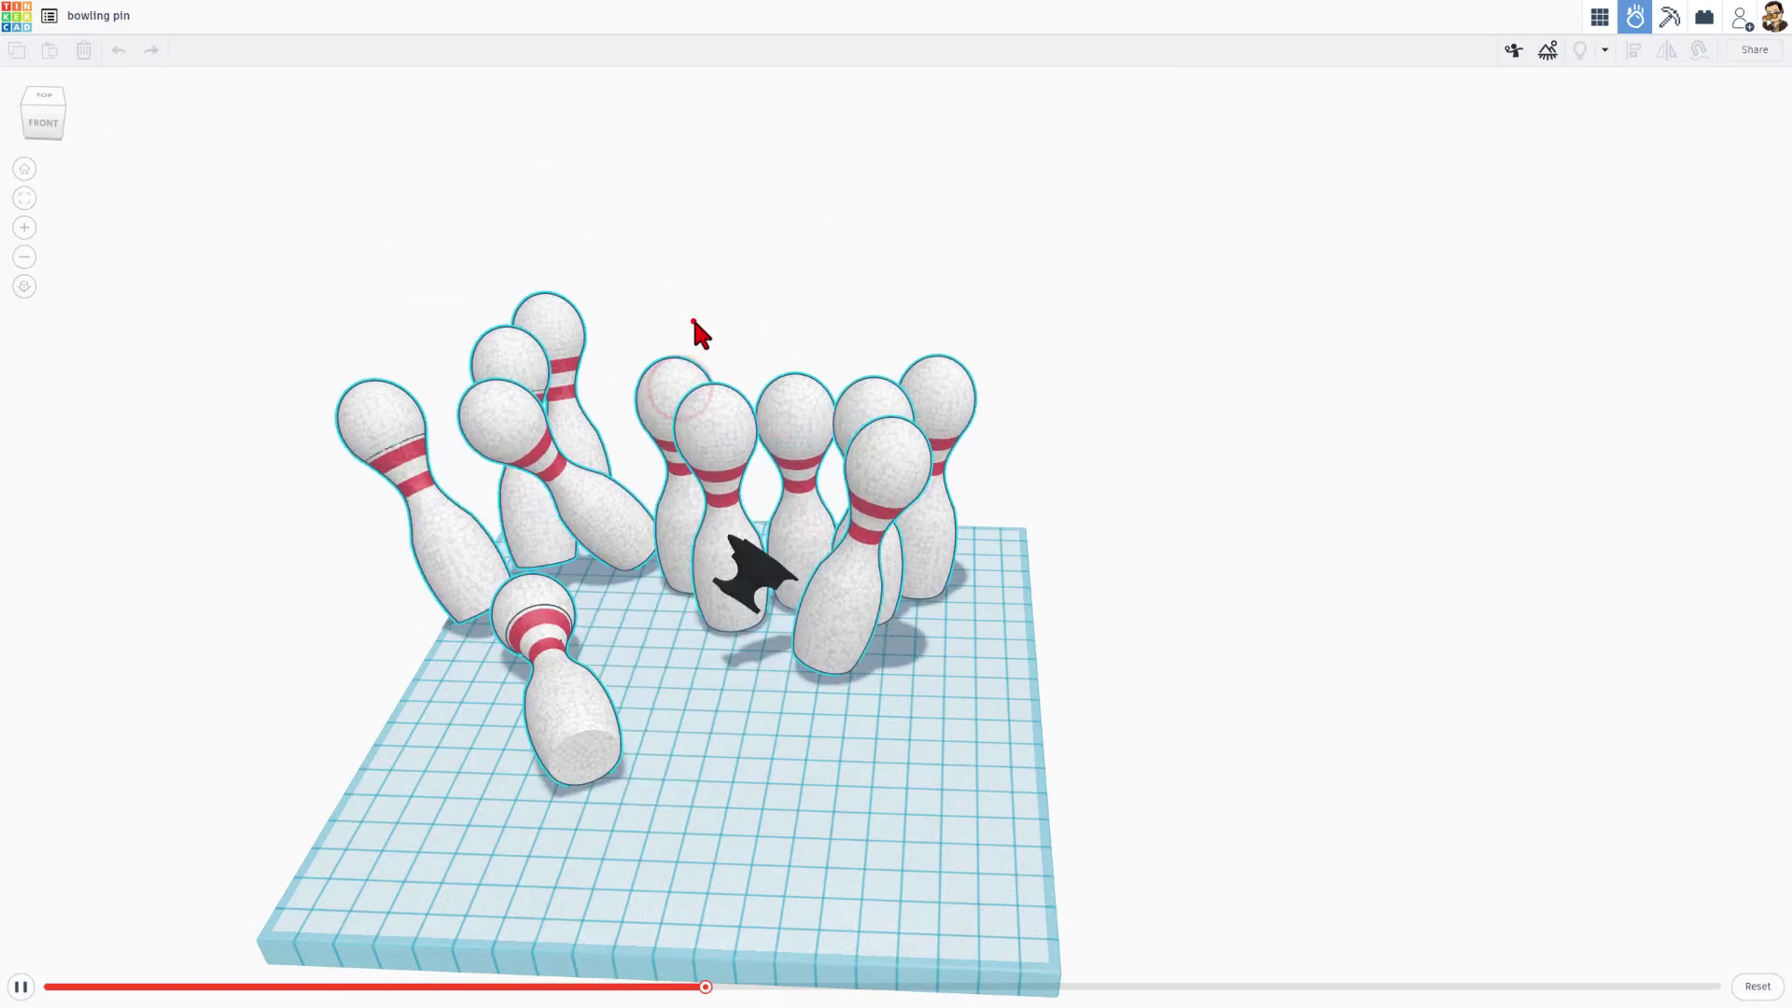
click(691, 319)
click(711, 360)
click(864, 368)
mouse_move(795, 450)
right_down()
mouse_move(1018, 387)
mouse_move(885, 347)
mouse_move(744, 460)
right_up()
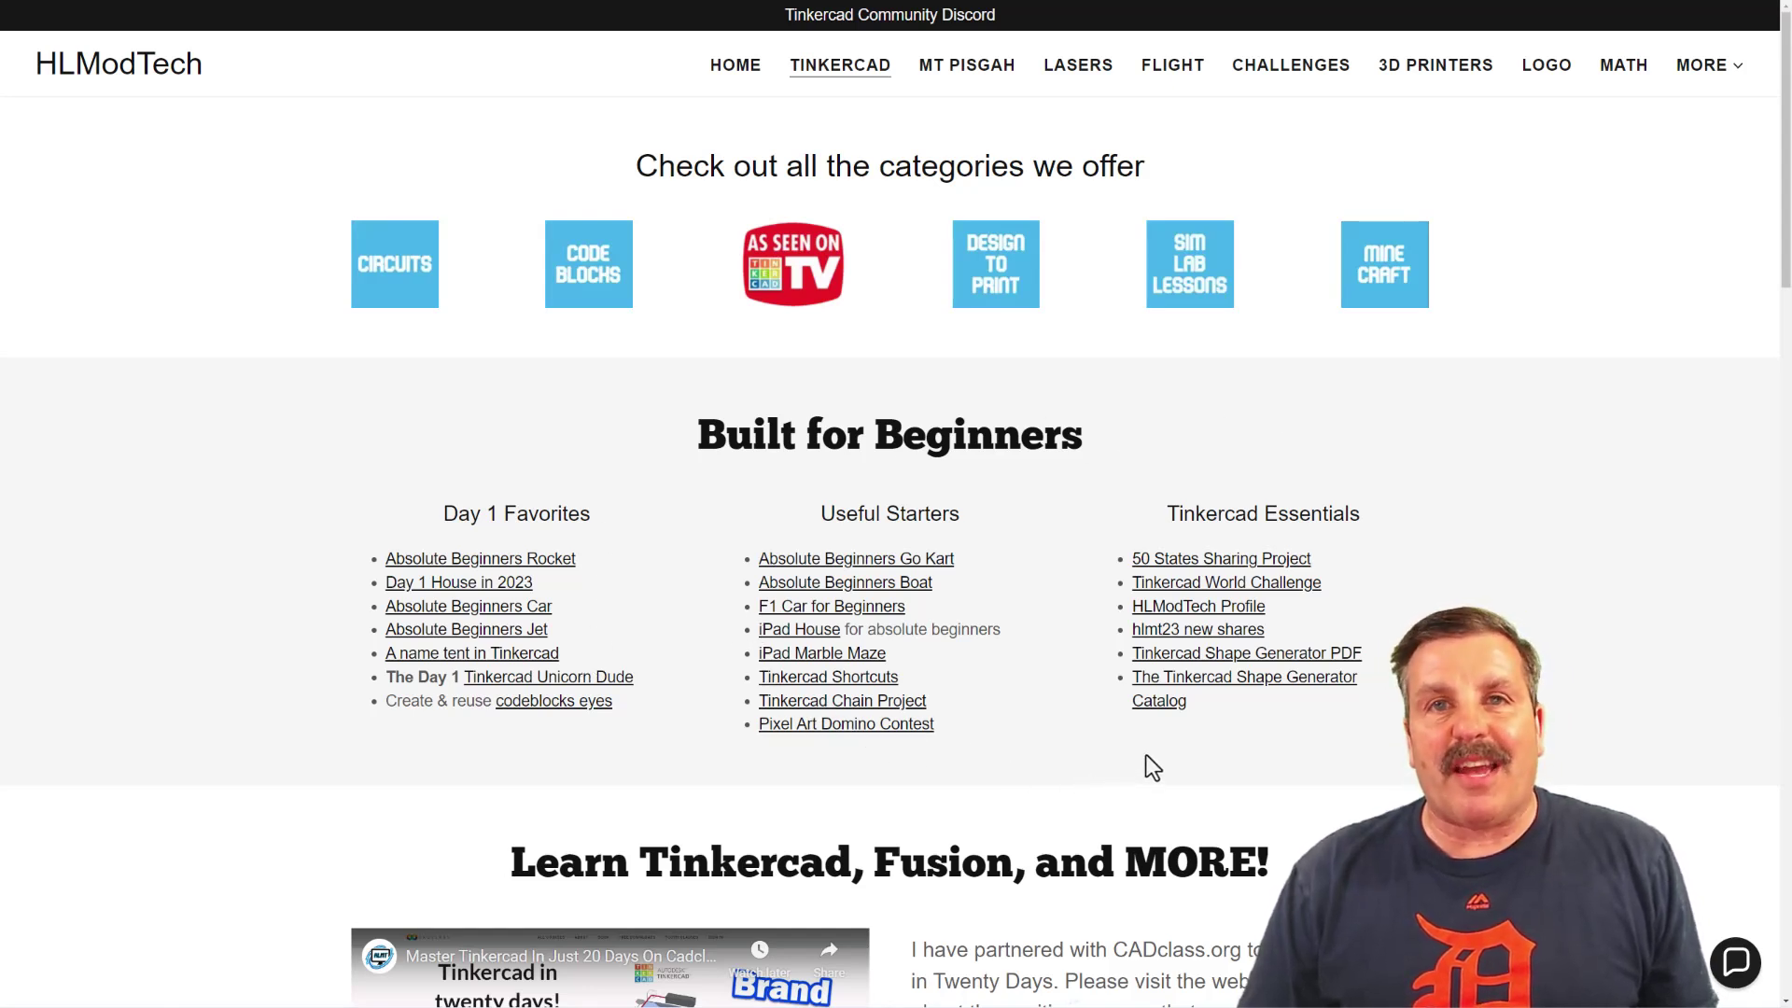
scroll(972, 716, down, 3)
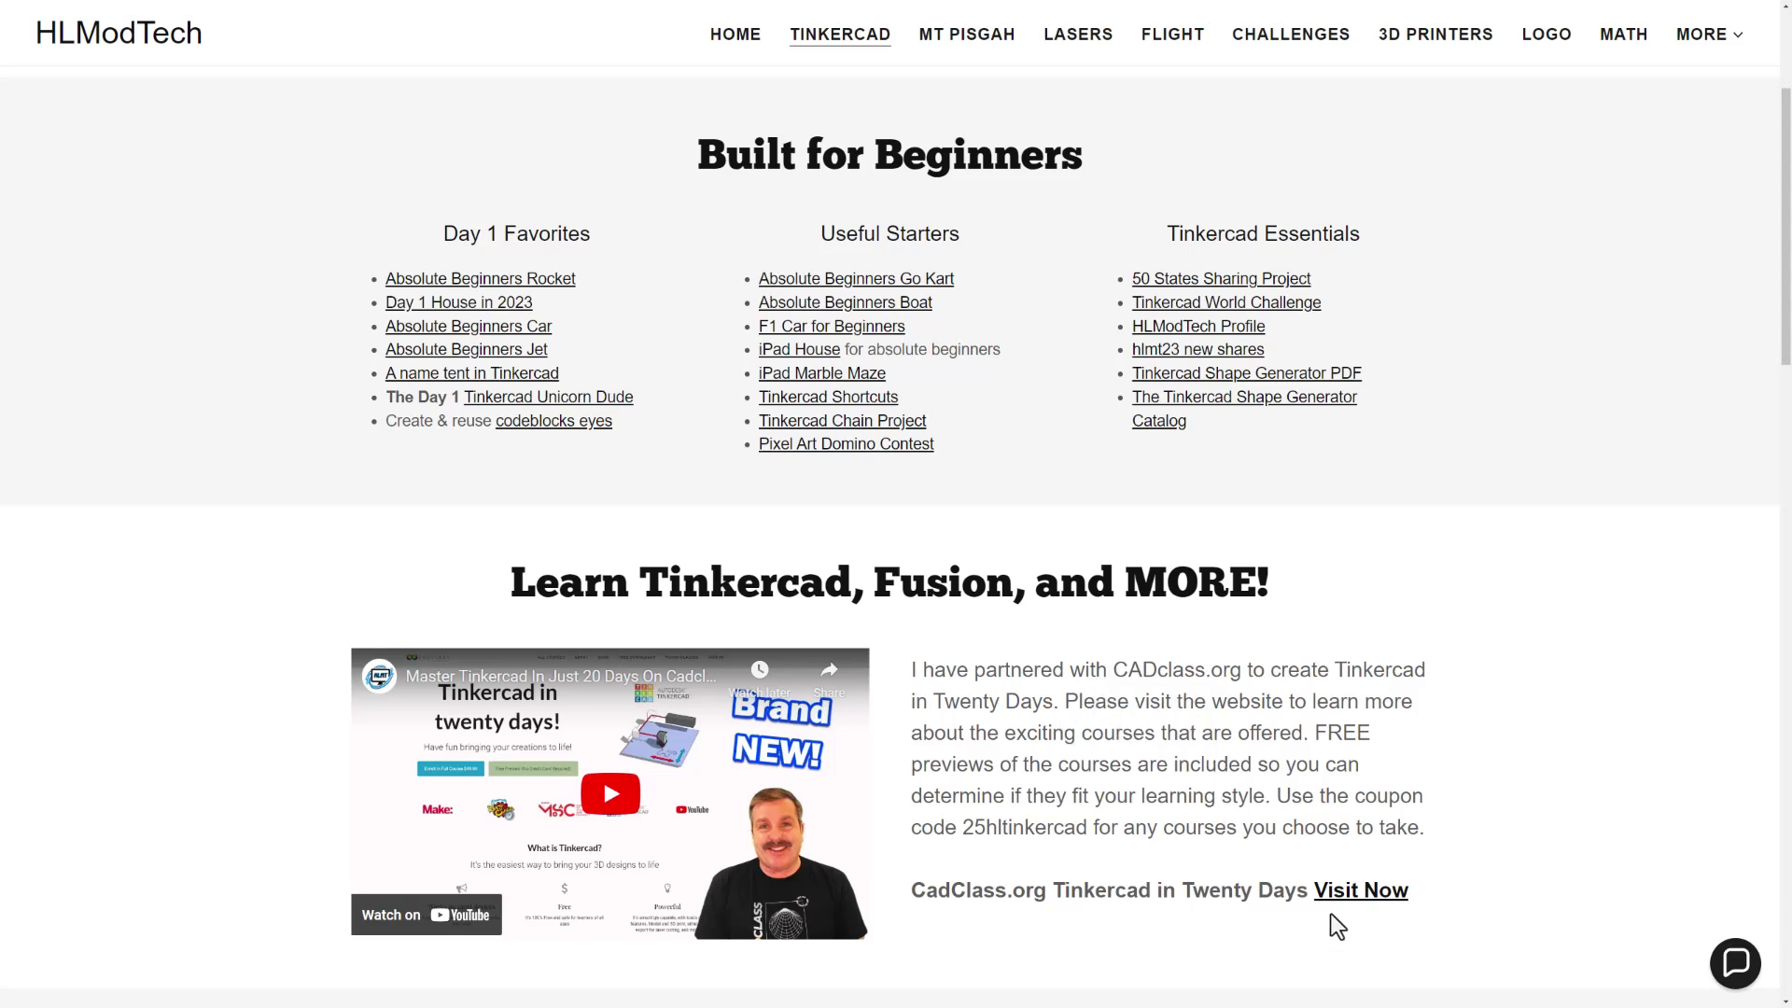
scroll(1544, 761, up, 3)
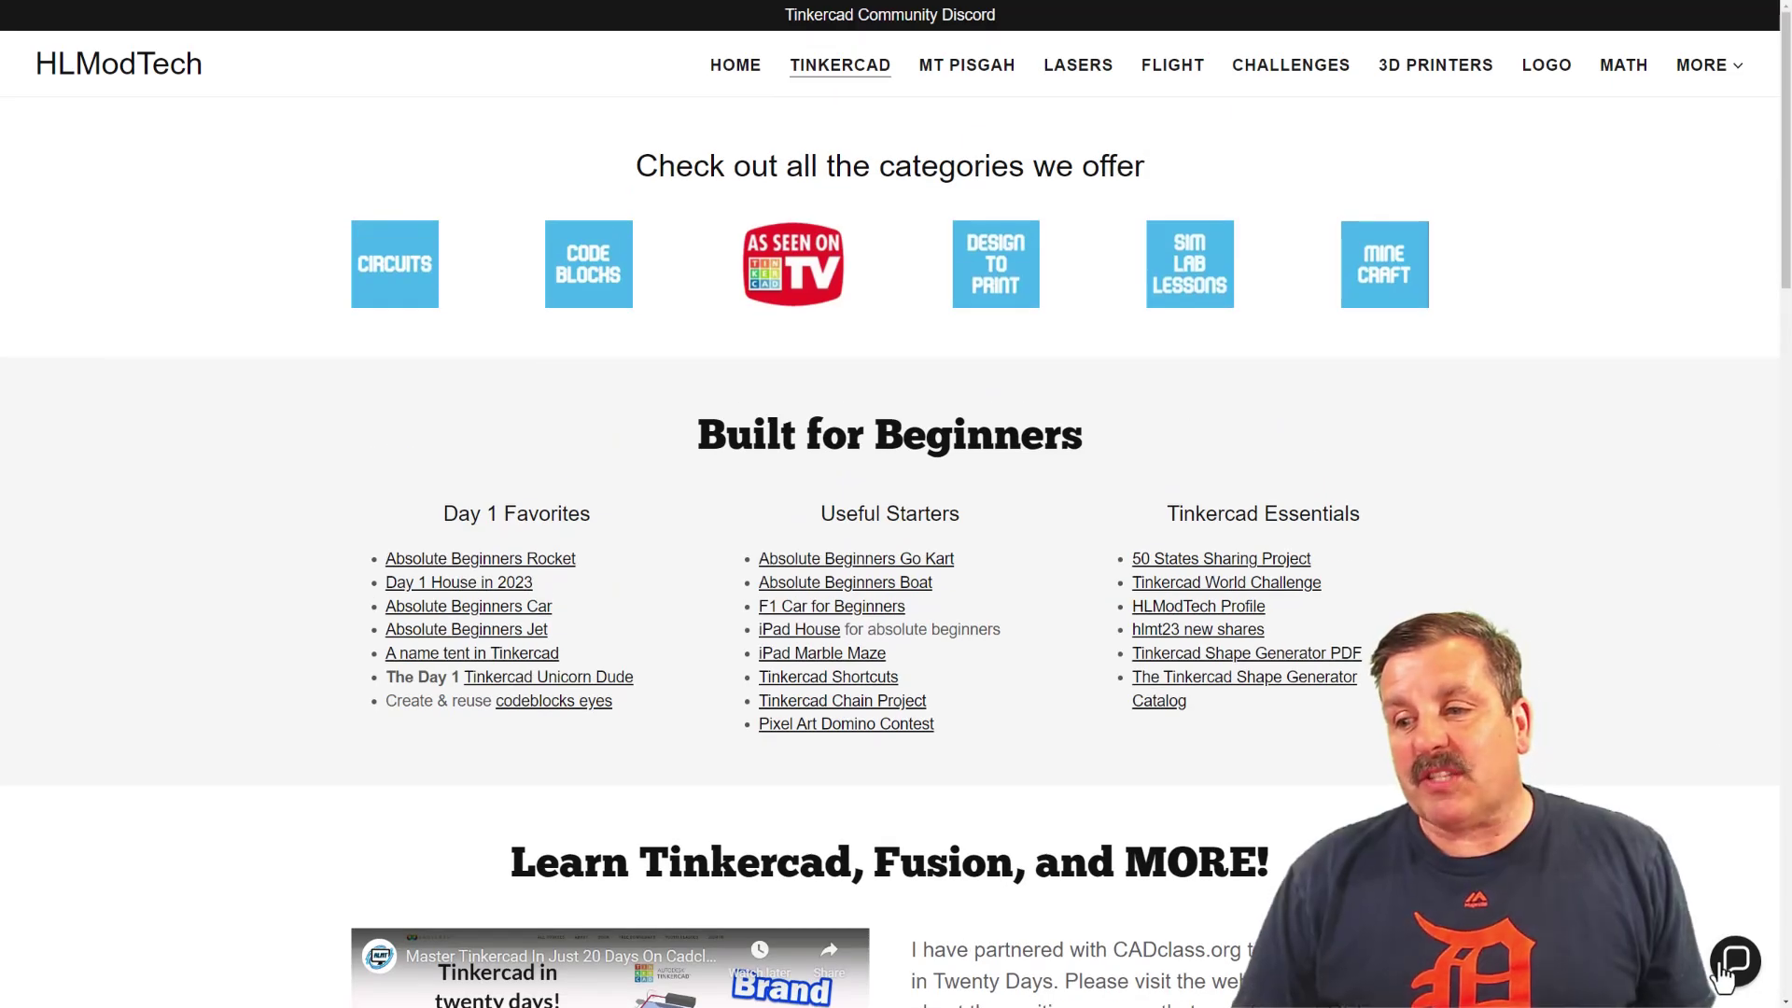
click(1733, 964)
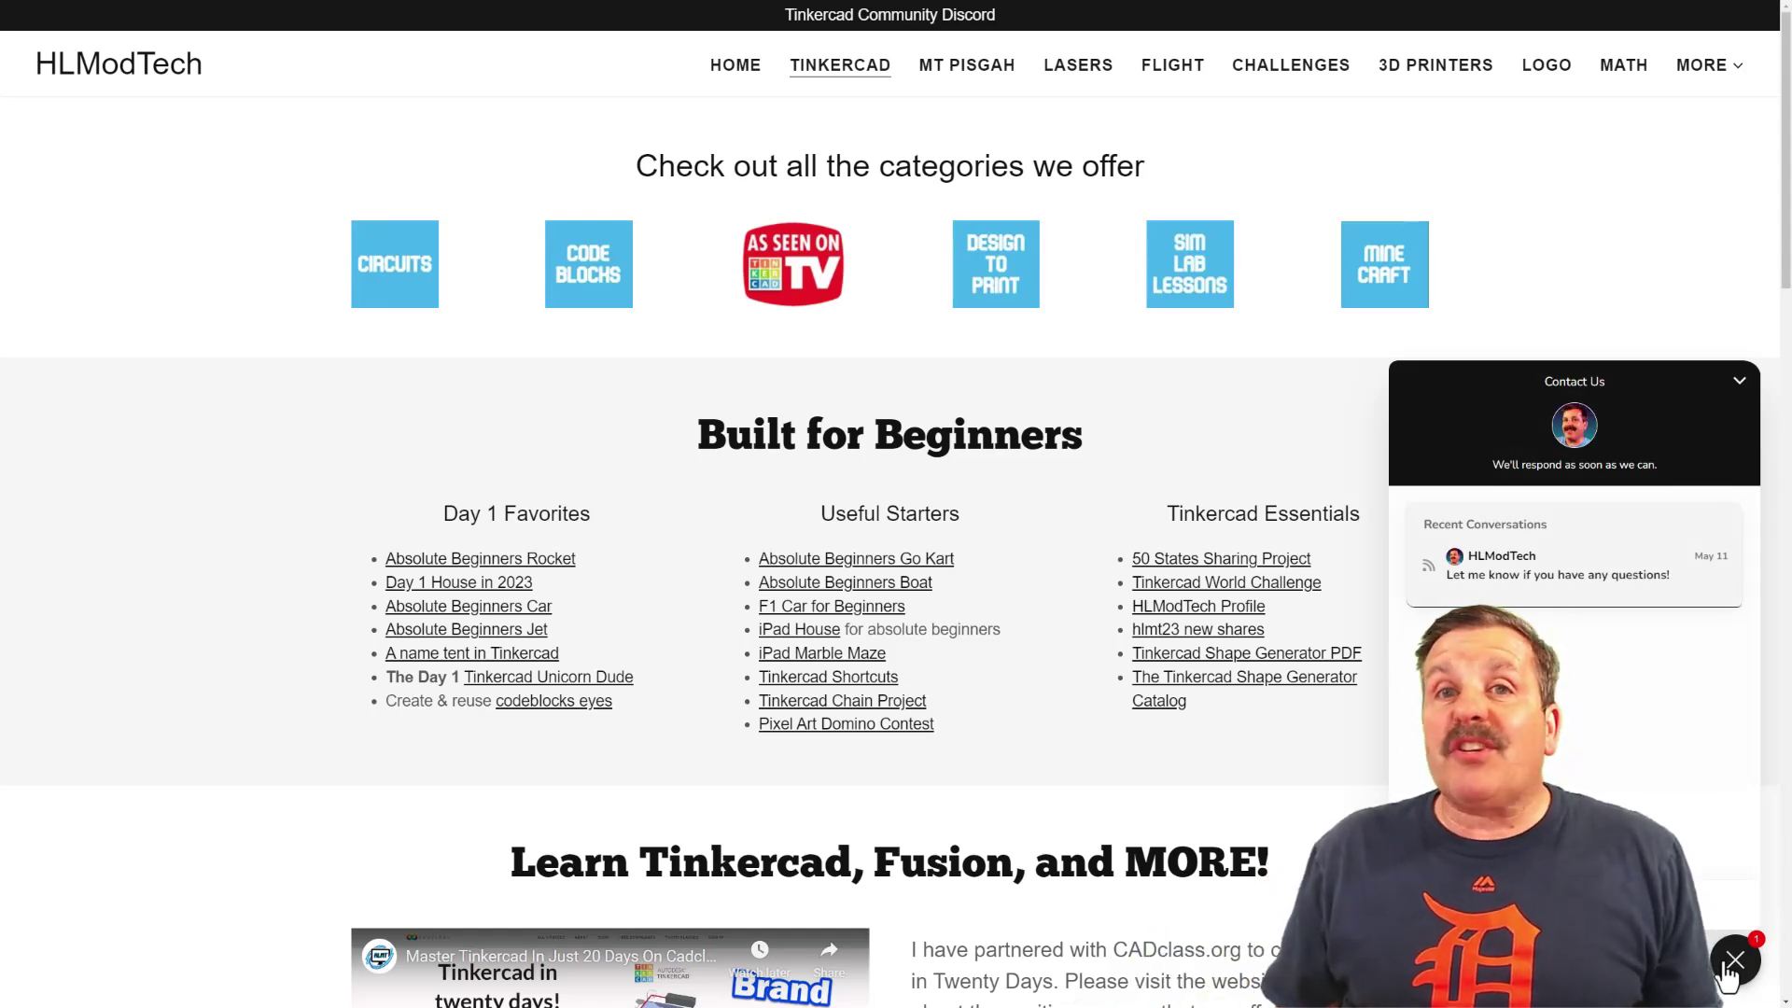
click(1733, 963)
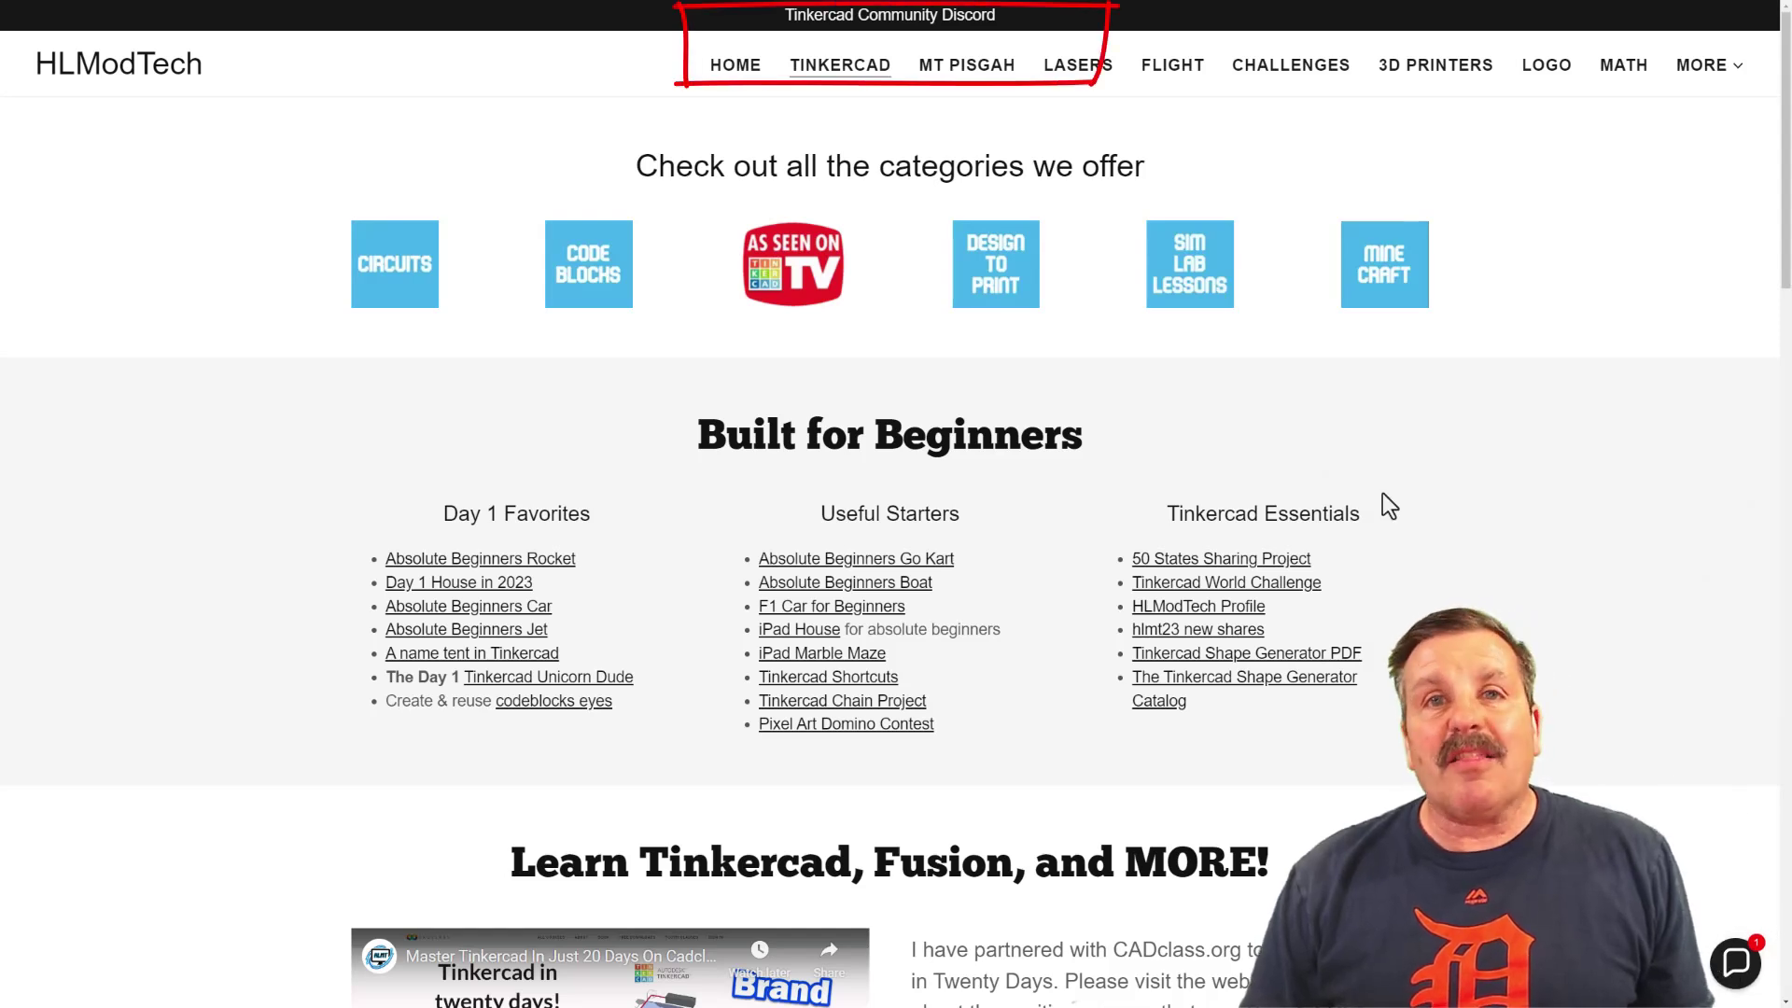
click(945, 21)
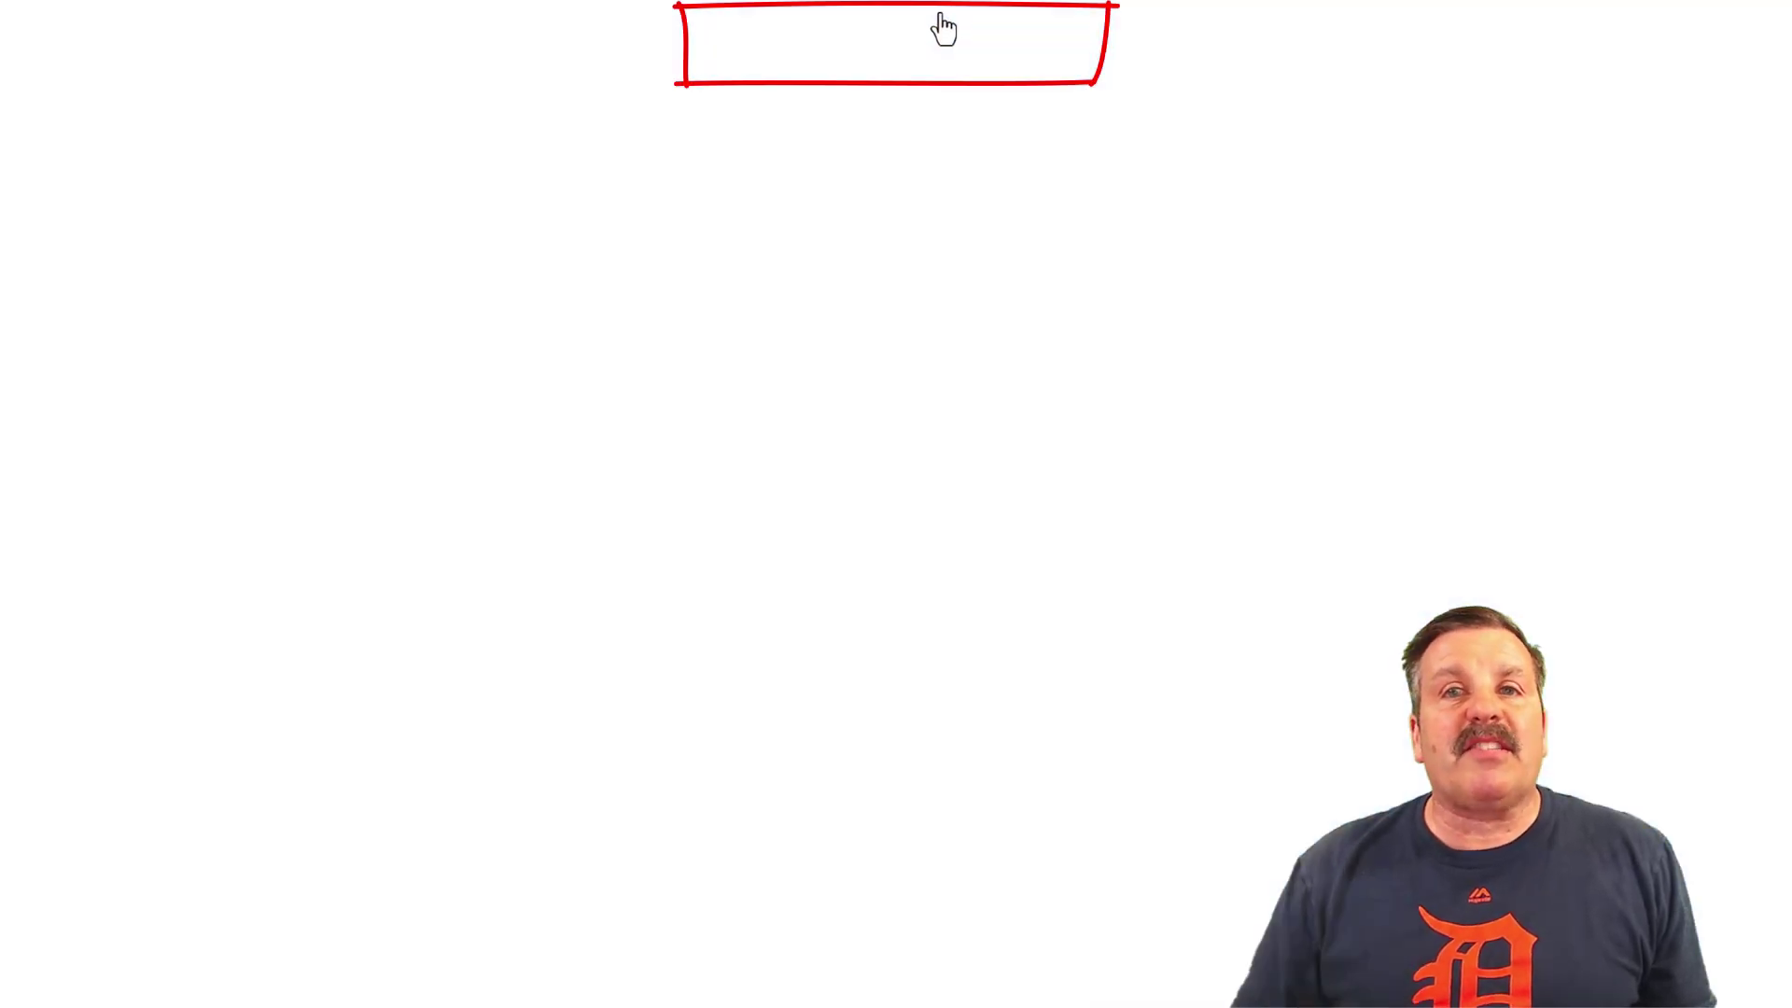